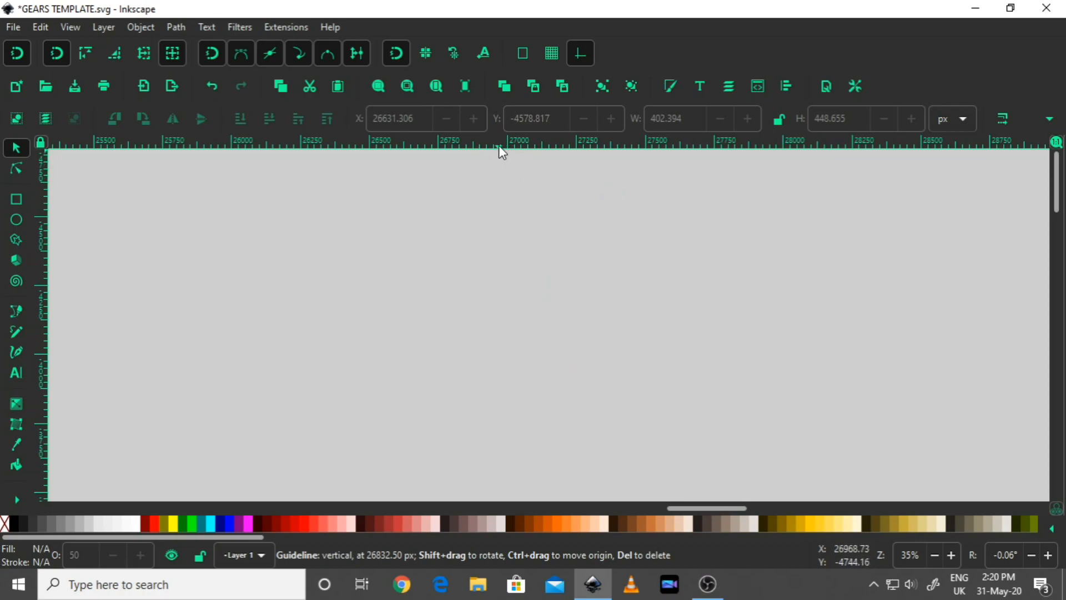
Place a horizontal and a vertical guide on the empty canvas, snapping the vertical guide's origin onto the horizontal guide's origin.
{"action": "left_click_drag", "start_coordinate": [499, 144], "coordinate": [502, 328]}
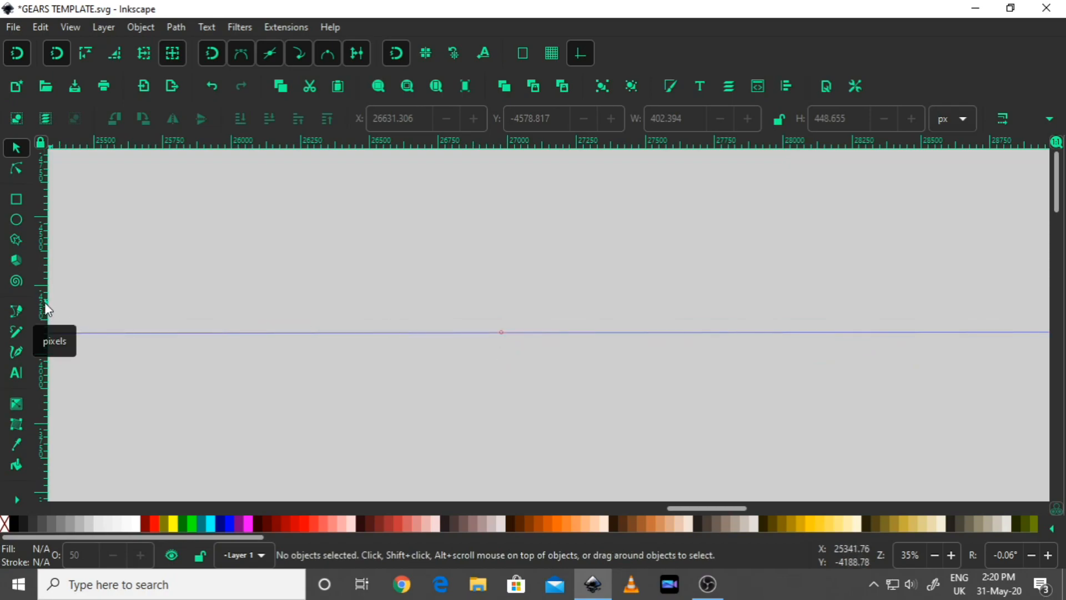
{"action": "left_click_drag", "start_coordinate": [46, 305], "coordinate": [481, 312]}
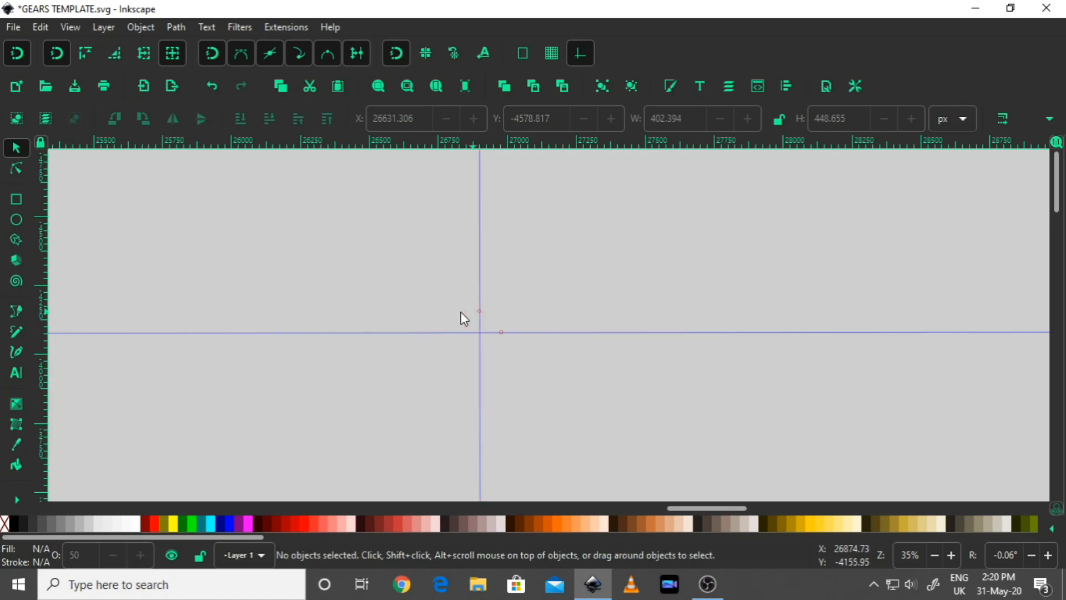
{"action": "left_click", "coordinate": [18, 54]}
{"action": "left_click", "coordinate": [582, 55]}
{"action": "left_click_drag", "start_coordinate": [431, 248], "coordinate": [356, 230]}
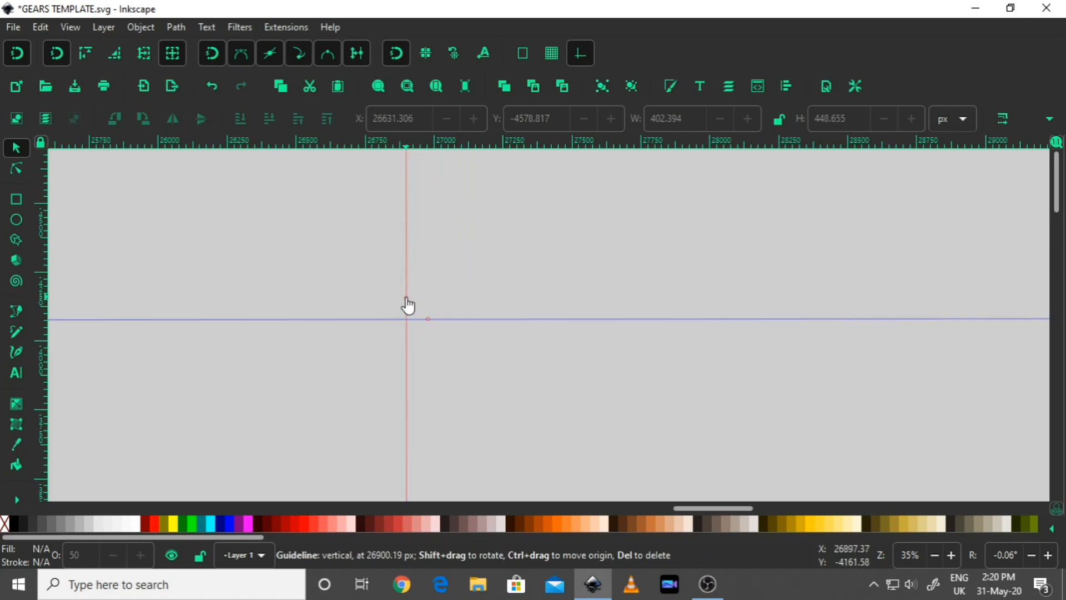
{"action": "left_click_drag", "start_coordinate": [408, 305], "coordinate": [431, 326]}
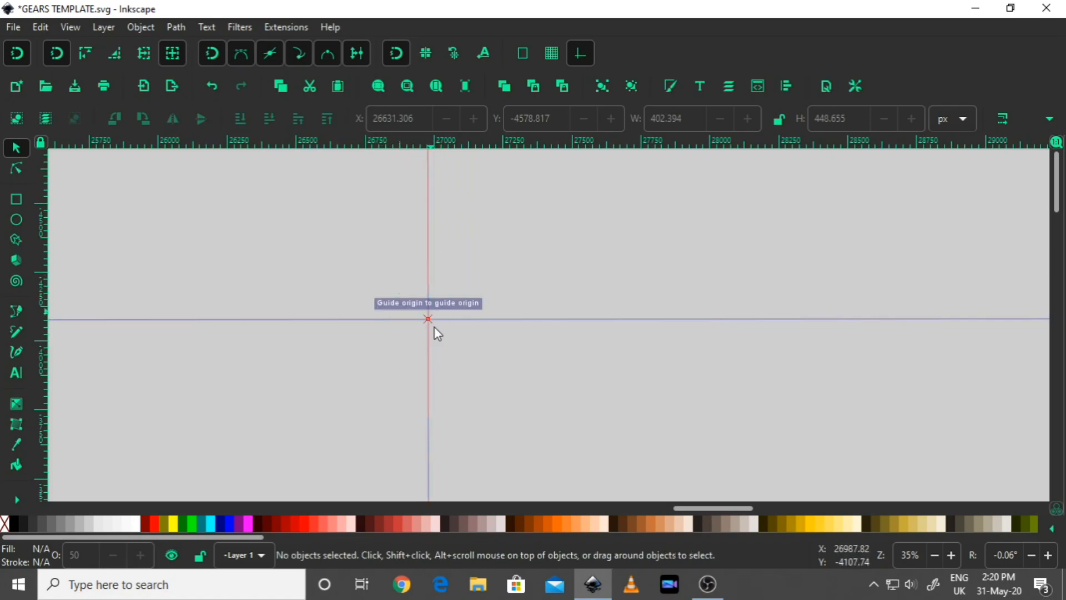
Draw an unfilled circle with a radius of about 167 px, up and to the right of the guide intersection.
{"action": "left_click", "coordinate": [17, 221]}
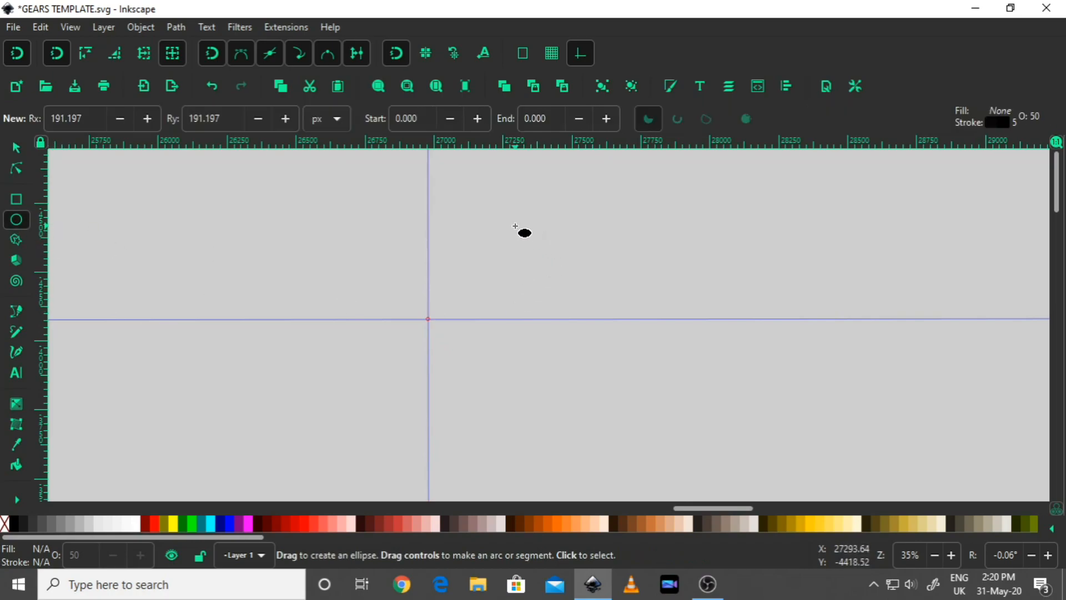
{"action": "key", "text": "ctrl"}
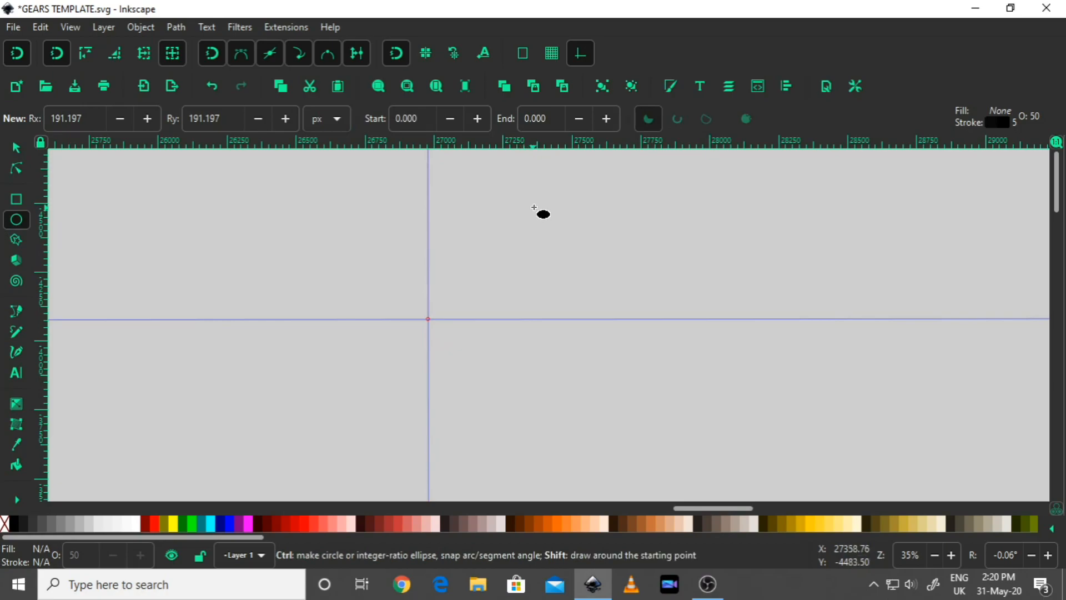
{"action": "left_click_drag", "start_coordinate": [535, 207], "coordinate": [609, 308]}
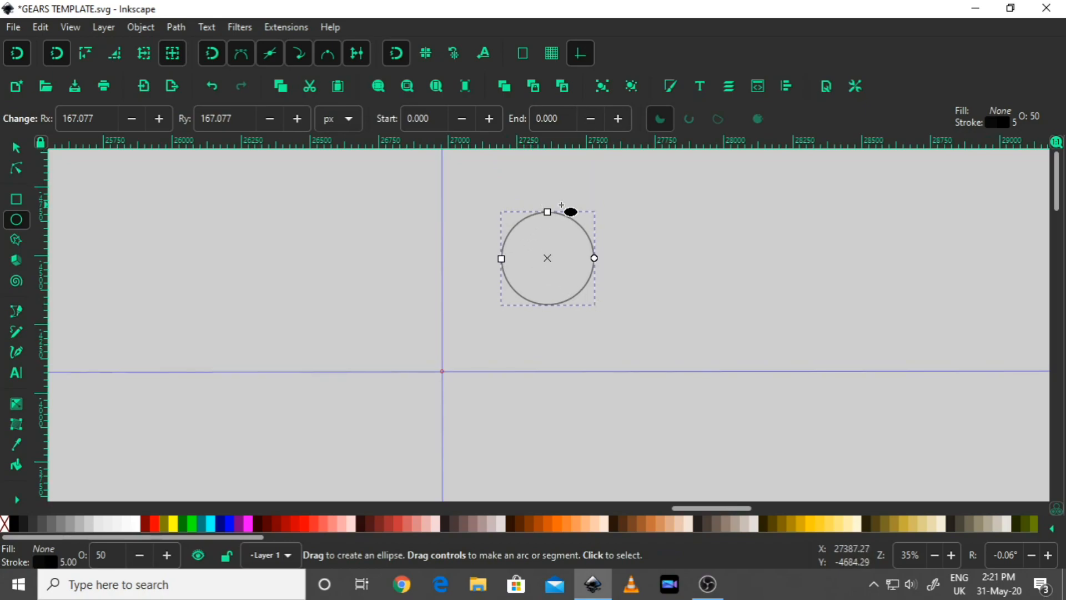
{"action": "left_click", "coordinate": [38, 525]}
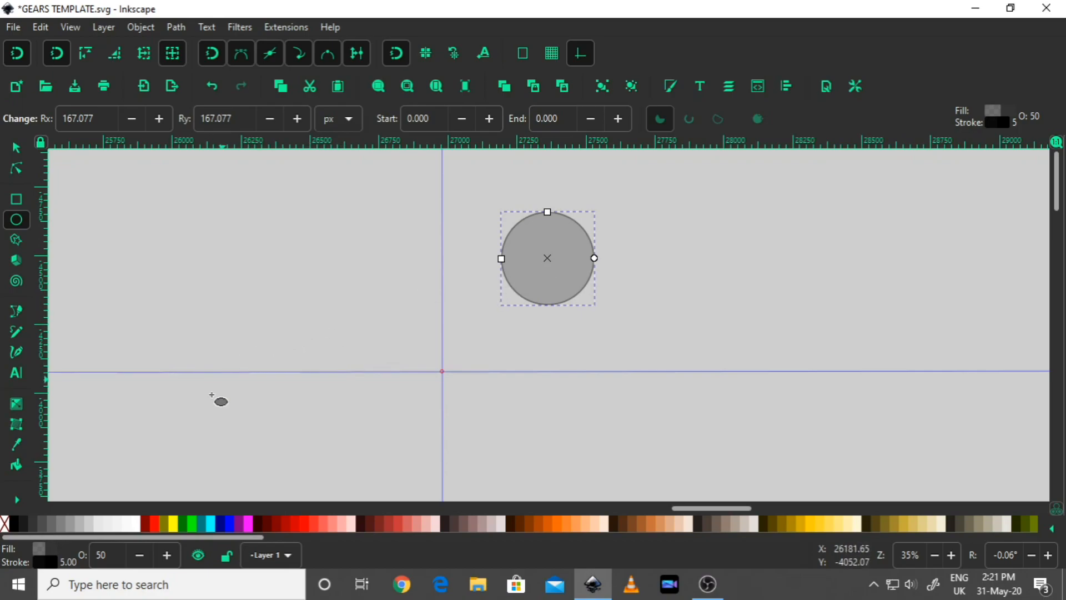
{"action": "left_click", "coordinate": [5, 528]}
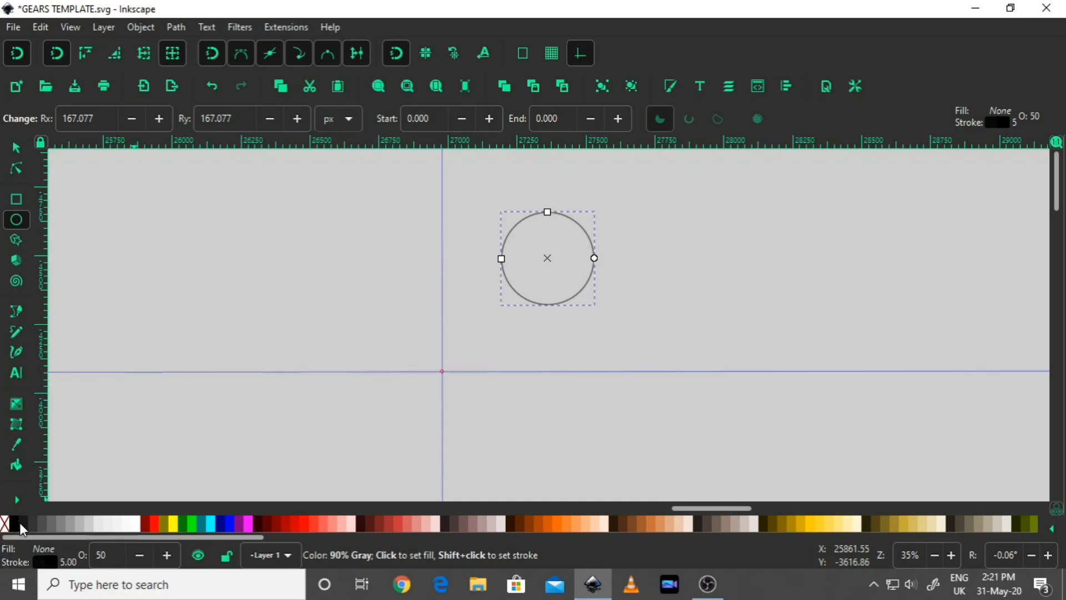
{"action": "left_click_drag", "start_coordinate": [24, 529], "coordinate": [252, 292]}
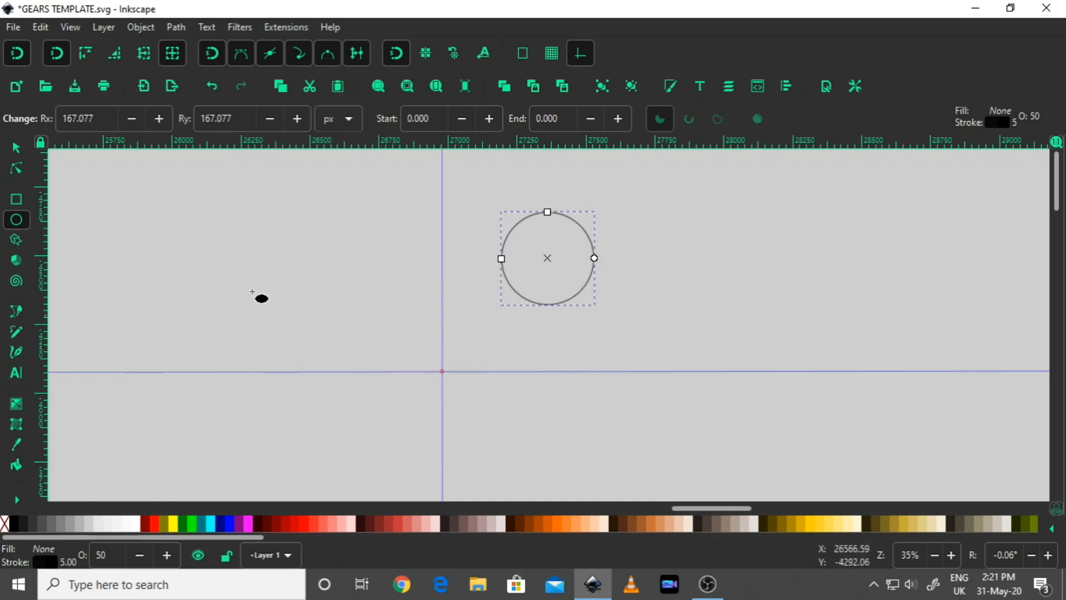
Move the circle so its centre snaps onto the intersection of the two guides.
{"action": "left_click", "coordinate": [15, 147]}
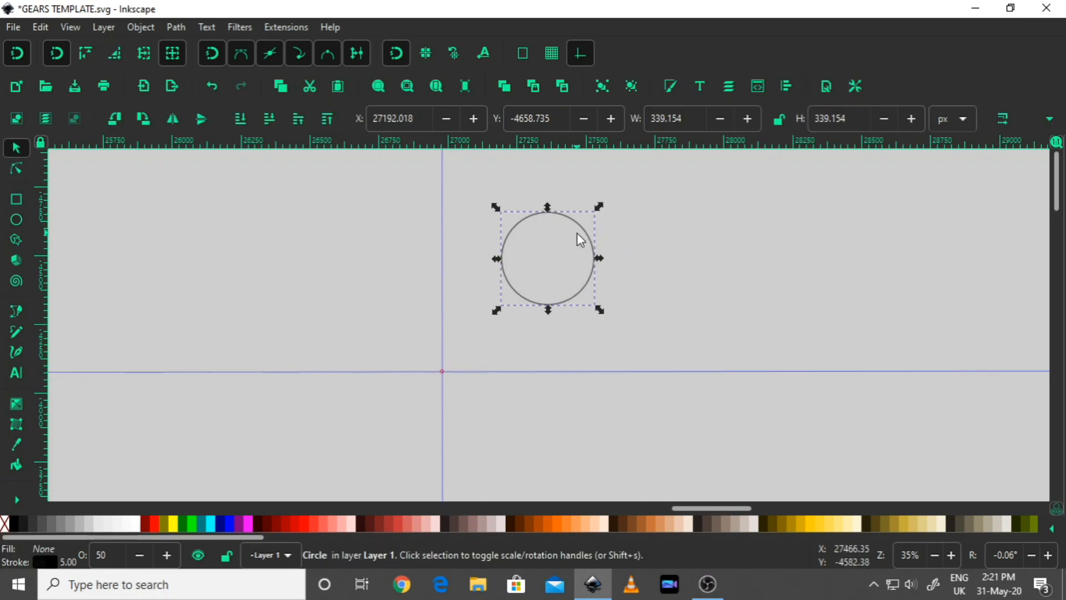
{"action": "scroll", "coordinate": [594, 278], "scroll_direction": "down", "scroll_amount": 1}
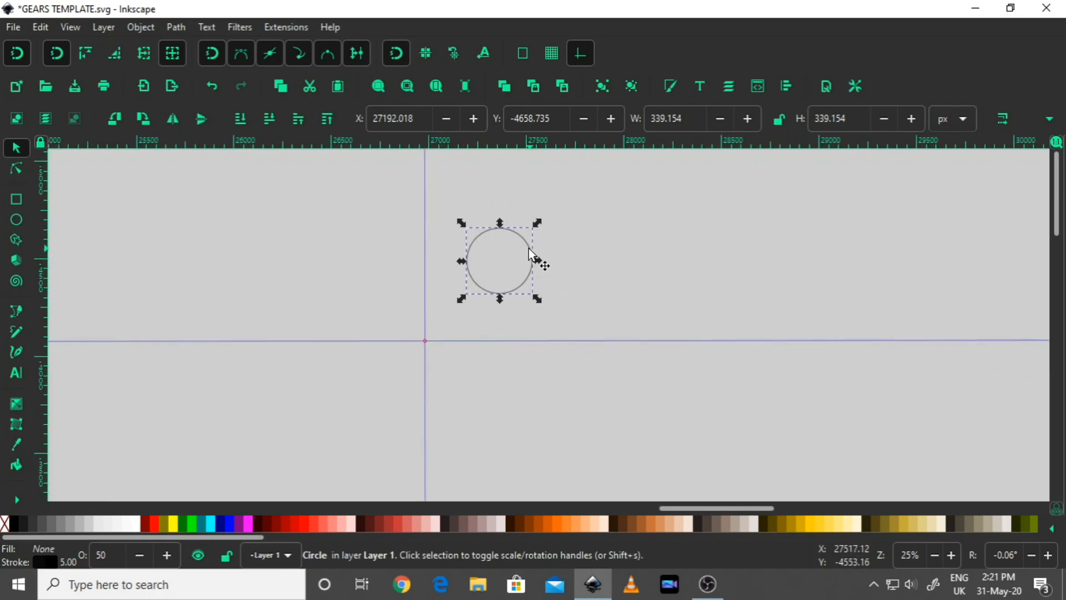
{"action": "left_click_drag", "start_coordinate": [530, 250], "coordinate": [429, 357]}
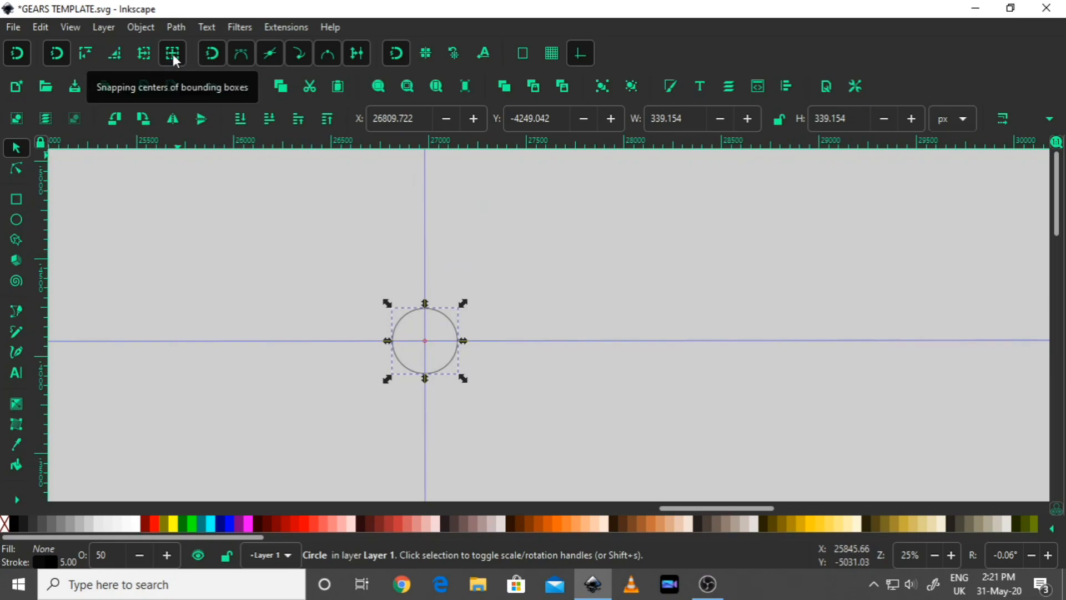
{"action": "scroll", "coordinate": [425, 343], "scroll_direction": "up", "scroll_amount": 2}
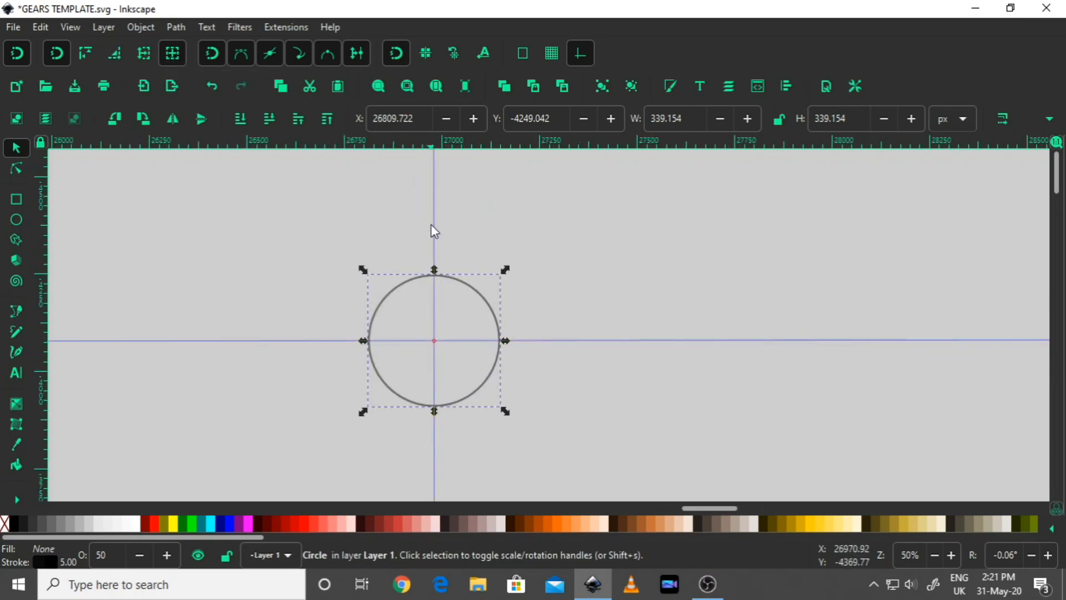
{"action": "left_click", "coordinate": [577, 51]}
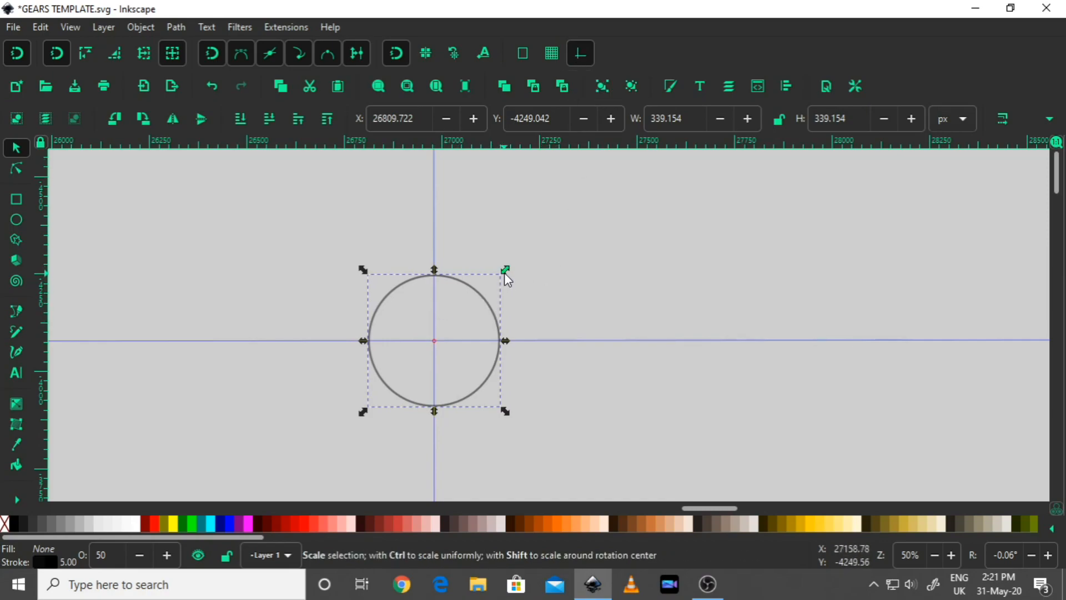
Scale the circle uniformly around its centre to a diameter of about 495 px and deselect it.
{"action": "left_click_drag", "start_coordinate": [504, 272], "coordinate": [482, 296]}
{"action": "scroll", "coordinate": [599, 270], "scroll_direction": "down", "scroll_amount": 1}
{"action": "left_click", "coordinate": [595, 263]}
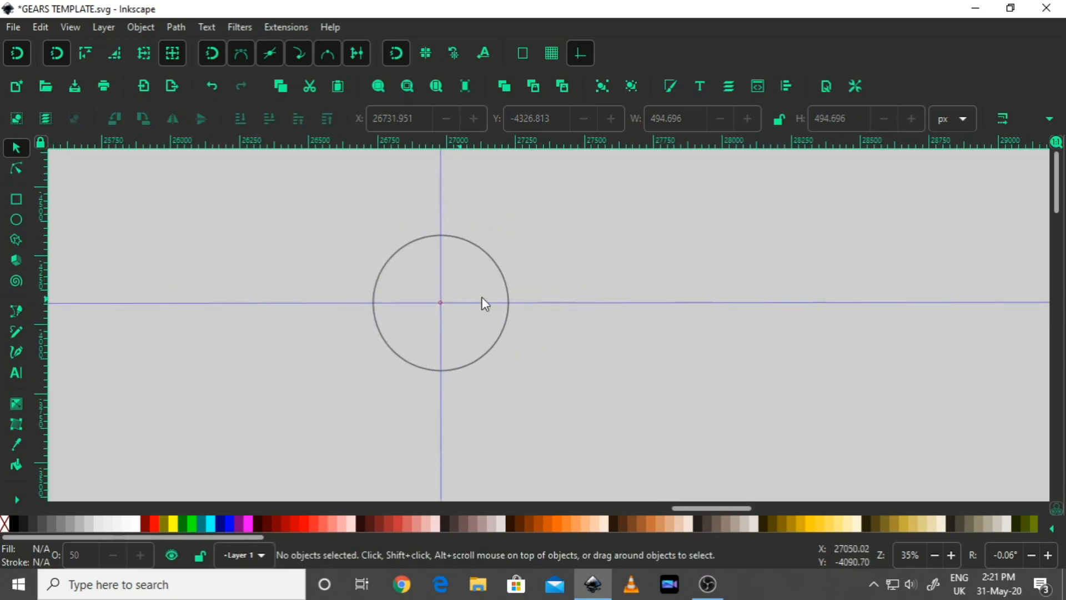
Draw a second, smaller circle with a radius of about 152 px in the empty area up and to the right of the first.
{"action": "scroll", "coordinate": [383, 280], "scroll_direction": "up", "scroll_amount": 2}
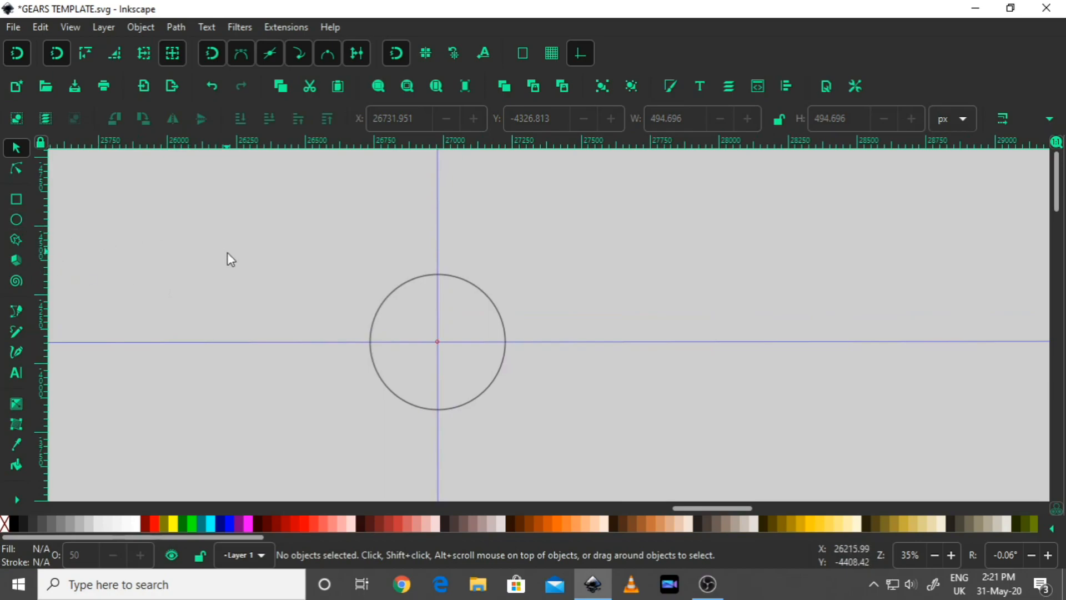
{"action": "scroll", "coordinate": [229, 255], "scroll_direction": "down", "scroll_amount": 1}
{"action": "left_click_drag", "start_coordinate": [261, 257], "coordinate": [174, 261]}
{"action": "left_click", "coordinate": [29, 223]}
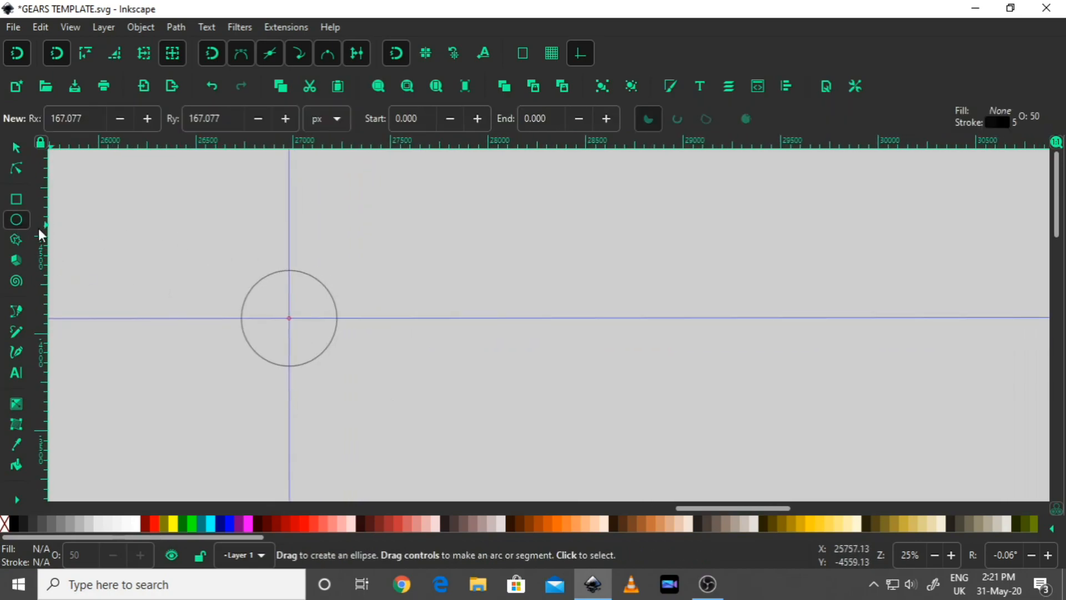
{"action": "left_click_drag", "start_coordinate": [471, 228], "coordinate": [503, 258]}
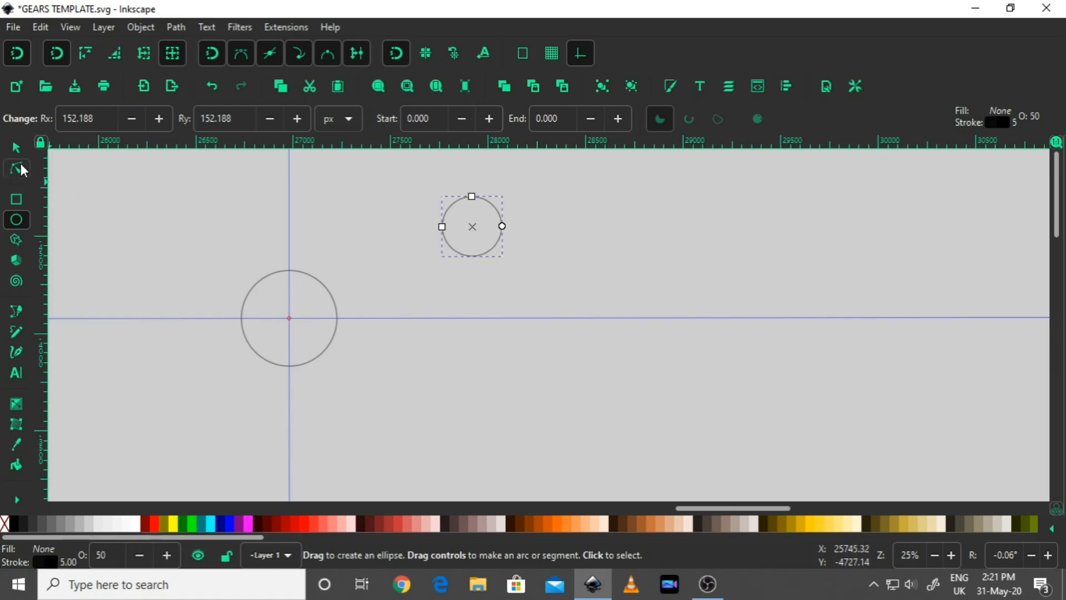
Give the smaller circle a black fill and no stroke, and move it slightly upward.
{"action": "left_click", "coordinate": [14, 523]}
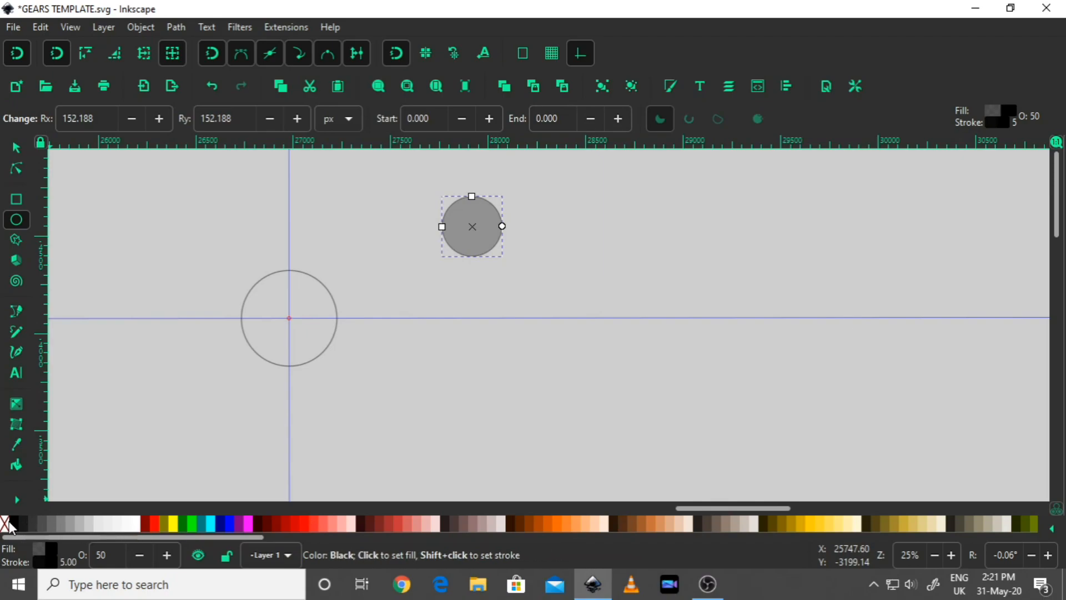
{"action": "left_click", "coordinate": [5, 523], "text": "shift"}
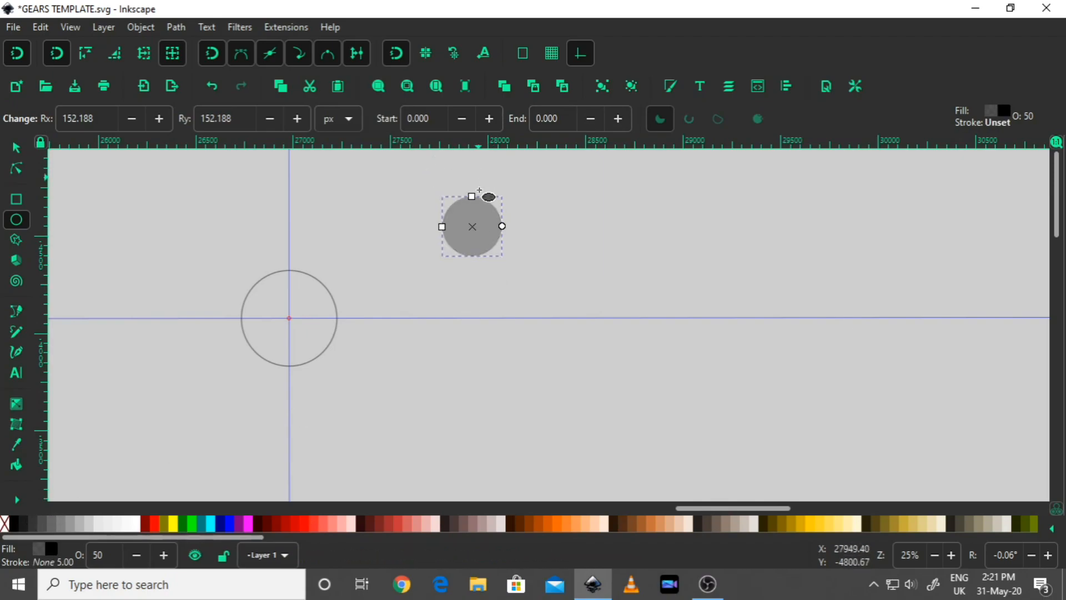
{"action": "left_click", "coordinate": [16, 147]}
{"action": "scroll", "coordinate": [509, 208], "scroll_direction": "up", "scroll_amount": 2}
{"action": "scroll", "coordinate": [499, 249], "scroll_direction": "up", "scroll_amount": 1}
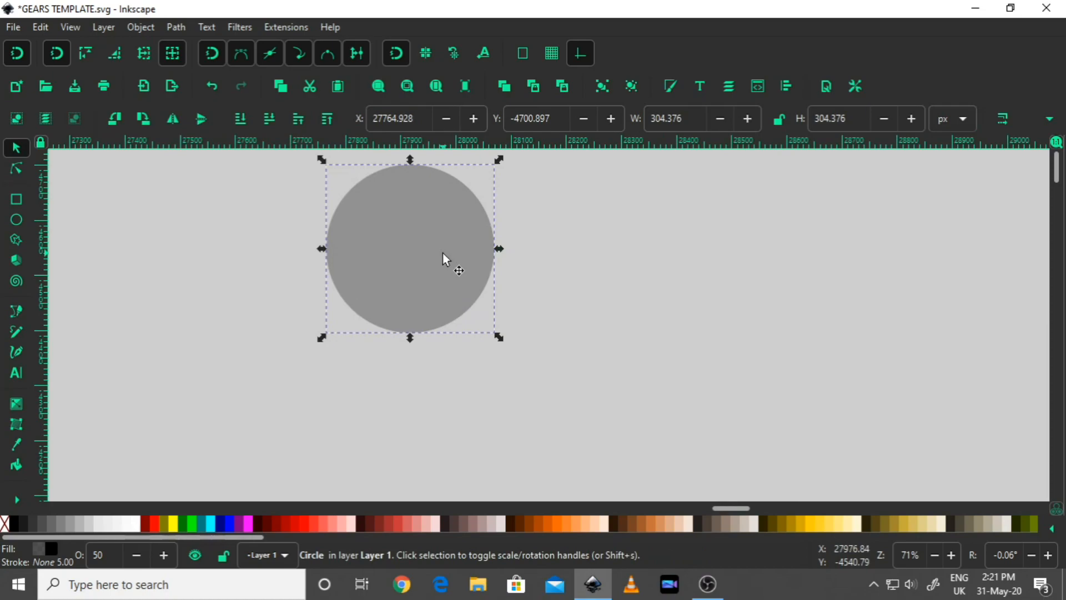
{"action": "left_click_drag", "start_coordinate": [445, 259], "coordinate": [517, 267]}
{"action": "scroll", "coordinate": [518, 264], "scroll_direction": "down", "scroll_amount": 1}
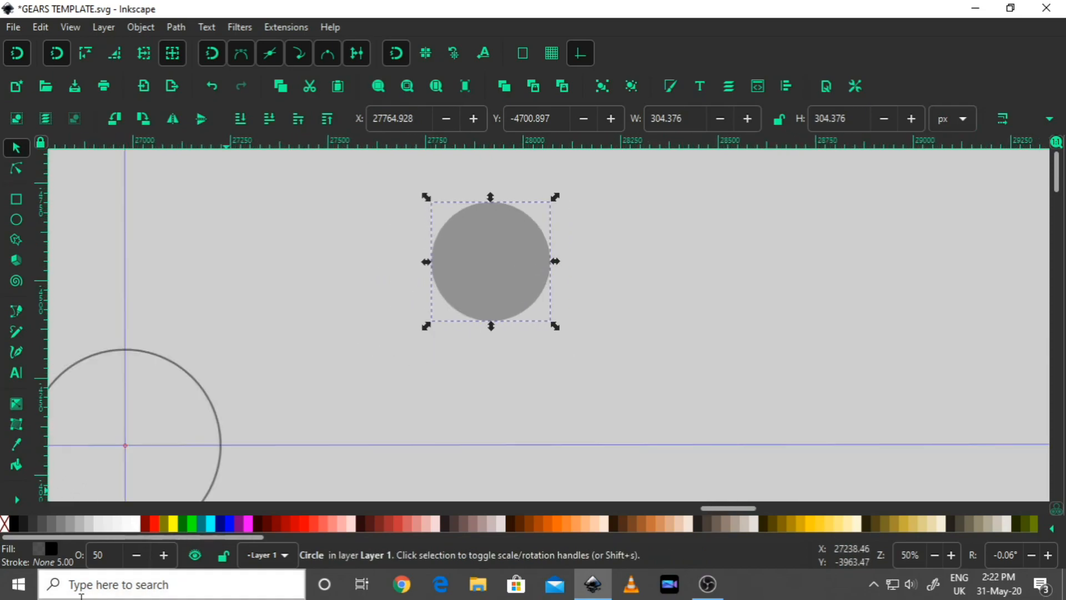
{"action": "left_click", "coordinate": [88, 556]}
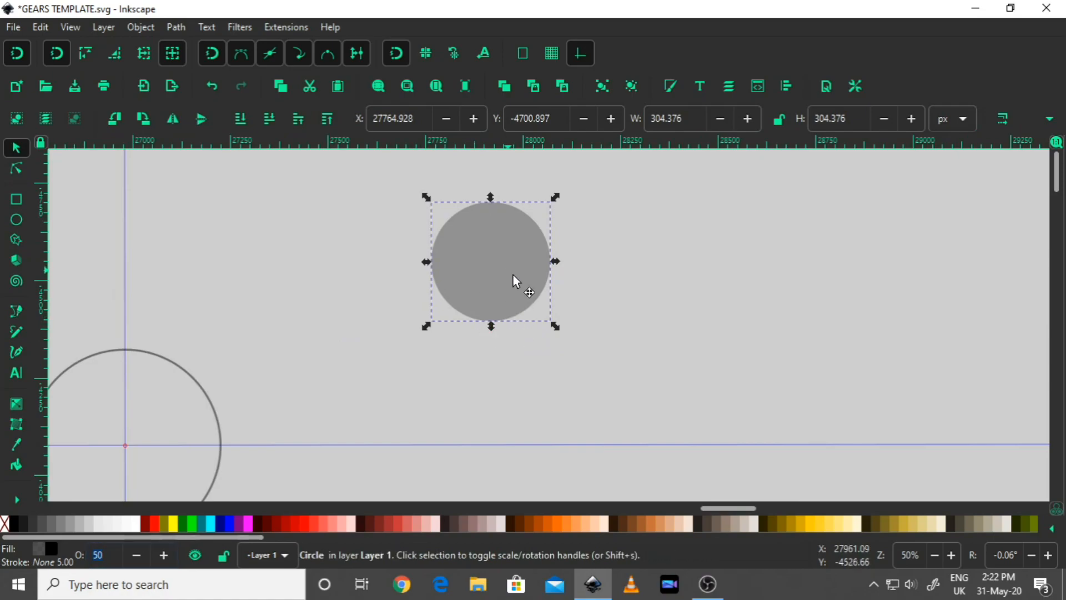
{"action": "mouse_move", "coordinate": [512, 278]}
{"action": "left_mouse_down"}
{"action": "mouse_move", "coordinate": [509, 323]}
{"action": "mouse_move", "coordinate": [249, 426]}
{"action": "mouse_move", "coordinate": [274, 422]}
{"action": "mouse_move", "coordinate": [173, 423]}
{"action": "mouse_move", "coordinate": [231, 424]}
{"action": "mouse_move", "coordinate": [492, 278]}
{"action": "mouse_move", "coordinate": [509, 255]}
{"action": "mouse_move", "coordinate": [519, 266]}
{"action": "left_mouse_up"}
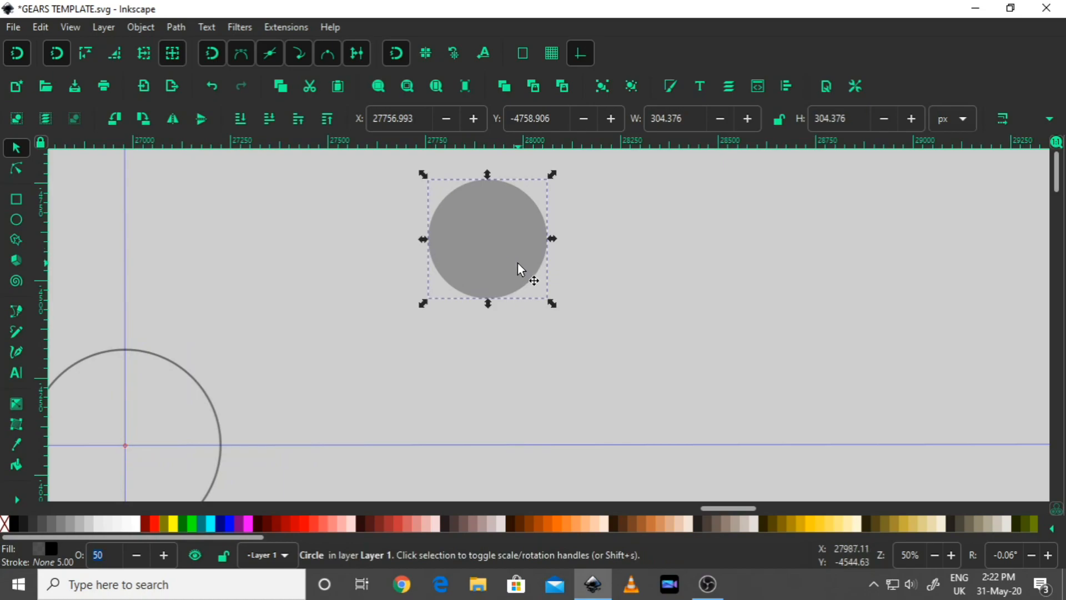
Draw a blue rectangle of about 560 by 295 px over the filled circle's lower half and set its opacity to 50.
{"action": "left_click", "coordinate": [17, 199]}
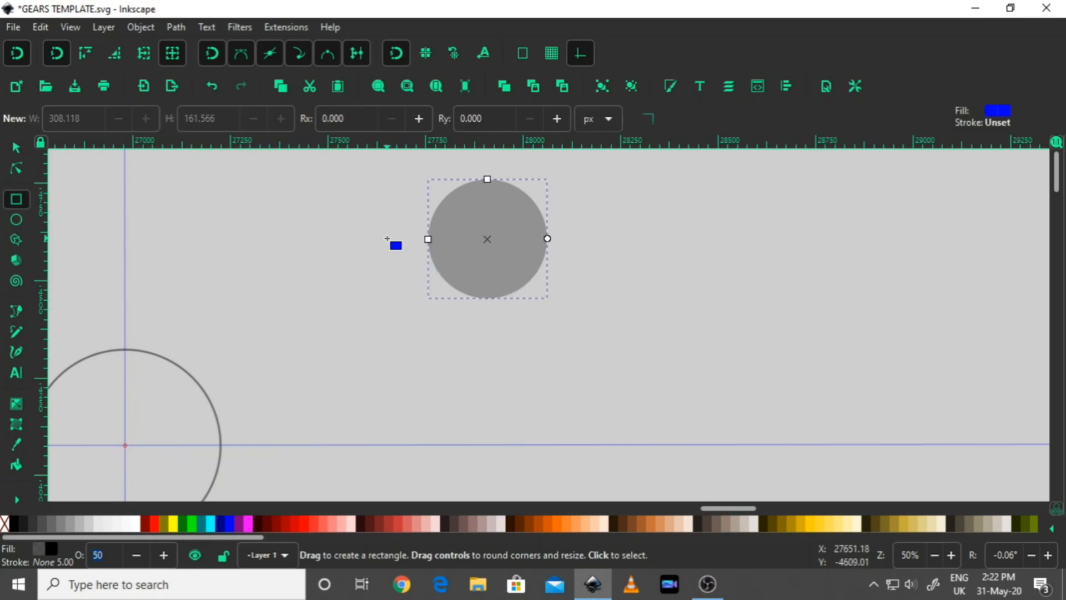
{"action": "left_click_drag", "start_coordinate": [390, 240], "coordinate": [605, 352]}
{"action": "double_click", "coordinate": [104, 555]}
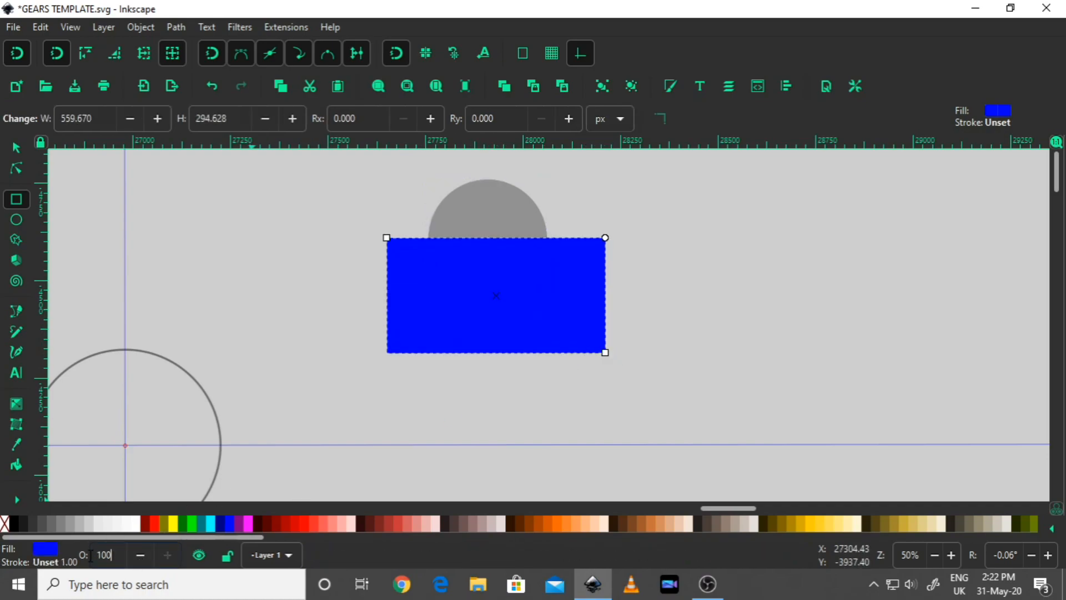
{"action": "type", "text": "50"}
{"action": "key", "text": "Return"}
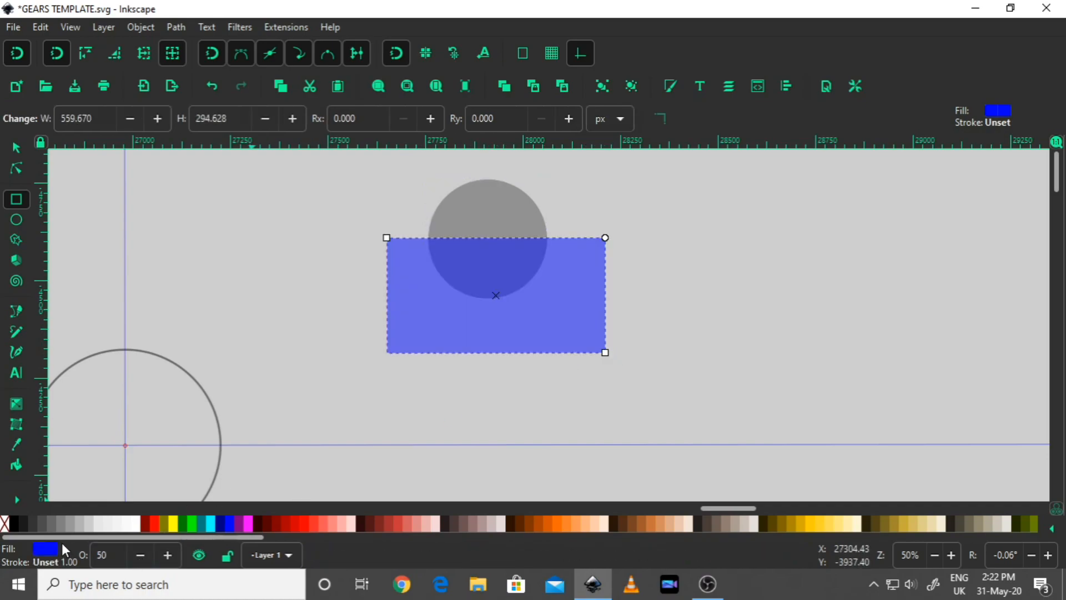
Centre the rectangle on the filled circle along both the vertical and horizontal axes, aligning relative to the last selected object.
{"action": "left_click", "coordinate": [17, 148]}
{"action": "left_click_drag", "start_coordinate": [548, 323], "coordinate": [511, 319]}
{"action": "left_click", "coordinate": [506, 234], "text": "shift"}
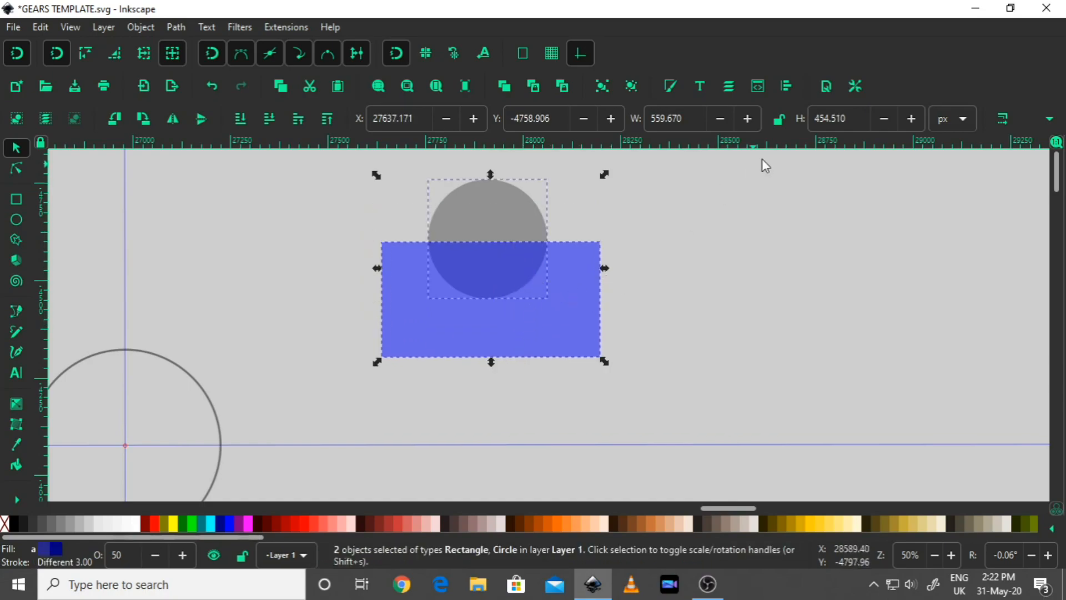
{"action": "left_click", "coordinate": [787, 86]}
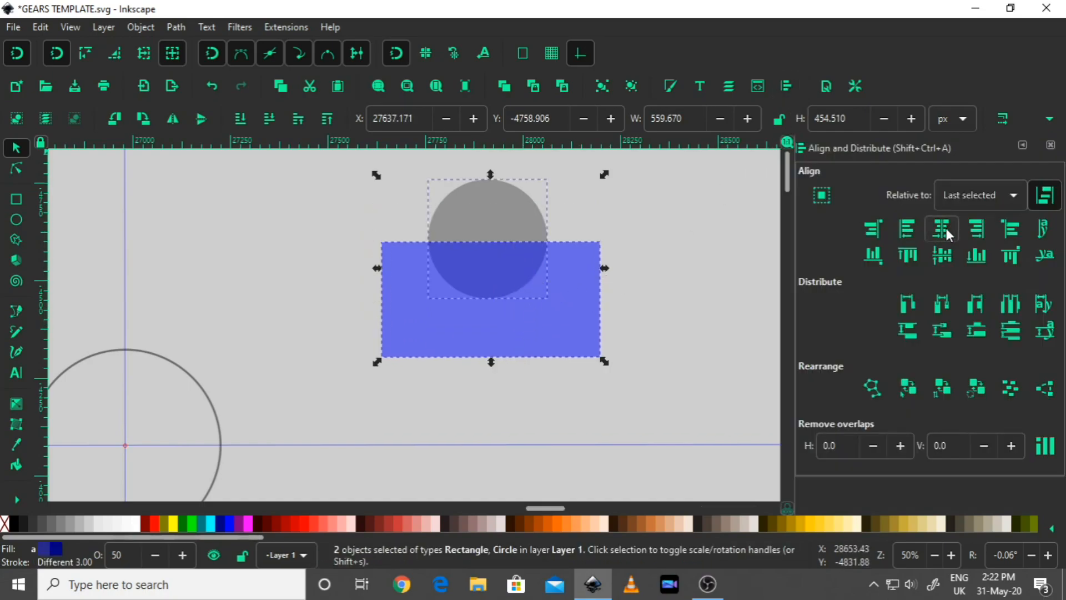
{"action": "left_click", "coordinate": [946, 228]}
{"action": "left_click", "coordinate": [942, 256]}
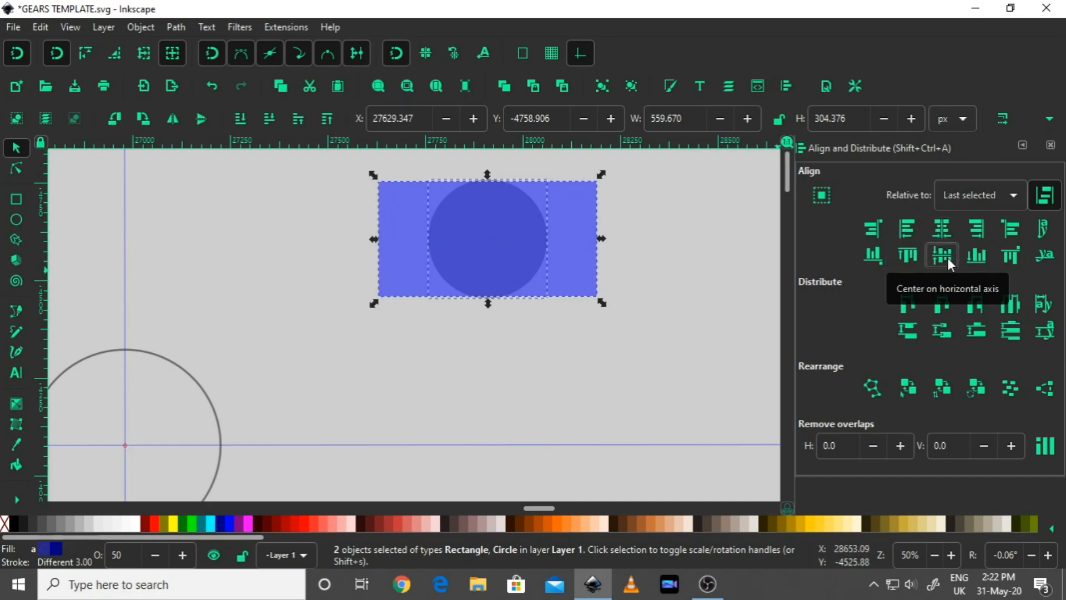
{"action": "left_click", "coordinate": [1051, 145]}
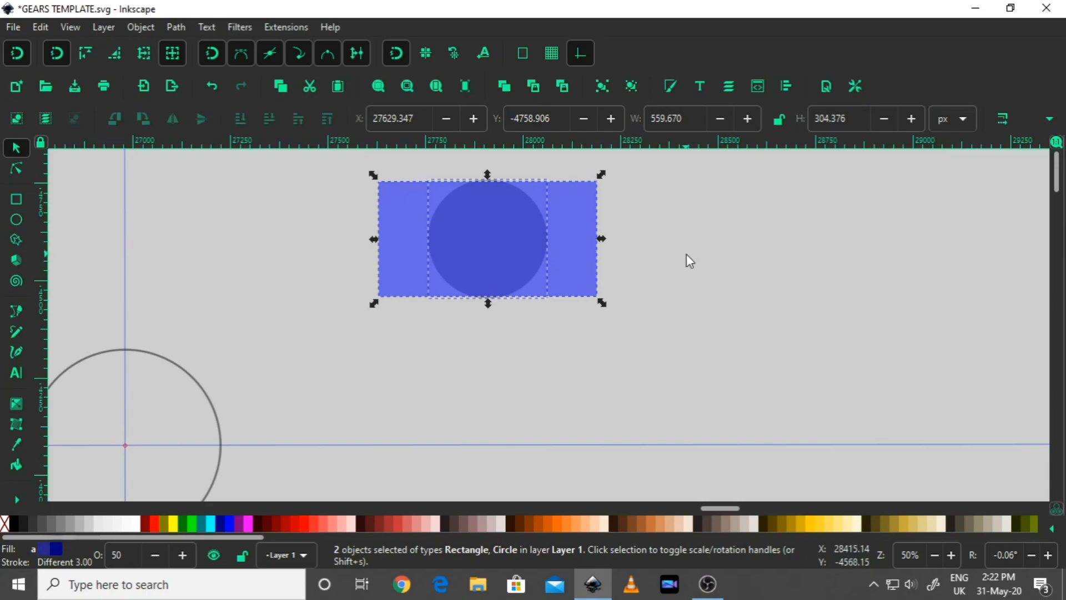
Move only the rectangle straight down by about 142 px so it covers just the filled circle's lower half.
{"action": "left_click", "coordinate": [687, 255]}
{"action": "left_click", "coordinate": [563, 240]}
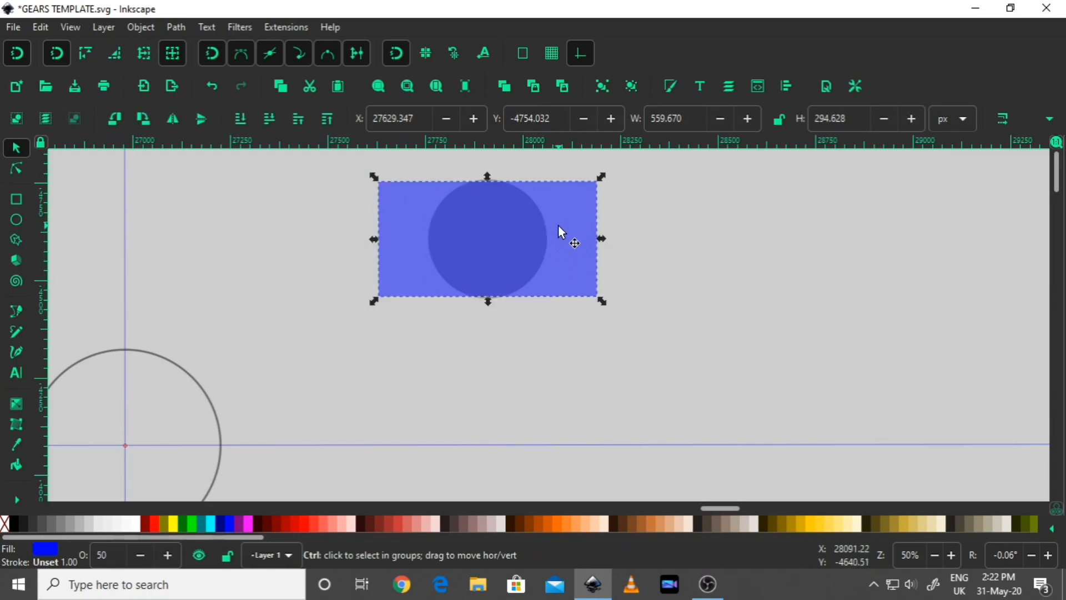
{"action": "left_click_drag", "start_coordinate": [558, 225], "coordinate": [556, 282]}
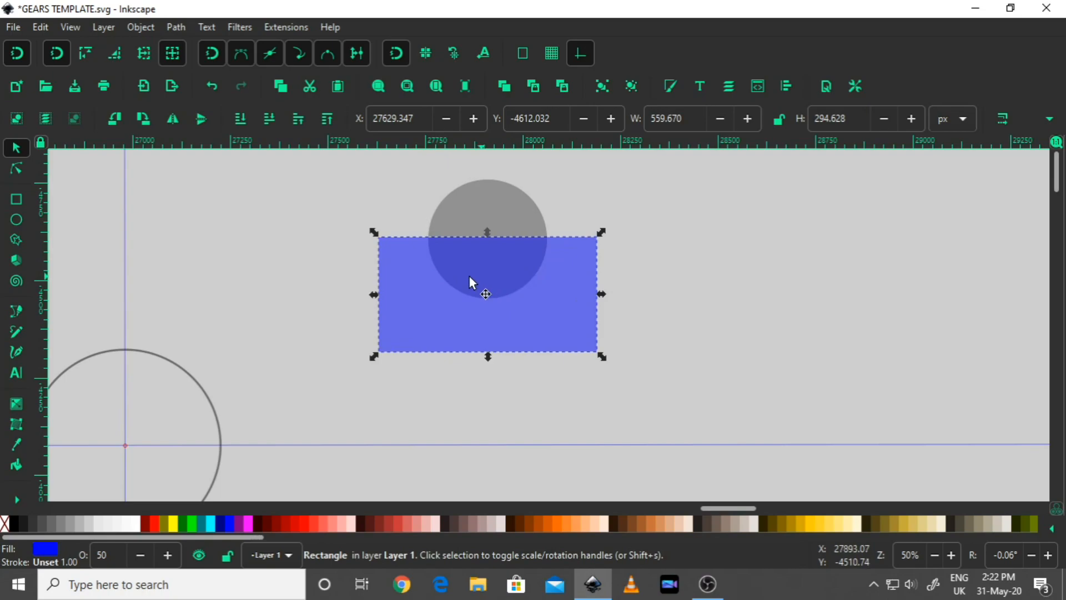
{"action": "scroll", "coordinate": [481, 270], "scroll_direction": "down", "scroll_amount": 2}
{"action": "scroll", "coordinate": [488, 278], "scroll_direction": "up", "scroll_amount": 2}
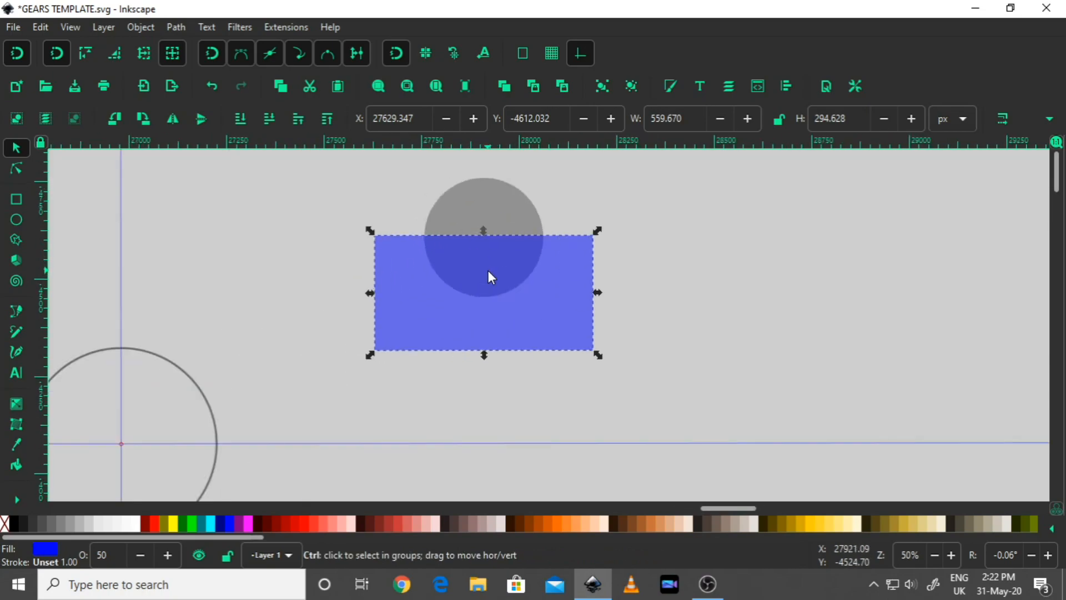
Examine the notched gear teeth in the blue MECHANIC logo design as a reference for the tooth shape.
{"action": "scroll", "coordinate": [521, 312], "scroll_direction": "down", "scroll_amount": 1}
{"action": "scroll", "coordinate": [483, 367], "scroll_direction": "down", "scroll_amount": 4}
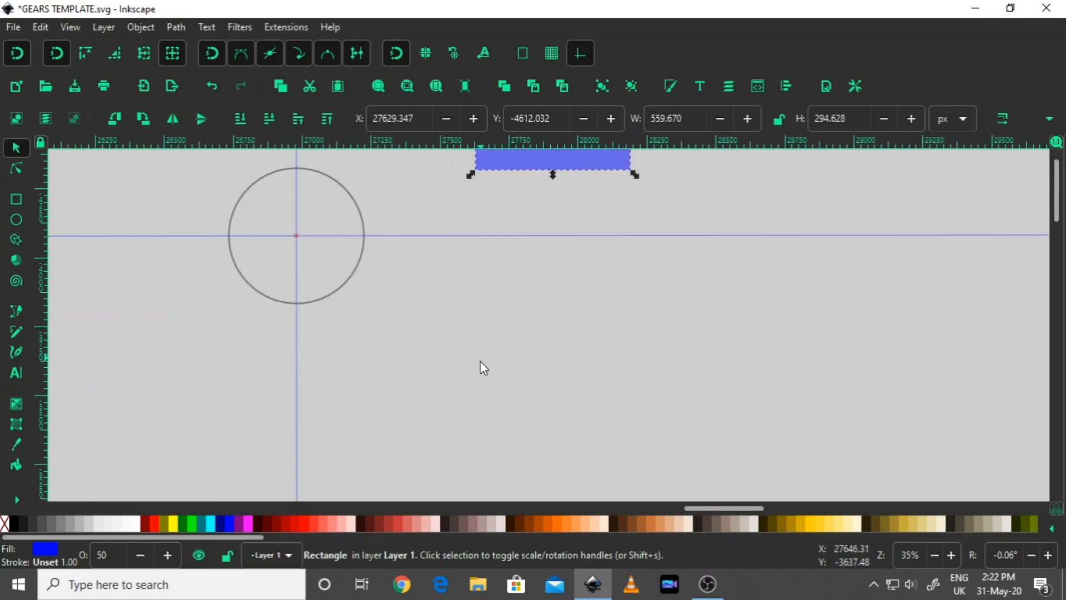
{"action": "scroll", "coordinate": [500, 350], "scroll_direction": "down", "scroll_amount": 2}
{"action": "scroll", "coordinate": [592, 222], "scroll_direction": "down", "scroll_amount": 3}
{"action": "scroll", "coordinate": [400, 369], "scroll_direction": "up", "scroll_amount": 4}
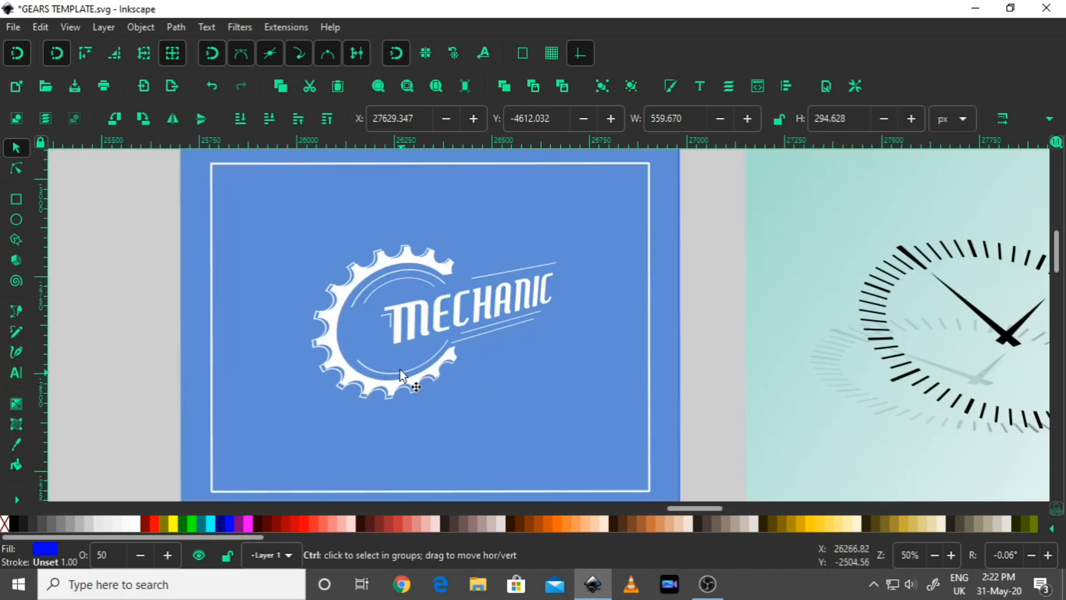
{"action": "scroll", "coordinate": [407, 296], "scroll_direction": "down", "scroll_amount": 1}
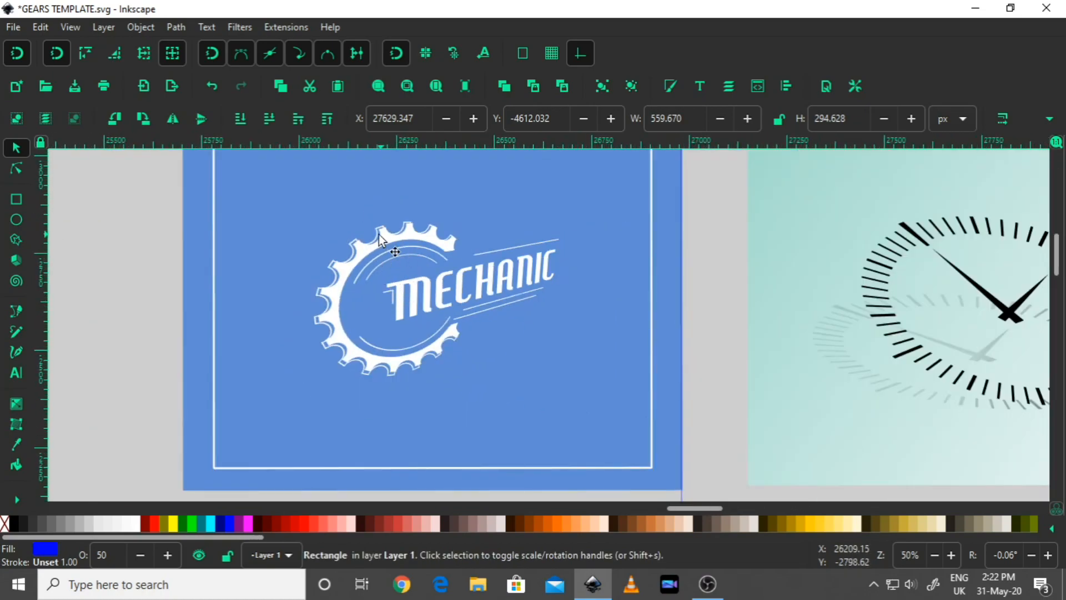
{"action": "scroll", "coordinate": [391, 280], "scroll_direction": "down", "scroll_amount": 2}
{"action": "scroll", "coordinate": [390, 280], "scroll_direction": "up", "scroll_amount": 2}
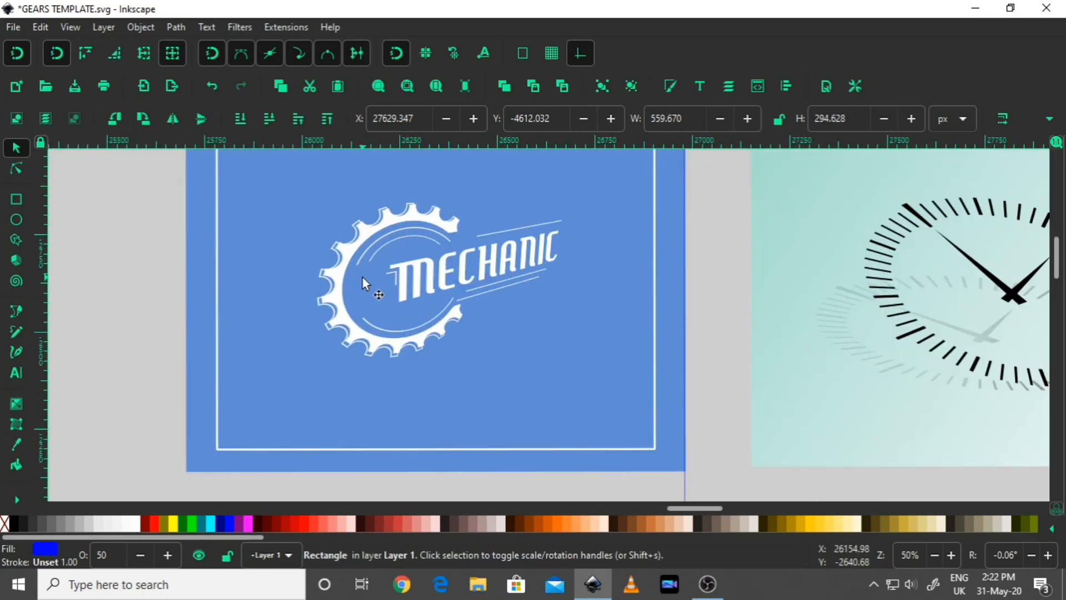
{"action": "scroll", "coordinate": [362, 278], "scroll_direction": "down", "scroll_amount": 2}
{"action": "left_click_drag", "start_coordinate": [494, 250], "coordinate": [426, 331]}
{"action": "left_click_drag", "start_coordinate": [600, 200], "coordinate": [429, 367]}
{"action": "scroll", "coordinate": [516, 275], "scroll_direction": "up", "scroll_amount": 5}
{"action": "scroll", "coordinate": [475, 280], "scroll_direction": "up", "scroll_amount": 2}
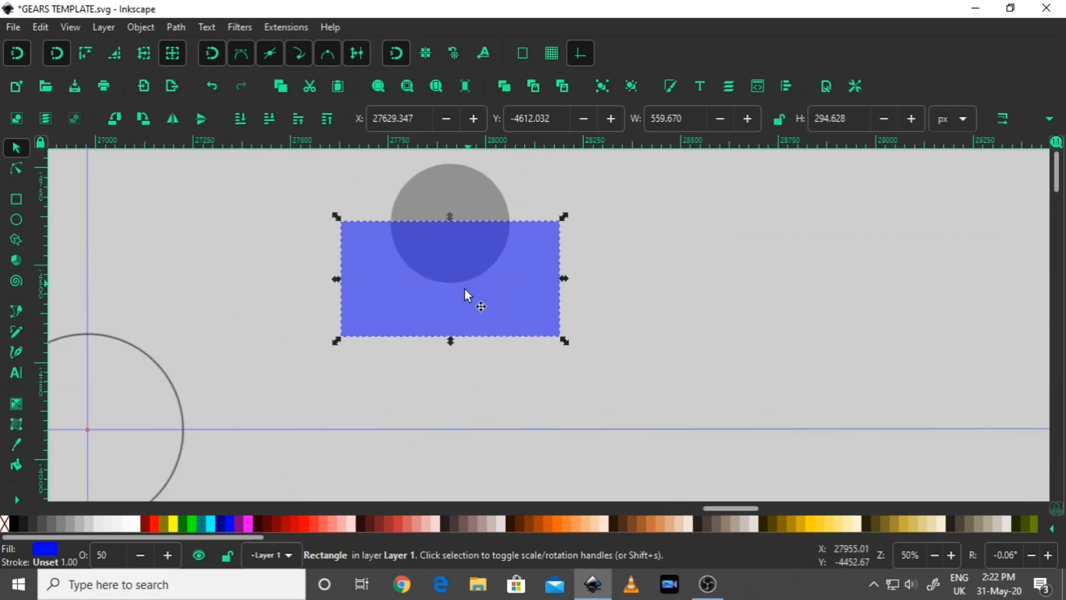
Select the circle beneath the blue rectangle and raise it above the rectangle in the stacking order.
{"action": "scroll", "coordinate": [508, 291], "scroll_direction": "up", "scroll_amount": 1}
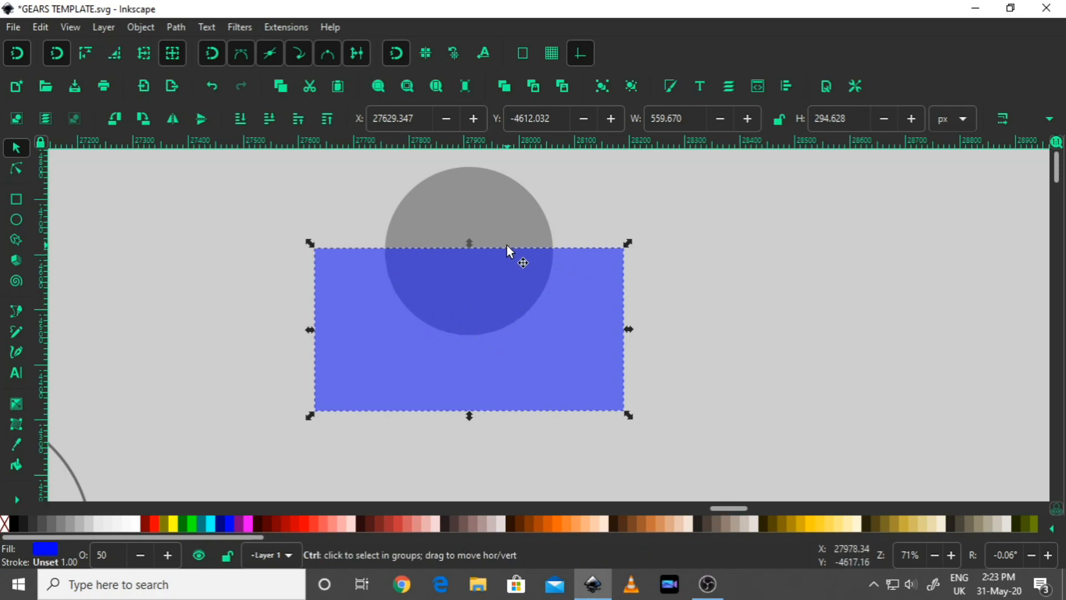
{"action": "scroll", "coordinate": [506, 244], "scroll_direction": "up", "scroll_amount": 1}
{"action": "scroll", "coordinate": [508, 248], "scroll_direction": "down", "scroll_amount": 1}
{"action": "left_click", "coordinate": [507, 266], "text": "alt"}
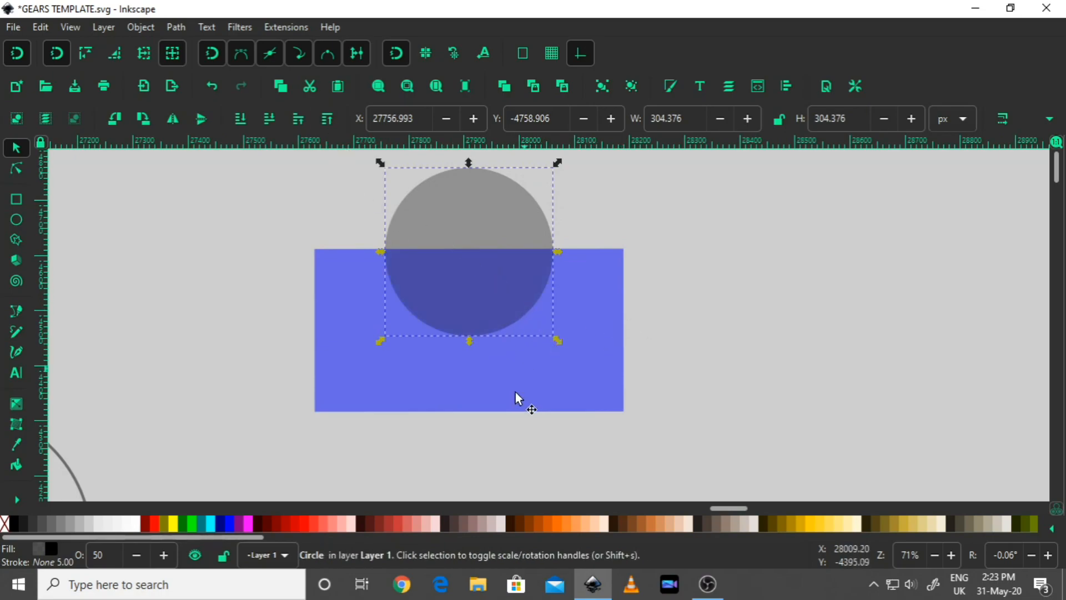
{"action": "left_click", "coordinate": [459, 392]}
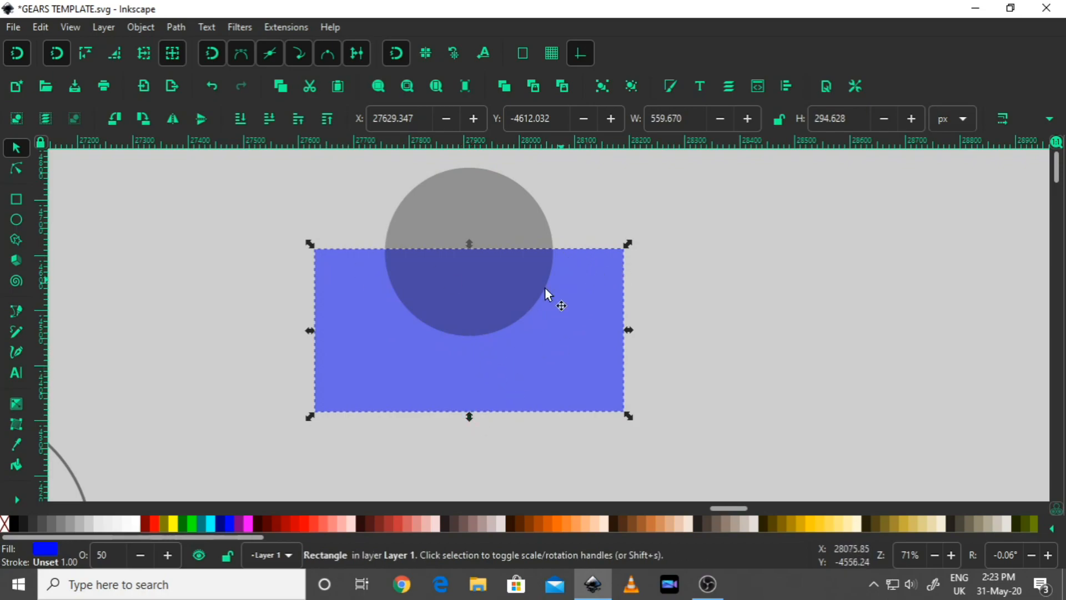
Enlarge the filled circle proportionally about its centre to about 366 px in diameter.
{"action": "left_click", "coordinate": [497, 230]}
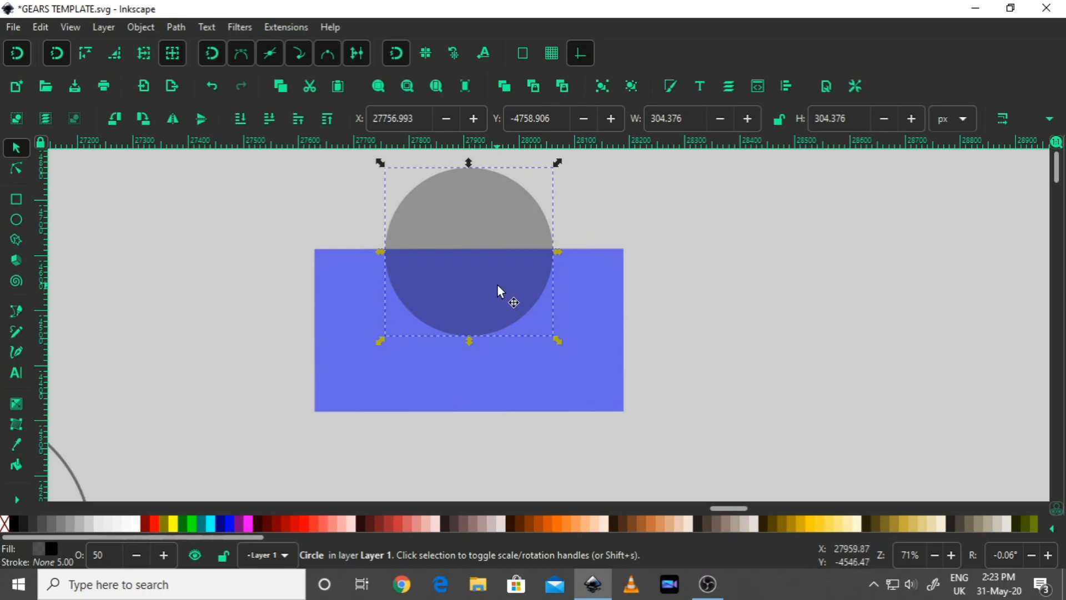
{"action": "left_click_drag", "start_coordinate": [558, 164], "coordinate": [591, 147]}
{"action": "scroll", "coordinate": [581, 285], "scroll_direction": "down", "scroll_amount": 2}
{"action": "scroll", "coordinate": [580, 296], "scroll_direction": "up", "scroll_amount": 2}
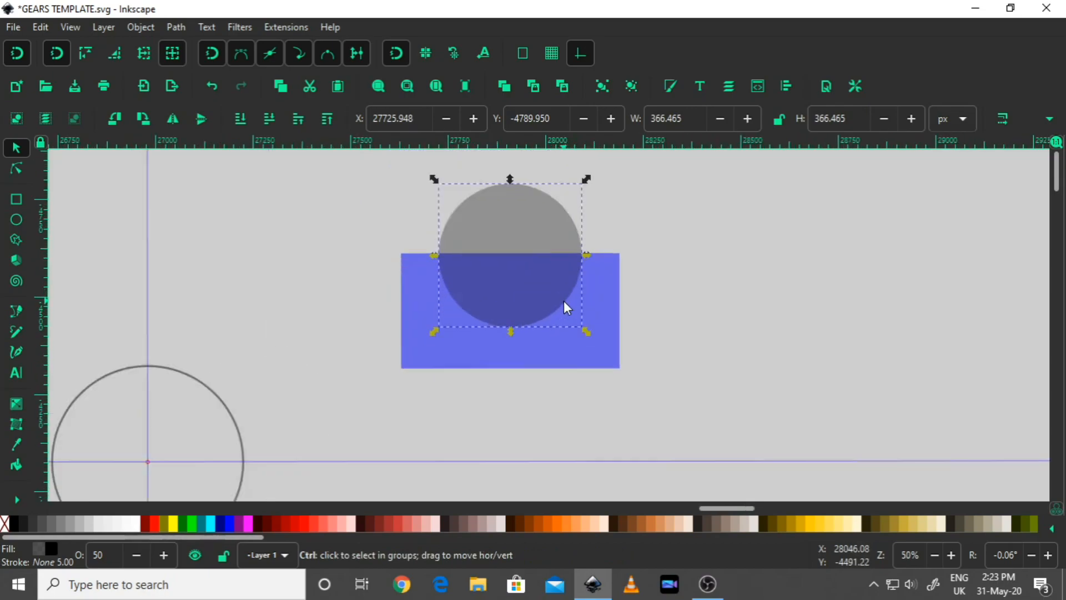
{"action": "scroll", "coordinate": [700, 281], "scroll_direction": "down", "scroll_amount": 1}
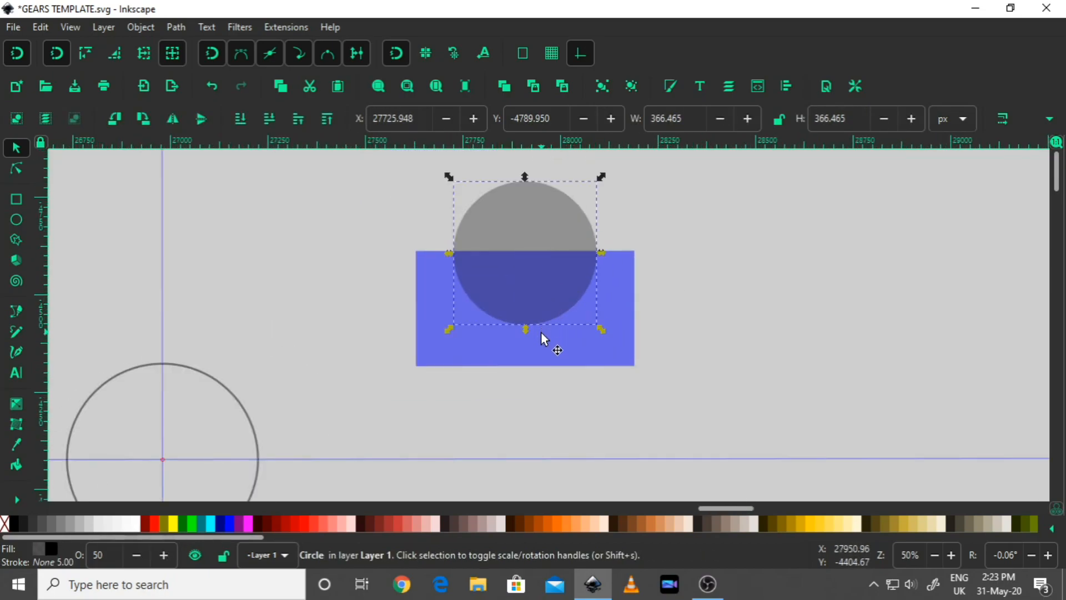
Subtract the filled circle from the blue rectangle with the Difference operation to cut a semicircular notch.
{"action": "left_click", "coordinate": [563, 341], "text": "shift"}
{"action": "left_click_drag", "start_coordinate": [709, 266], "coordinate": [608, 300]}
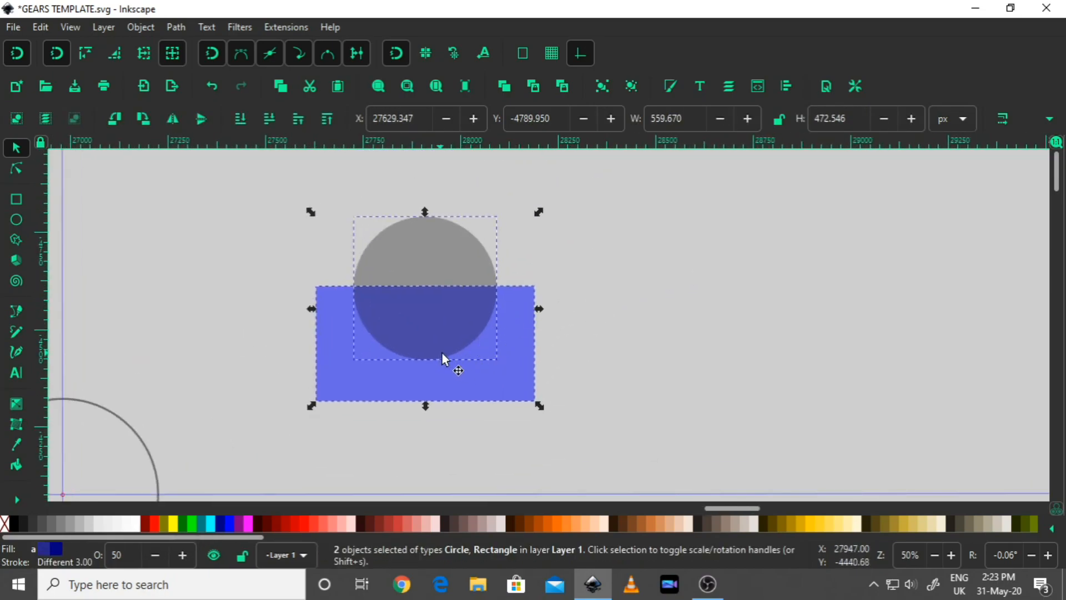
{"action": "left_click", "coordinate": [176, 27]}
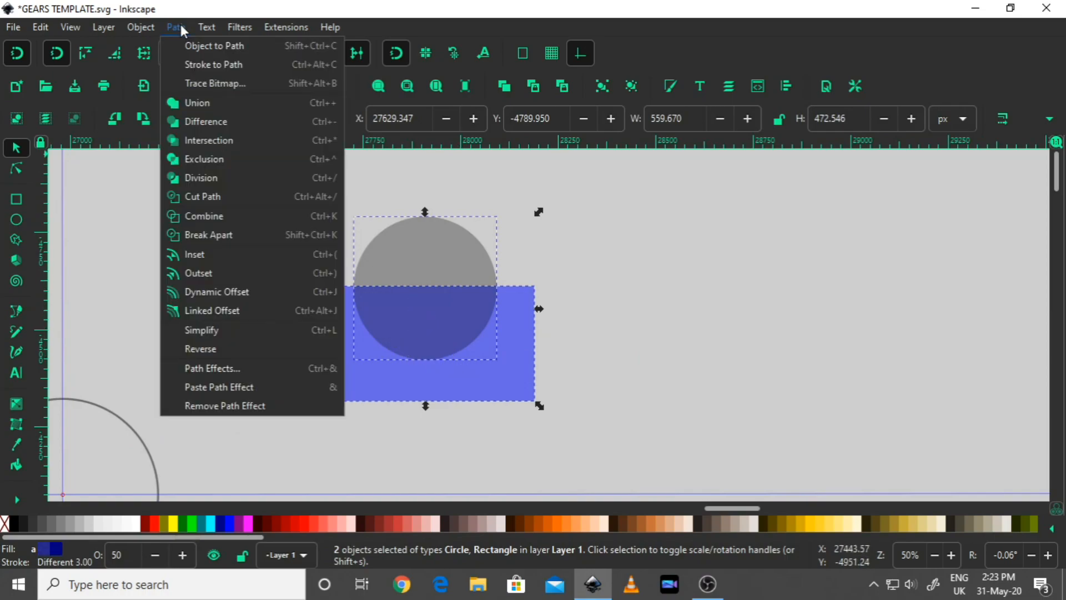
{"action": "left_click", "coordinate": [202, 119]}
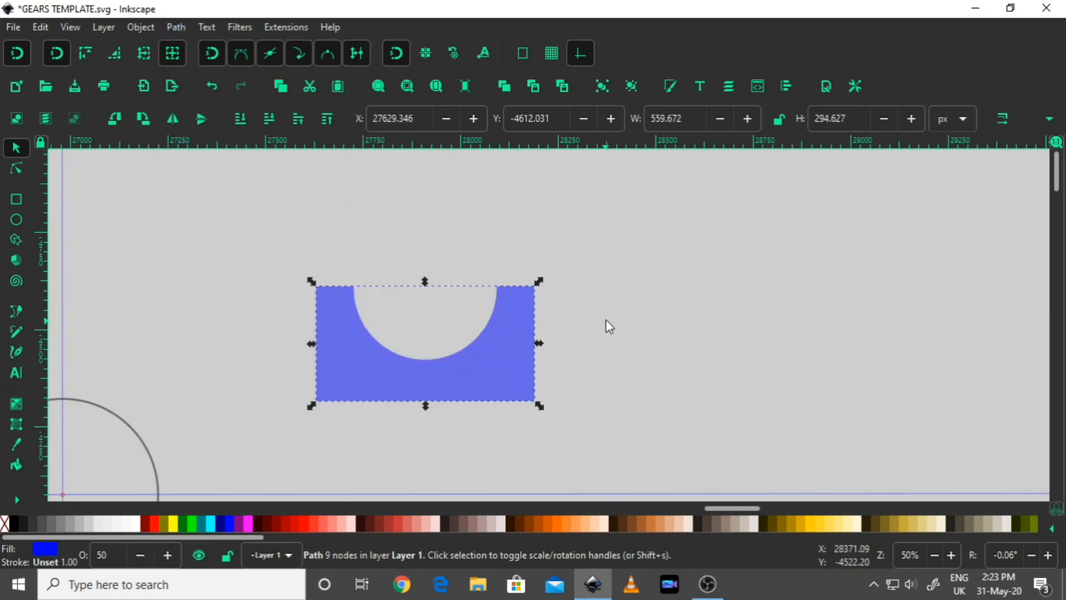
{"action": "left_click_drag", "start_coordinate": [605, 326], "coordinate": [628, 298]}
Scale the notched shape down to about 135 by 71 px and place it centred on the vertical guide, just above the large circle.
{"action": "left_click_drag", "start_coordinate": [423, 337], "coordinate": [497, 292]}
{"action": "scroll", "coordinate": [496, 292], "scroll_direction": "up", "scroll_amount": 2}
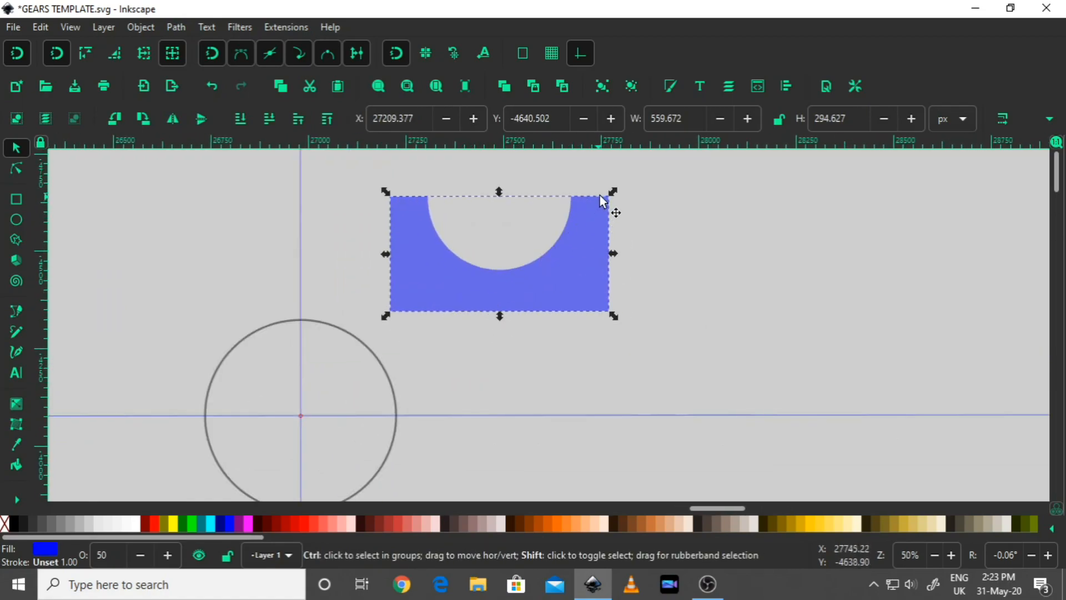
{"action": "left_click_drag", "start_coordinate": [610, 191], "coordinate": [405, 311]}
{"action": "scroll", "coordinate": [573, 279], "scroll_direction": "left", "scroll_amount": 3}
{"action": "scroll", "coordinate": [405, 316], "scroll_direction": "up", "scroll_amount": 2}
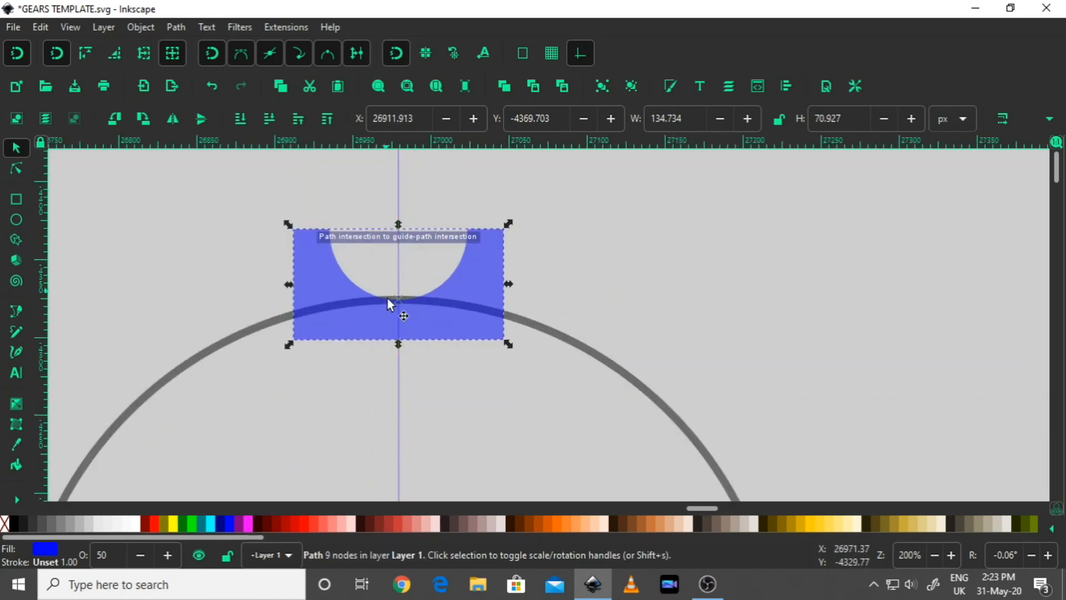
{"action": "scroll", "coordinate": [607, 292], "scroll_direction": "left", "scroll_amount": 1}
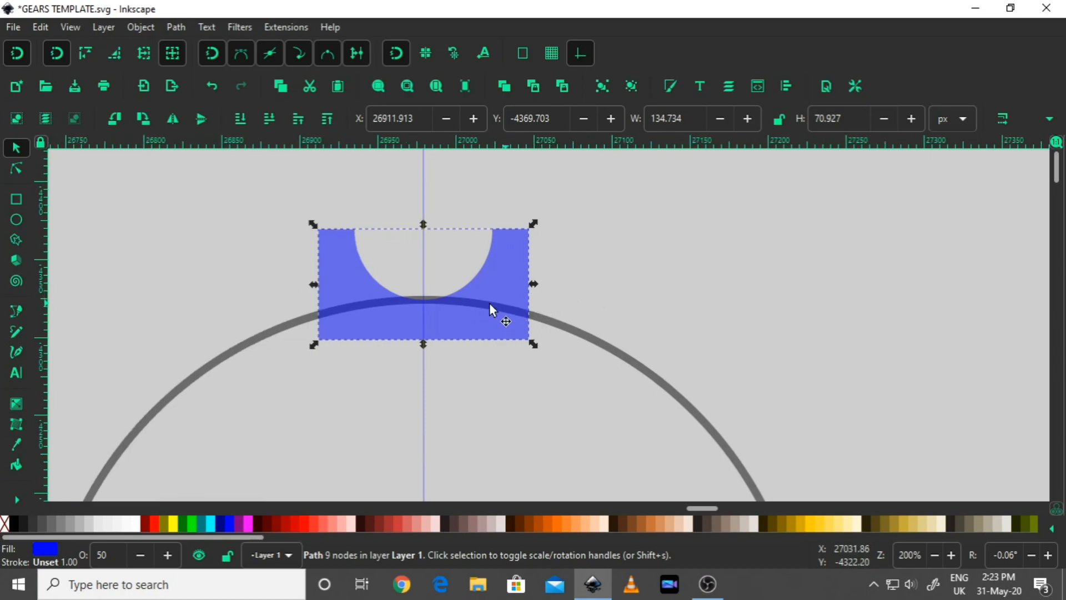
{"action": "left_click_drag", "start_coordinate": [460, 313], "coordinate": [461, 272]}
{"action": "scroll", "coordinate": [582, 268], "scroll_direction": "up", "scroll_amount": 1}
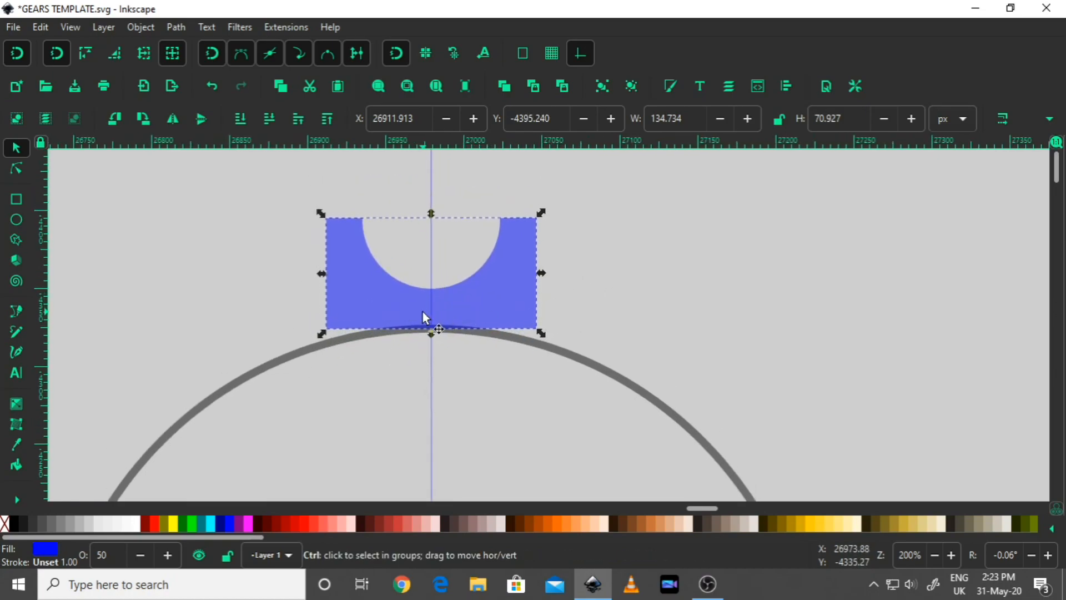
{"action": "scroll", "coordinate": [444, 311], "scroll_direction": "up", "scroll_amount": 1}
{"action": "scroll", "coordinate": [444, 312], "scroll_direction": "down", "scroll_amount": 1}
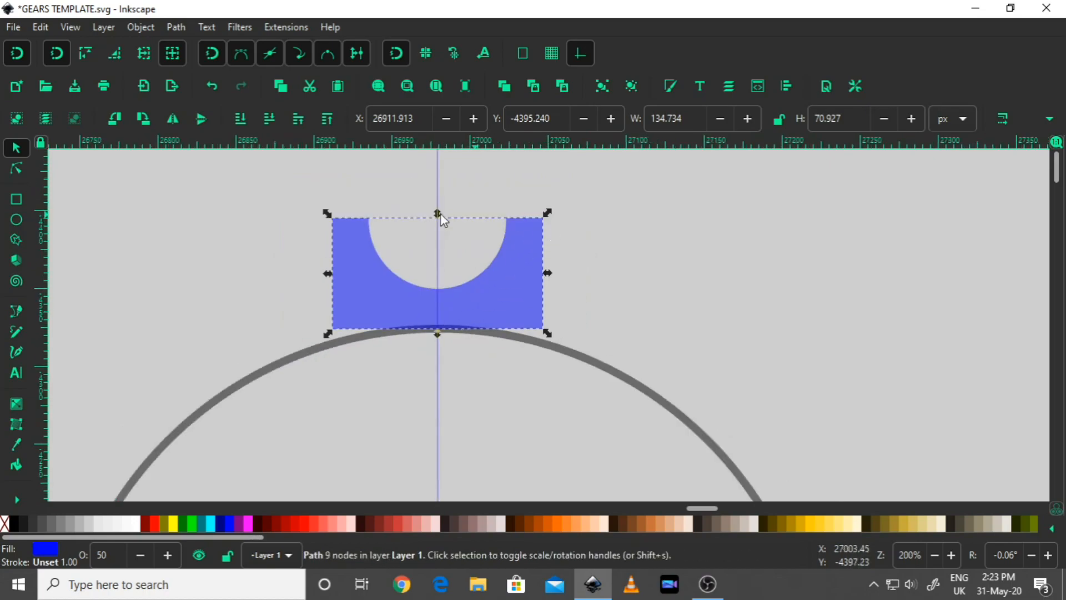
Turn off snapping and shrink the notched shape proportionally about its centre to about 101 by 53 px.
{"action": "key", "text": "alt+shift"}
{"action": "left_click", "coordinate": [17, 53]}
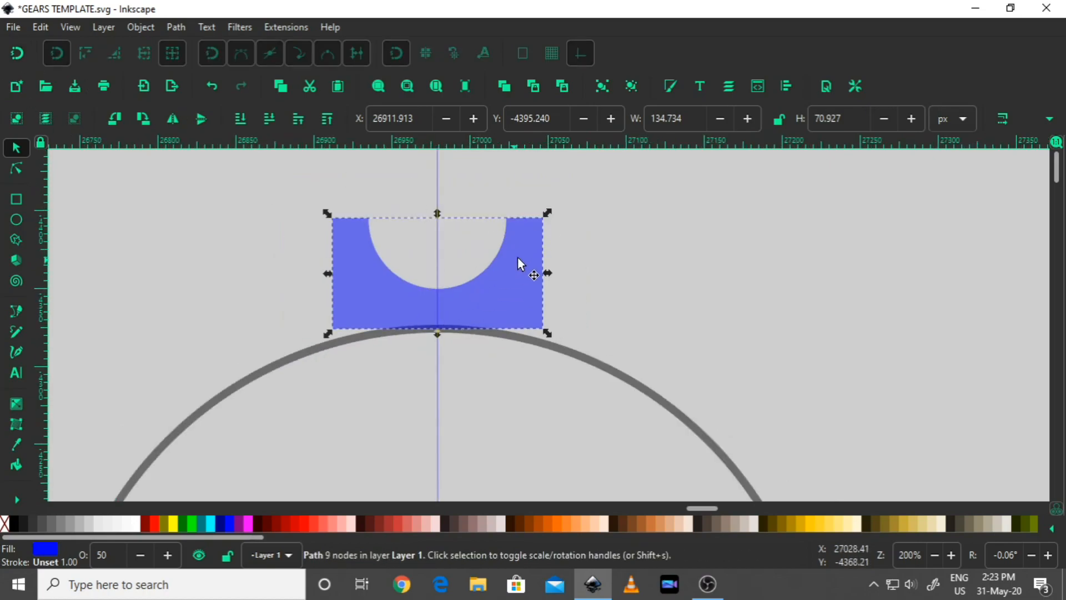
{"action": "left_click_drag", "start_coordinate": [549, 213], "coordinate": [537, 228]}
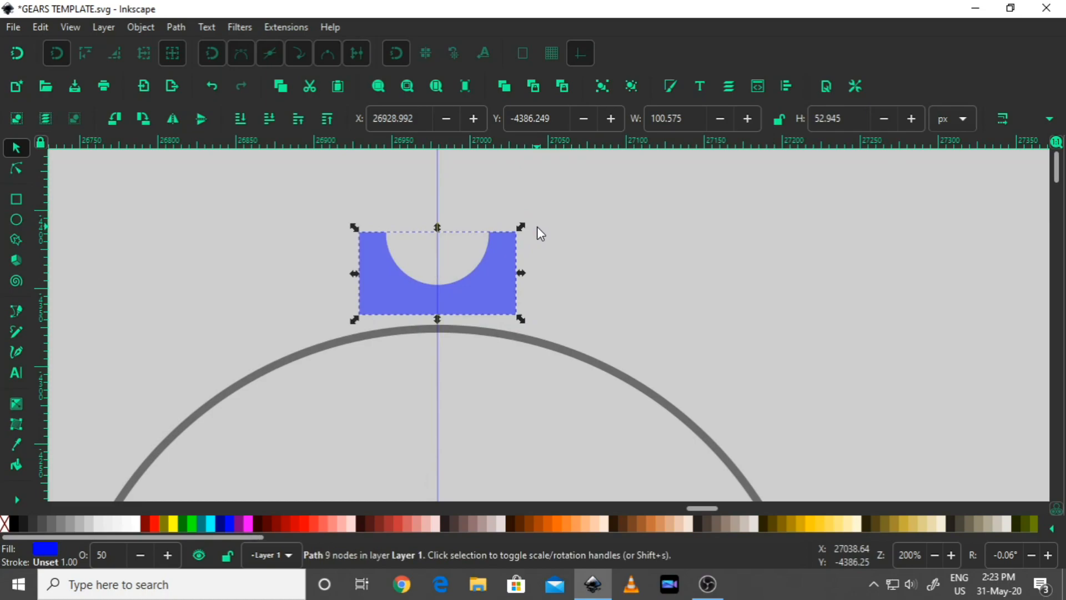
Move the notched shape straight down by about 12 px so its lower corners rest on the large circle's outline.
{"action": "scroll", "coordinate": [465, 298], "scroll_direction": "up", "scroll_amount": 1}
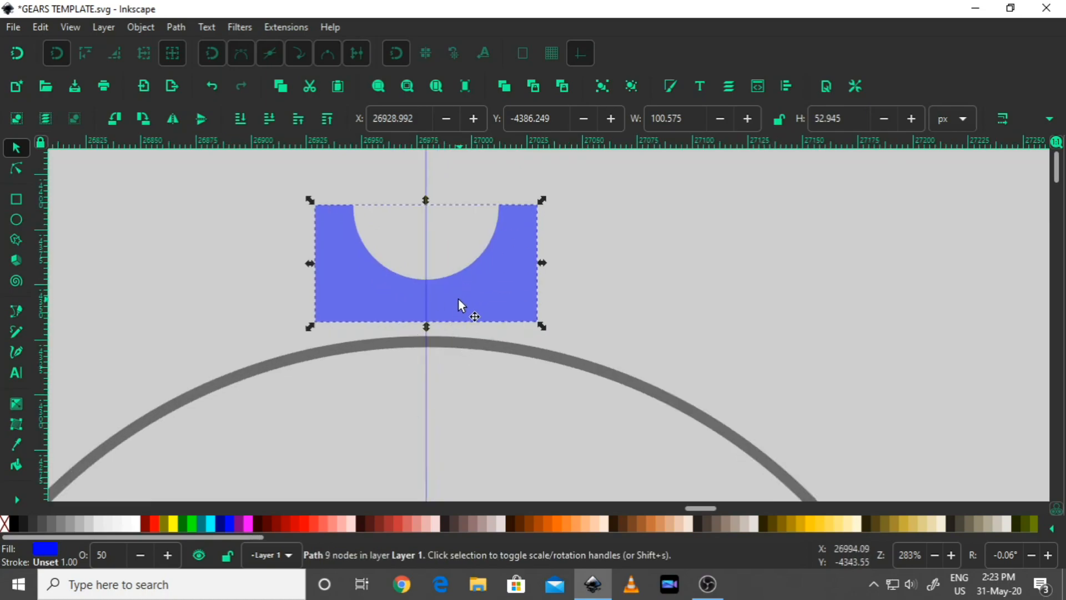
{"action": "left_click_drag", "start_coordinate": [458, 300], "coordinate": [459, 328]}
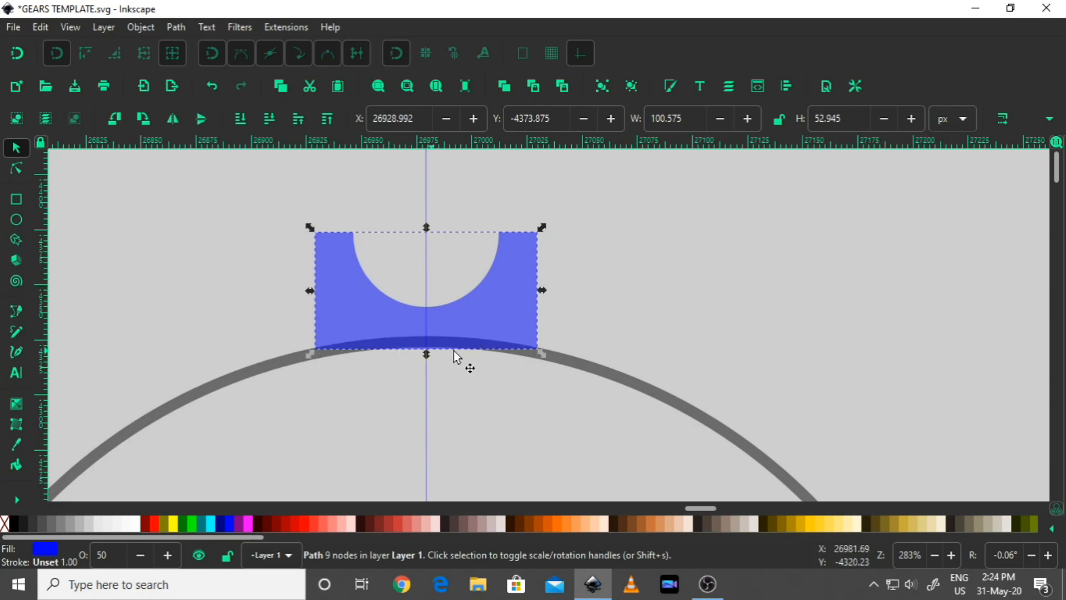
{"action": "scroll", "coordinate": [540, 356], "scroll_direction": "up", "scroll_amount": 2}
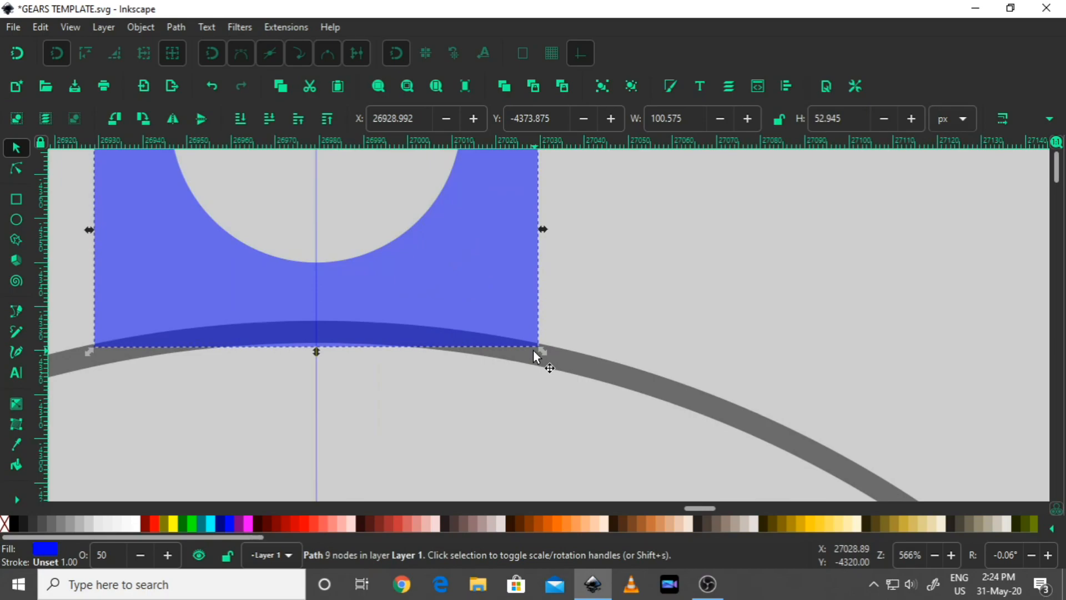
{"action": "scroll", "coordinate": [549, 343], "scroll_direction": "up", "scroll_amount": 1}
{"action": "scroll", "coordinate": [549, 342], "scroll_direction": "down", "scroll_amount": 1}
{"action": "scroll", "coordinate": [466, 375], "scroll_direction": "down", "scroll_amount": 1}
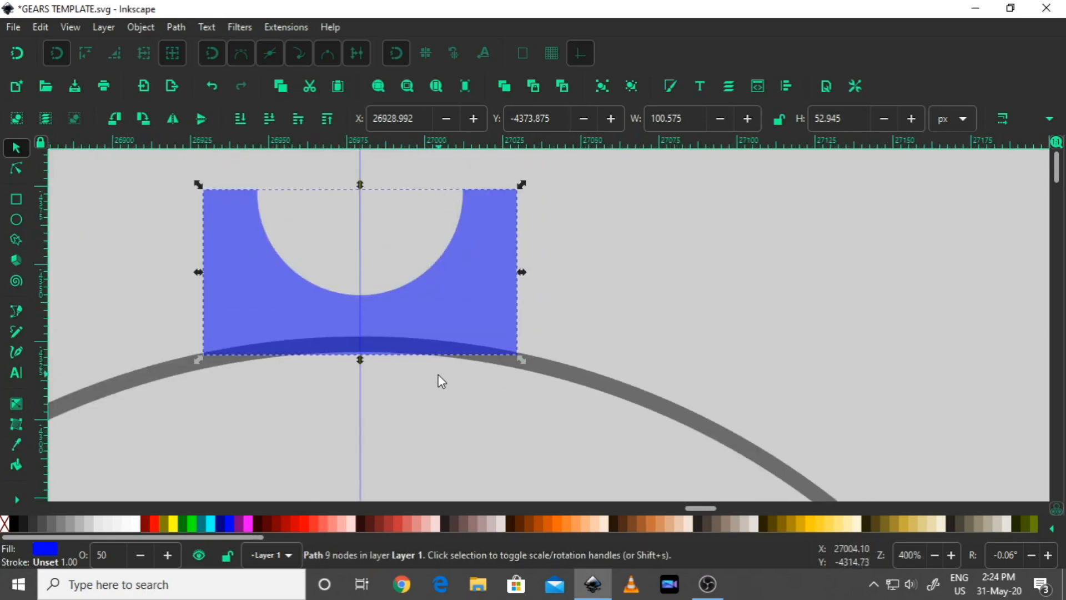
Turn snapping back on and bend the notched shape's straight bottom edge upward at the guide to follow the circle's curve.
{"action": "left_click_drag", "start_coordinate": [387, 363], "coordinate": [447, 375]}
{"action": "scroll", "coordinate": [430, 380], "scroll_direction": "up", "scroll_amount": 1}
{"action": "scroll", "coordinate": [419, 373], "scroll_direction": "down", "scroll_amount": 1}
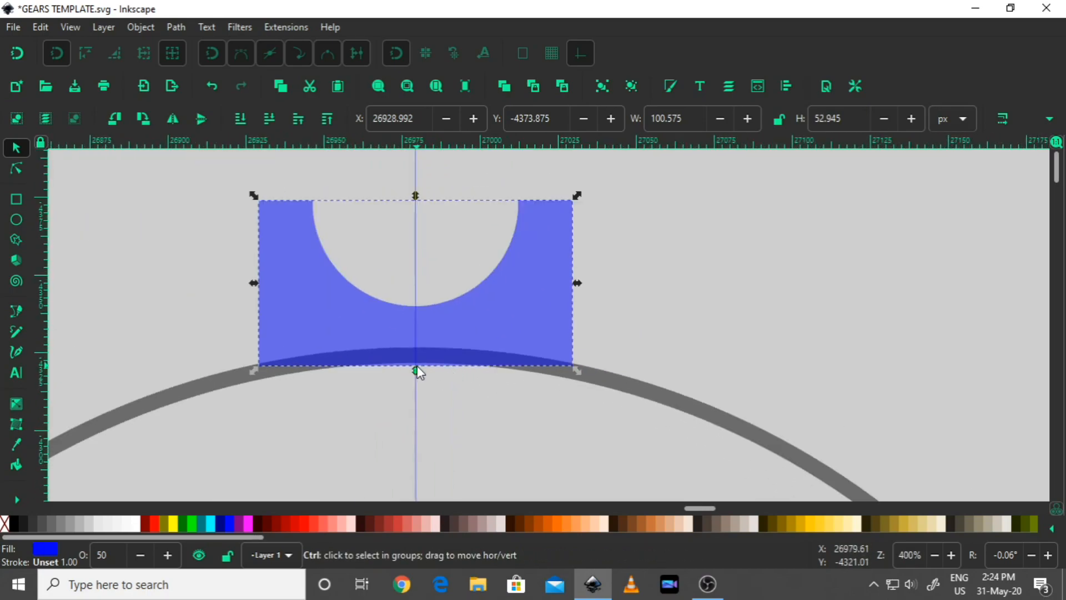
{"action": "scroll", "coordinate": [418, 373], "scroll_direction": "up", "scroll_amount": 1}
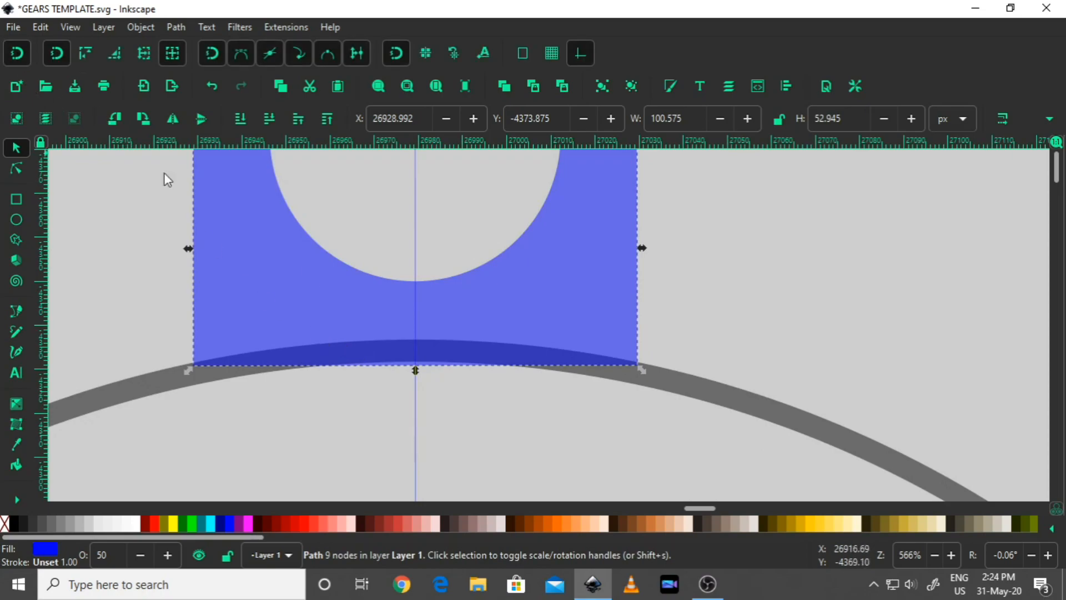
{"action": "key", "text": "n"}
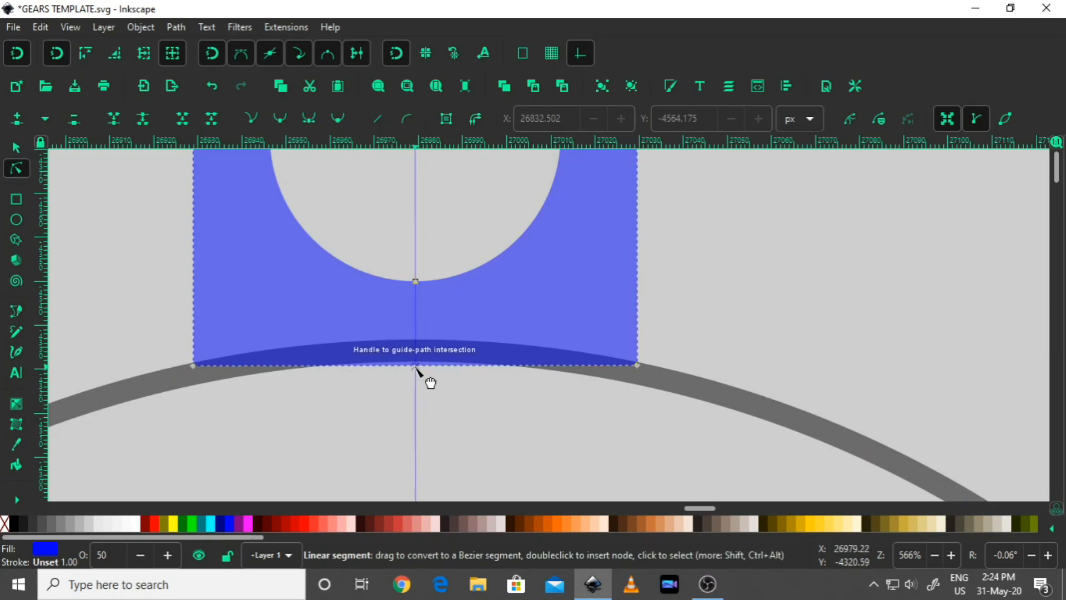
{"action": "mouse_move", "coordinate": [417, 367]}
{"action": "left_mouse_down"}
{"action": "mouse_move", "coordinate": [417, 340]}
{"action": "mouse_move", "coordinate": [431, 364]}
{"action": "left_mouse_up"}
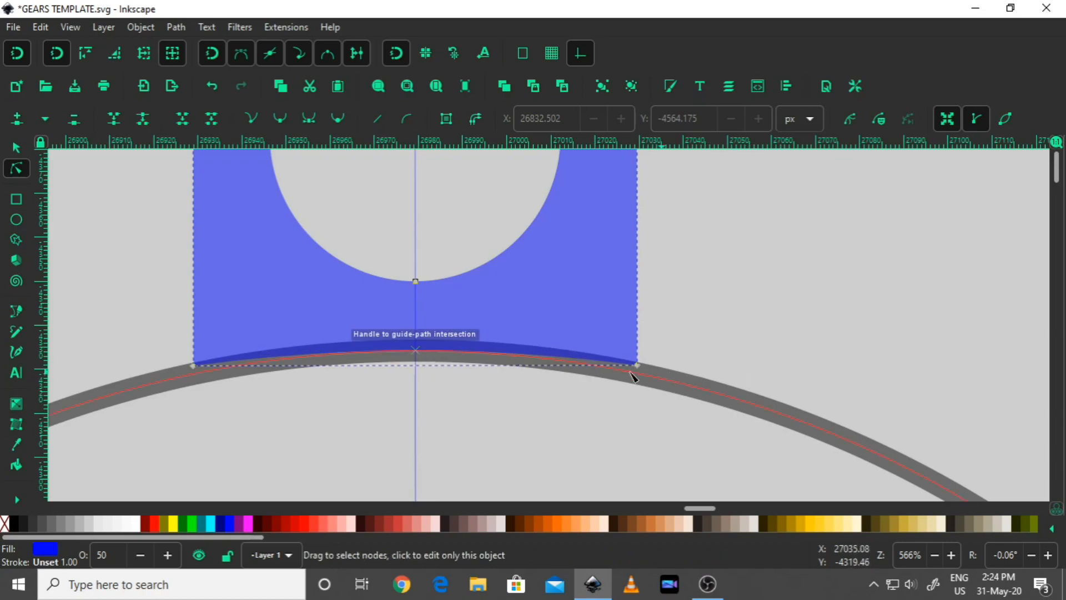
Refine the curved bottom edge at the guide so it runs along the middle of the circle's outline.
{"action": "scroll", "coordinate": [357, 364], "scroll_direction": "up", "scroll_amount": 3, "text": "ctrl"}
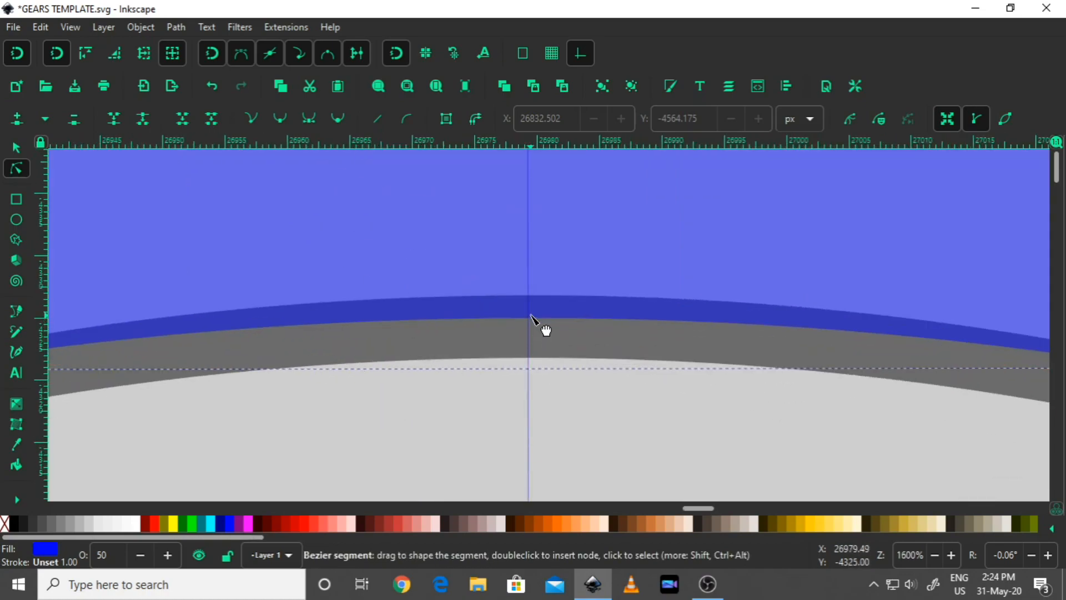
{"action": "mouse_move", "coordinate": [531, 316]}
{"action": "left_mouse_down"}
{"action": "mouse_move", "coordinate": [542, 310]}
{"action": "mouse_move", "coordinate": [530, 328]}
{"action": "left_mouse_up"}
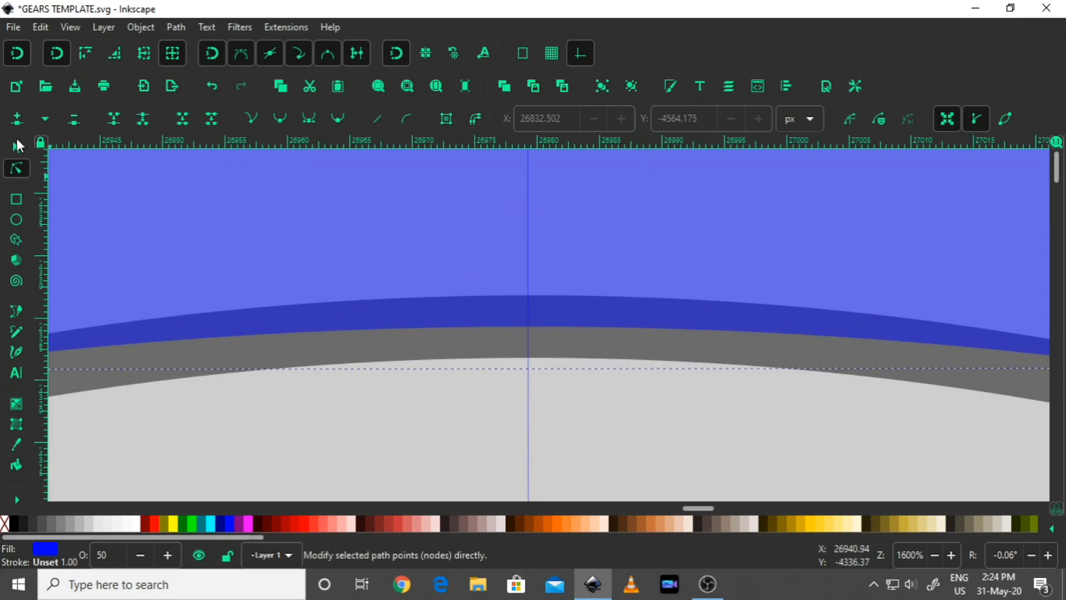
{"action": "left_click", "coordinate": [16, 147]}
{"action": "scroll", "coordinate": [379, 368], "scroll_direction": "down", "scroll_amount": 4, "text": "ctrl"}
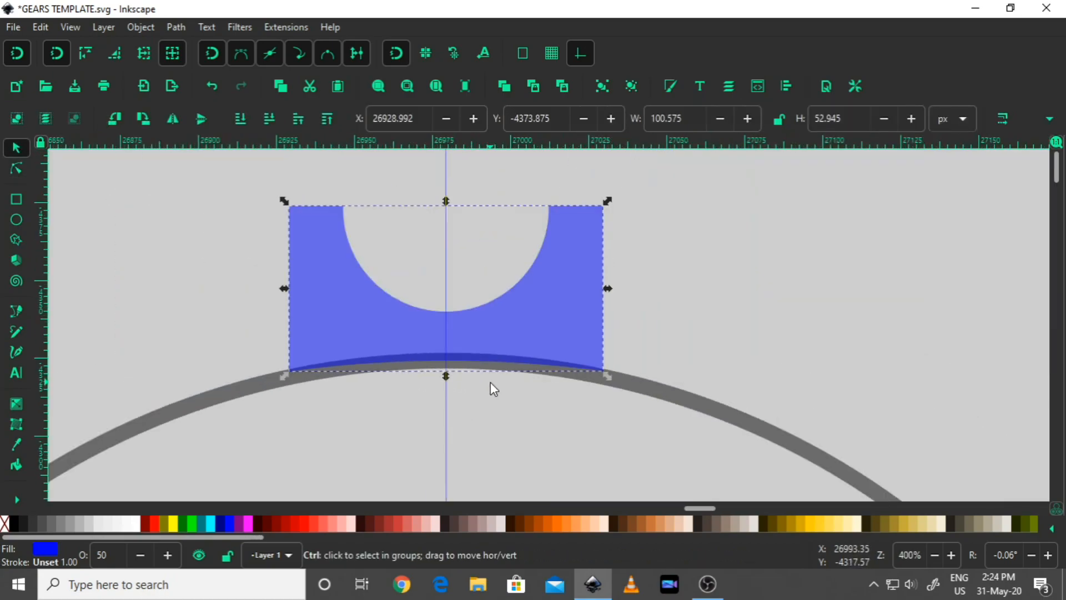
{"action": "scroll", "coordinate": [452, 381], "scroll_direction": "right", "scroll_amount": 1}
{"action": "scroll", "coordinate": [453, 371], "scroll_direction": "down", "scroll_amount": 2, "text": "ctrl"}
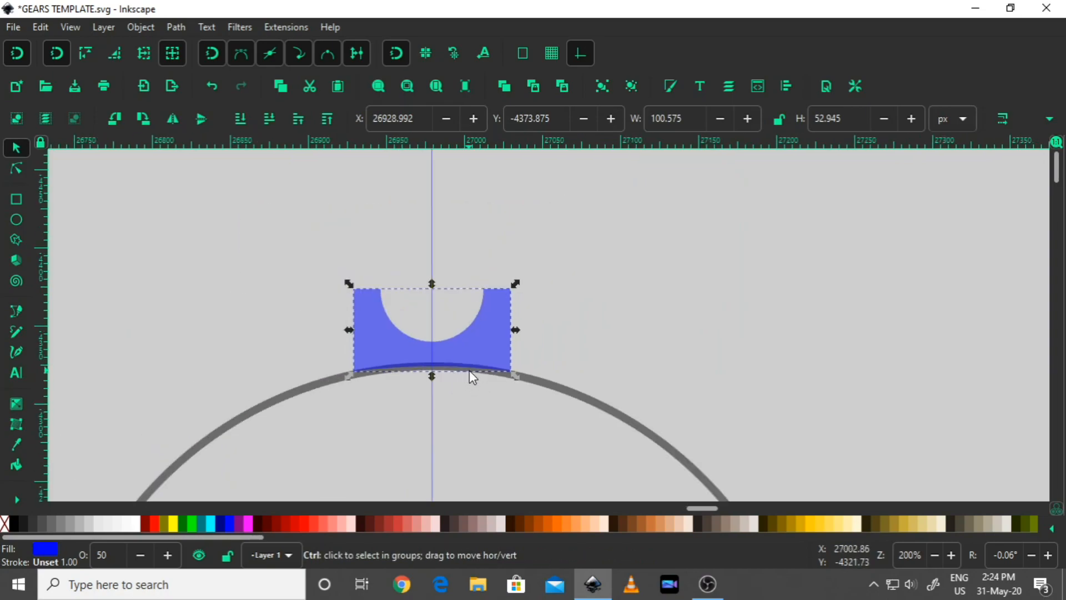
{"action": "scroll", "coordinate": [470, 371], "scroll_direction": "up", "scroll_amount": 2, "text": "ctrl"}
{"action": "scroll", "coordinate": [470, 371], "scroll_direction": "down", "scroll_amount": 7, "text": "ctrl"}
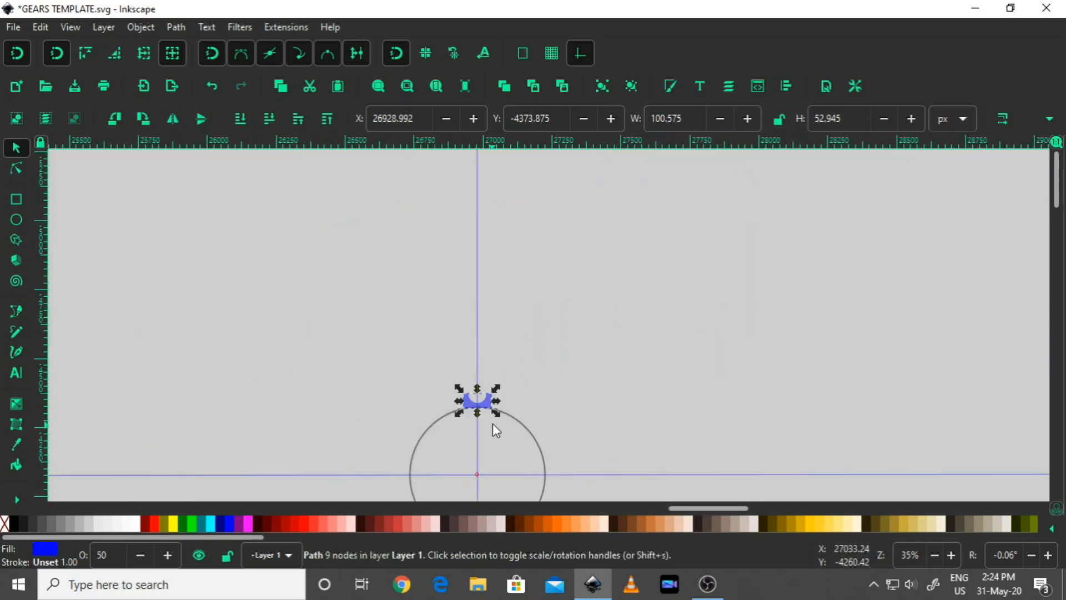
{"action": "left_click_drag", "start_coordinate": [492, 423], "coordinate": [460, 286]}
{"action": "scroll", "coordinate": [463, 312], "scroll_direction": "up", "scroll_amount": 1, "text": "ctrl"}
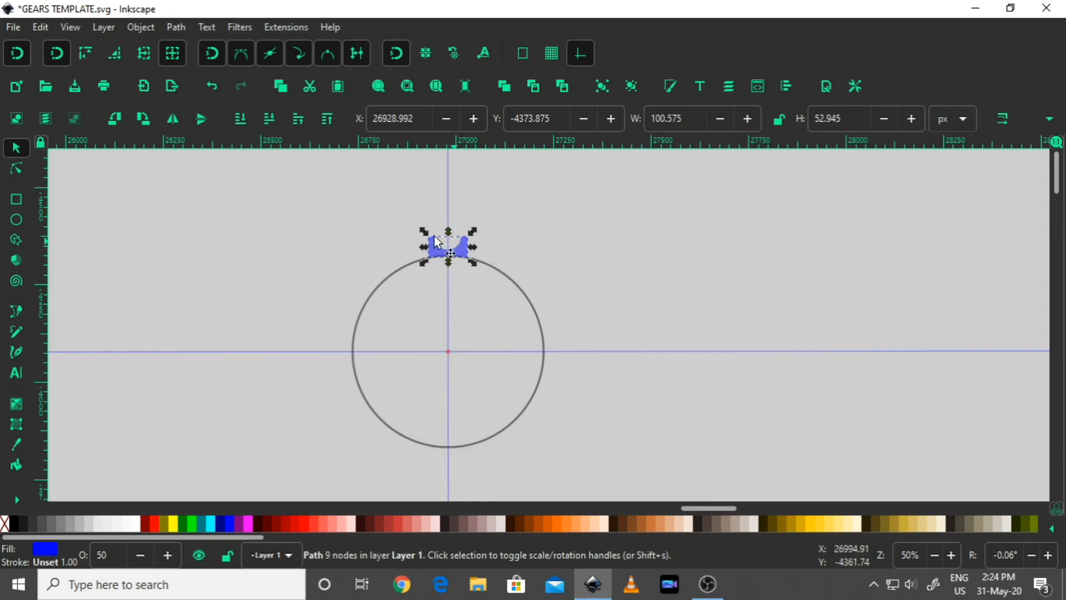
{"action": "scroll", "coordinate": [458, 253], "scroll_direction": "up", "scroll_amount": 3}
{"action": "scroll", "coordinate": [471, 235], "scroll_direction": "down", "scroll_amount": 2}
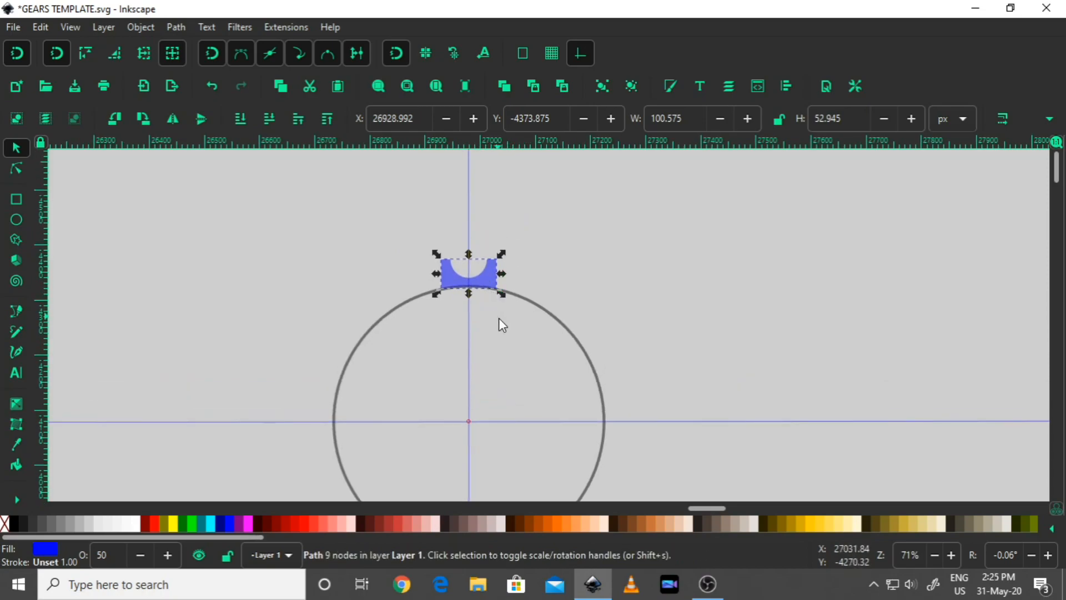
{"action": "scroll", "coordinate": [484, 311], "scroll_direction": "right", "scroll_amount": 1}
{"action": "scroll", "coordinate": [467, 300], "scroll_direction": "up", "scroll_amount": 2}
{"action": "scroll", "coordinate": [471, 291], "scroll_direction": "left", "scroll_amount": 1}
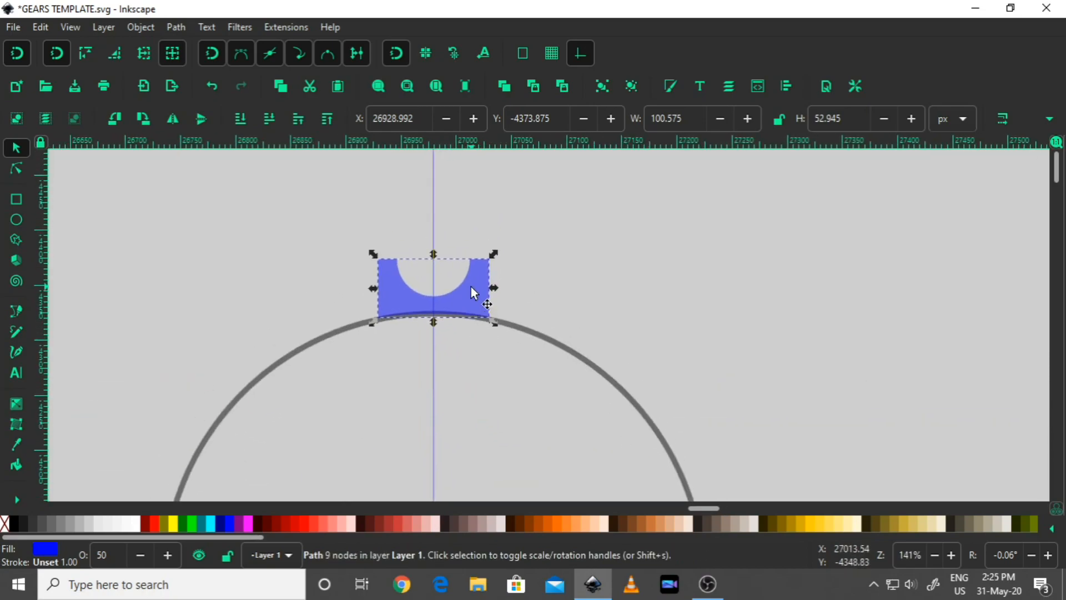
{"action": "scroll", "coordinate": [578, 323], "scroll_direction": "down", "scroll_amount": 2}
{"action": "left_click_drag", "start_coordinate": [601, 324], "coordinate": [509, 234]}
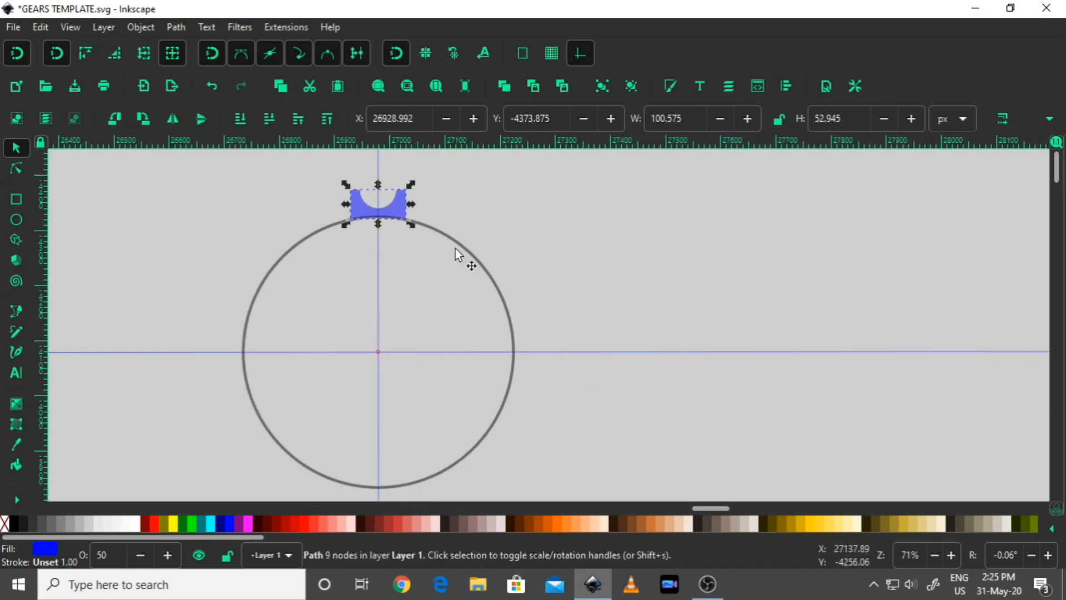
Add the Rotate copies path effect to the notched tooth.
{"action": "left_click", "coordinate": [176, 28]}
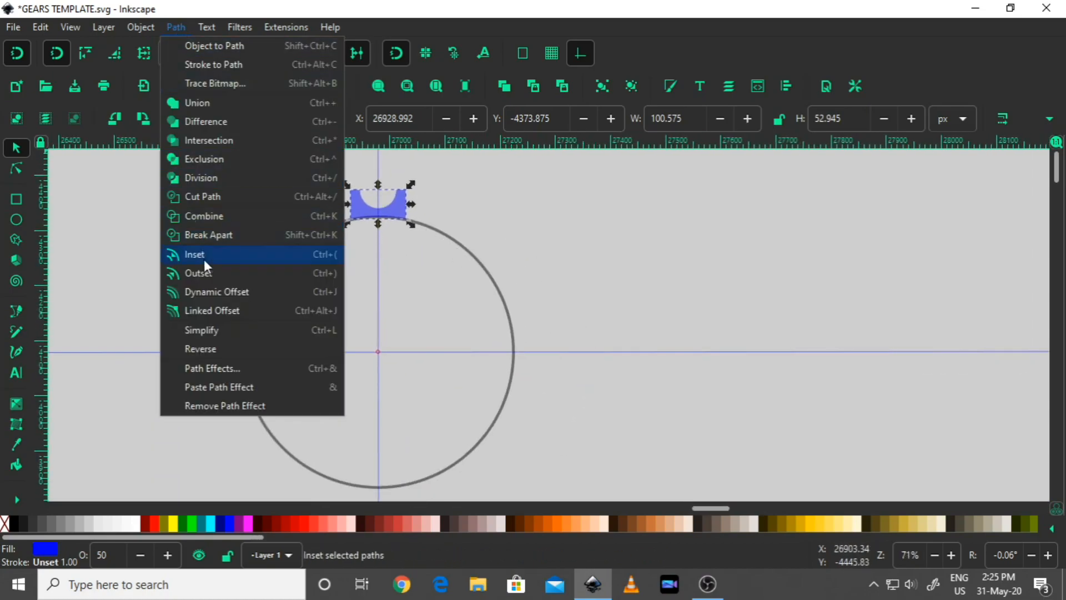
{"action": "left_click", "coordinate": [214, 371]}
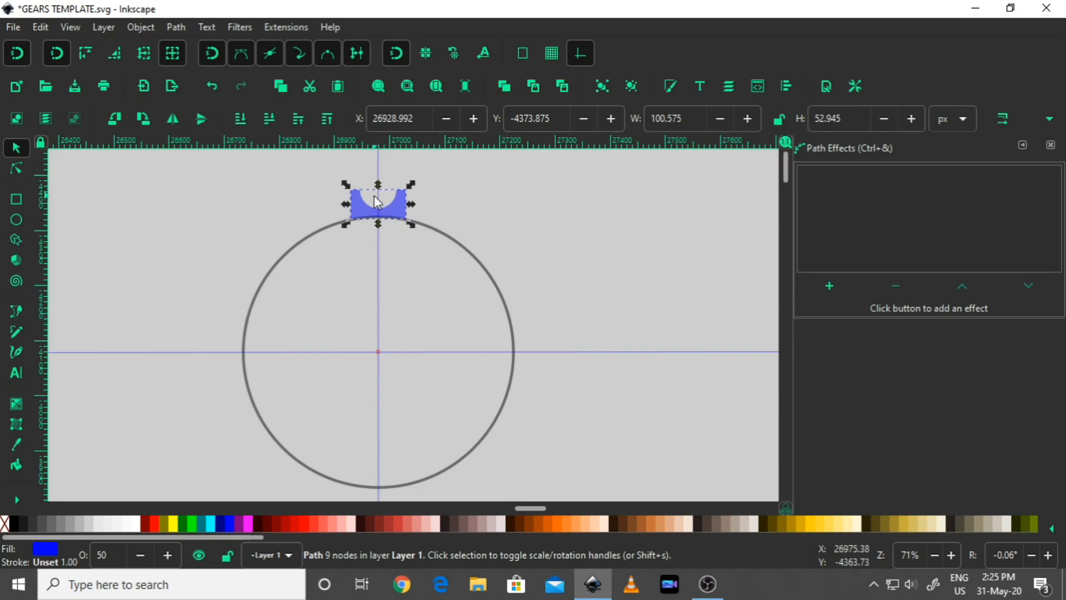
{"action": "left_click", "coordinate": [829, 286]}
{"action": "scroll", "coordinate": [542, 288], "scroll_direction": "down", "scroll_amount": 5}
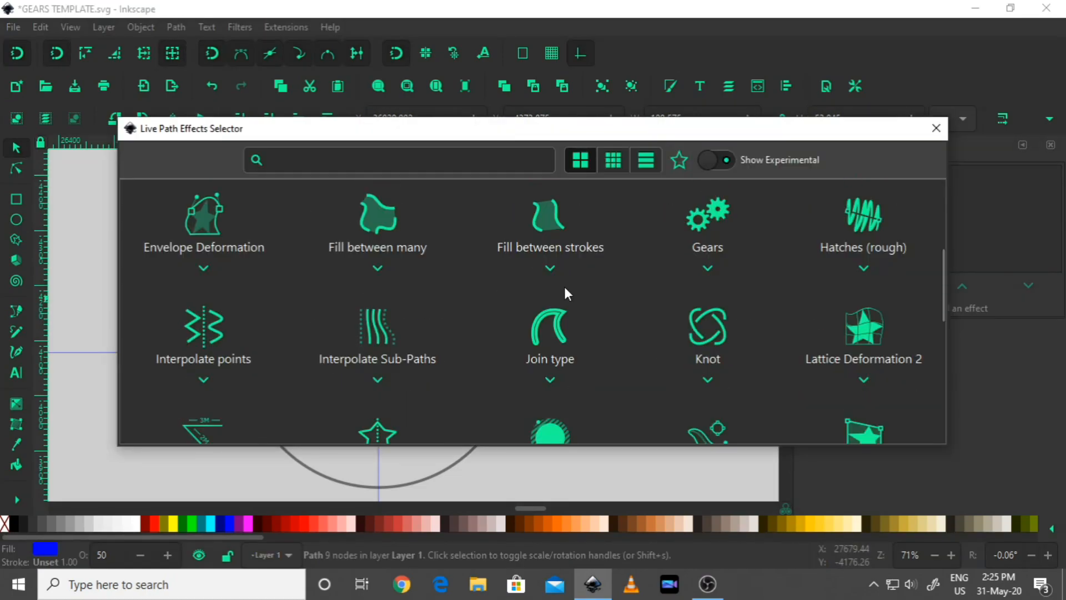
{"action": "scroll", "coordinate": [572, 305], "scroll_direction": "up", "scroll_amount": 6}
{"action": "scroll", "coordinate": [567, 310], "scroll_direction": "down", "scroll_amount": 5}
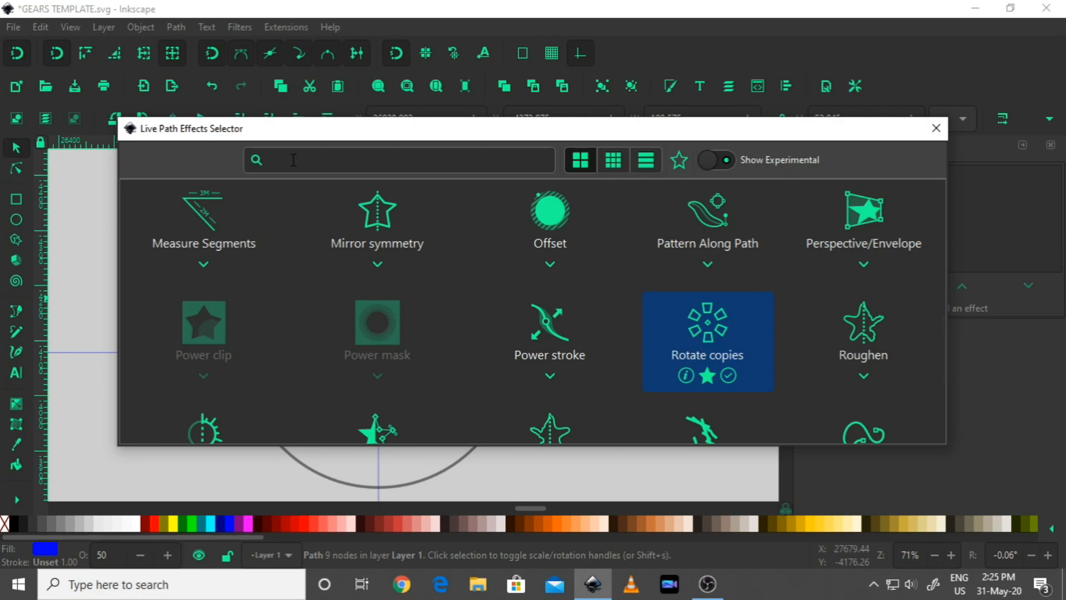
{"action": "left_click", "coordinate": [712, 336]}
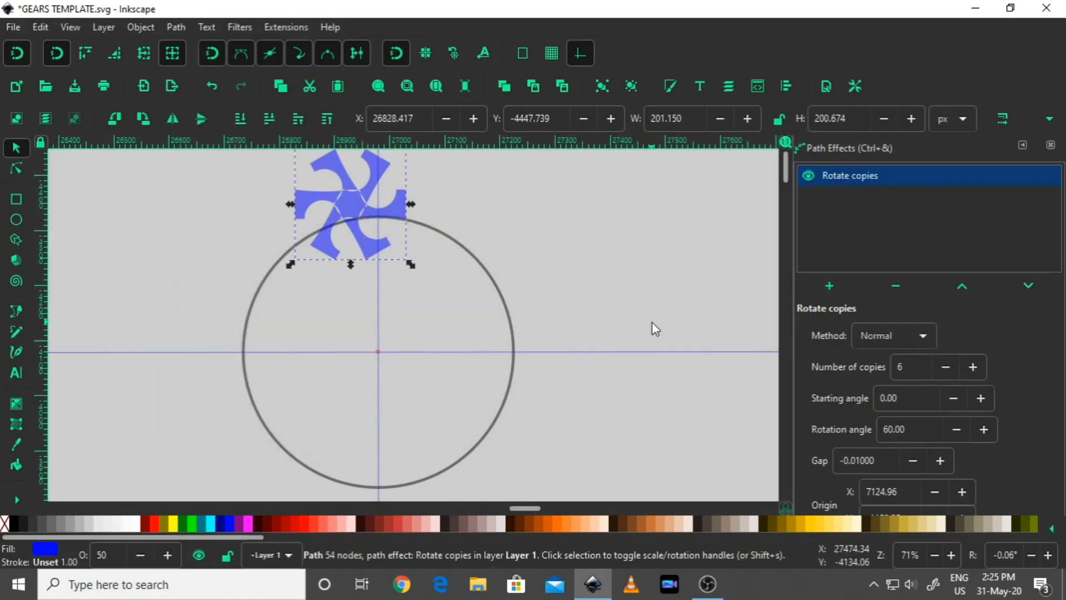
Move the rotation origin of the copies onto the guide intersection at the large circle's centre.
{"action": "left_click_drag", "start_coordinate": [571, 286], "coordinate": [599, 291]}
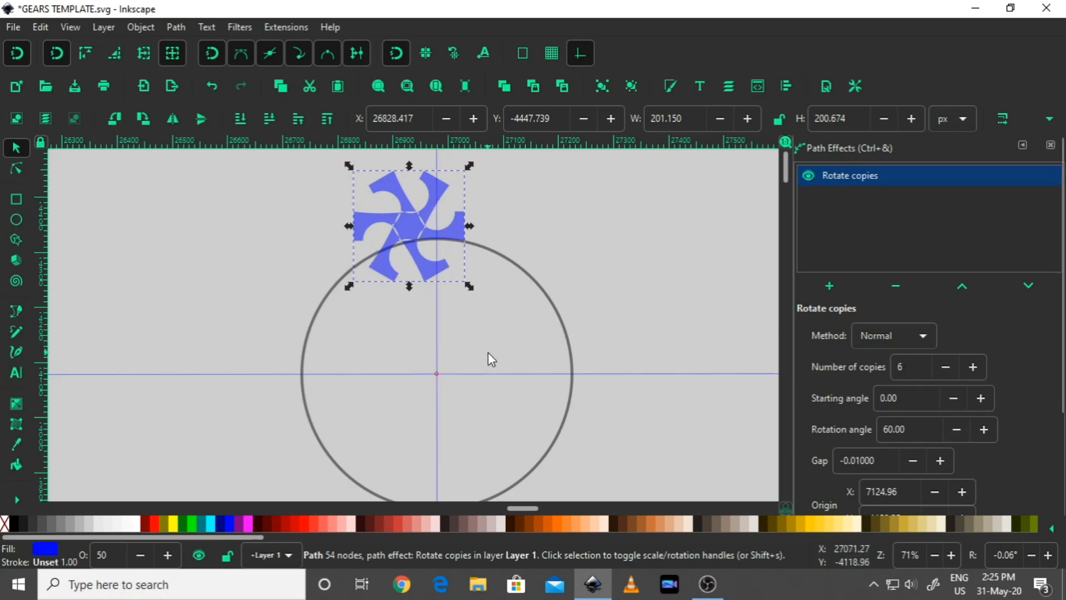
{"action": "left_click", "coordinate": [16, 168]}
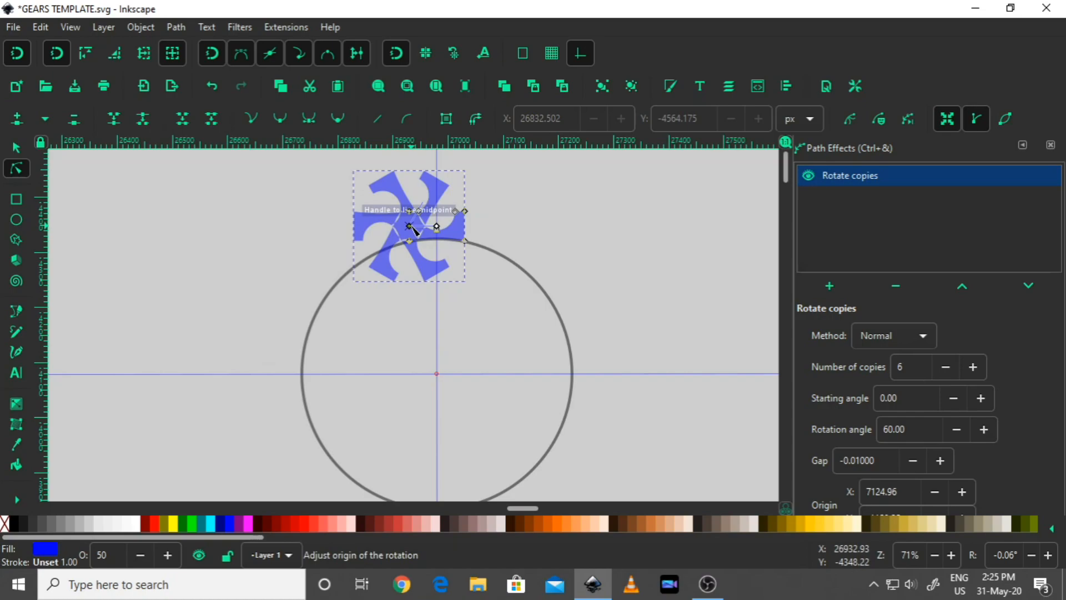
{"action": "left_click_drag", "start_coordinate": [410, 226], "coordinate": [437, 373]}
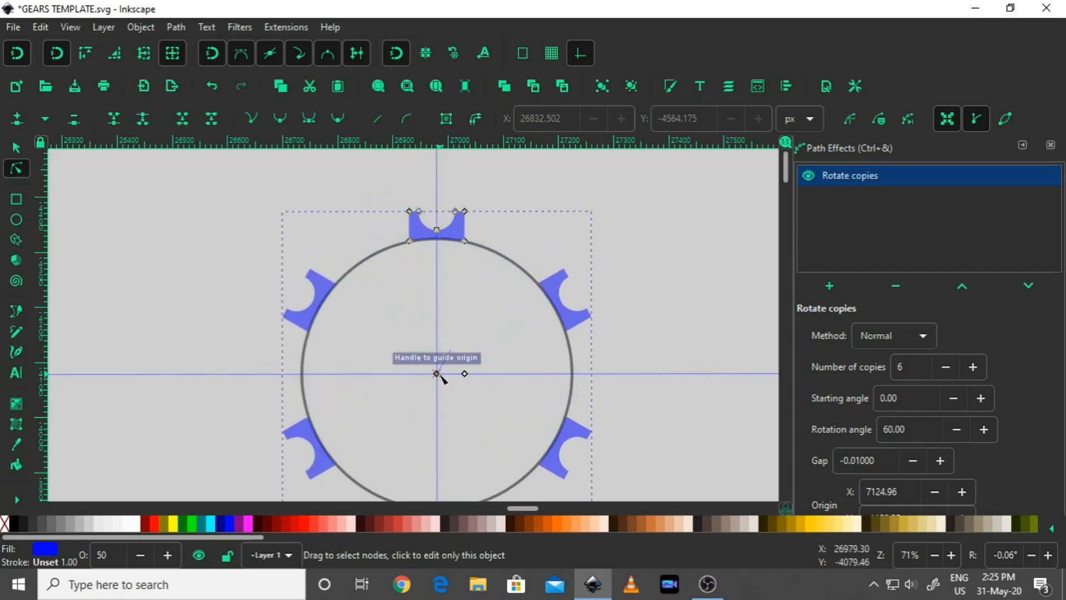
{"action": "scroll", "coordinate": [451, 329], "scroll_direction": "down", "scroll_amount": 1}
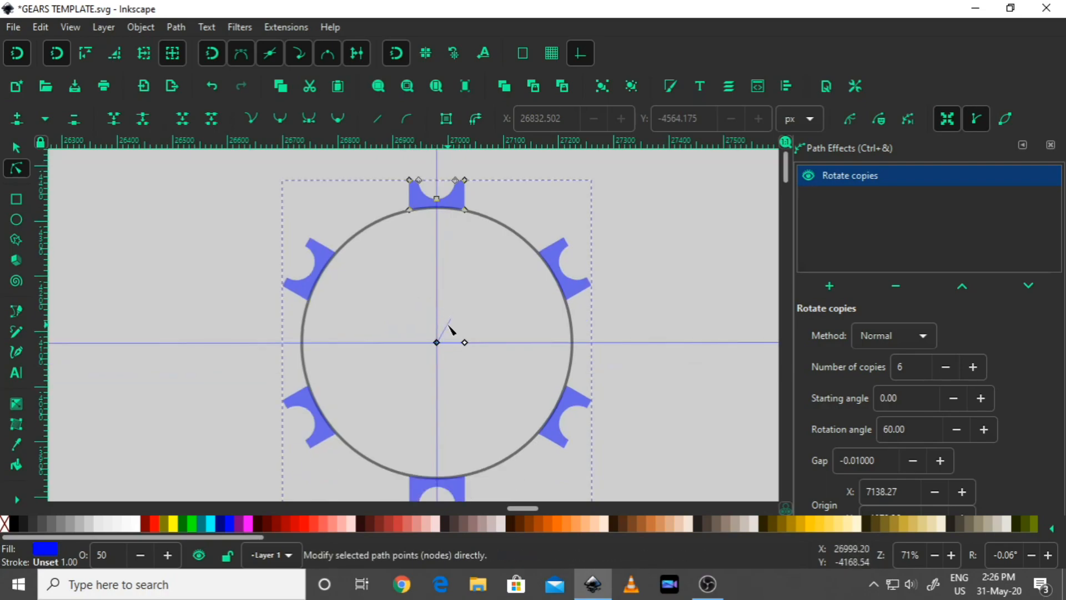
Raise the number of rotated copies to 19 so neighbouring teeth overlap around the circle.
{"action": "scroll", "coordinate": [462, 324], "scroll_direction": "down", "scroll_amount": 2, "text": "ctrl"}
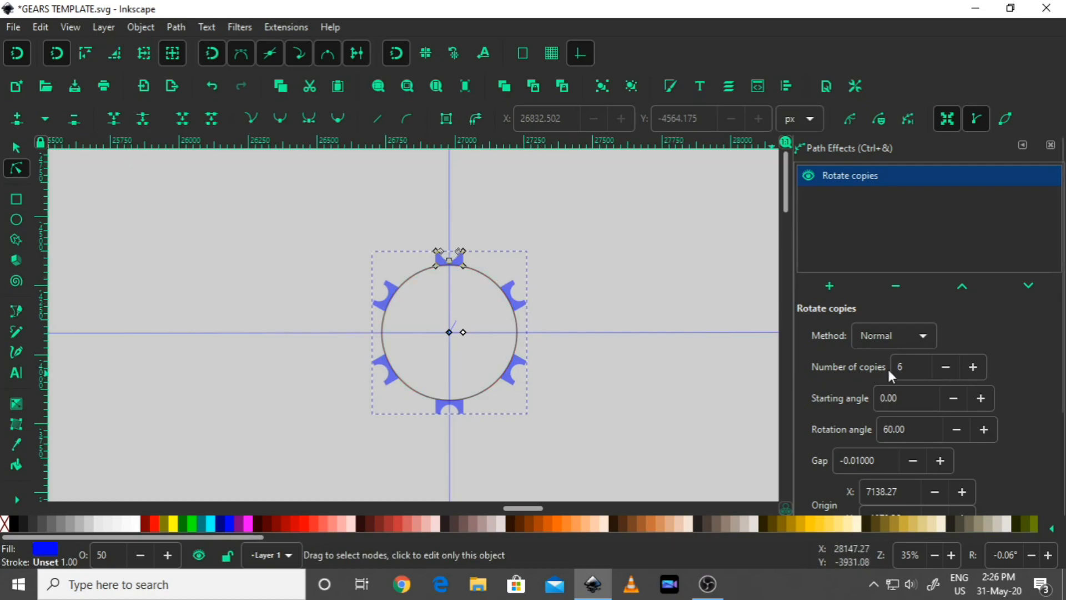
{"action": "left_click", "coordinate": [974, 367]}
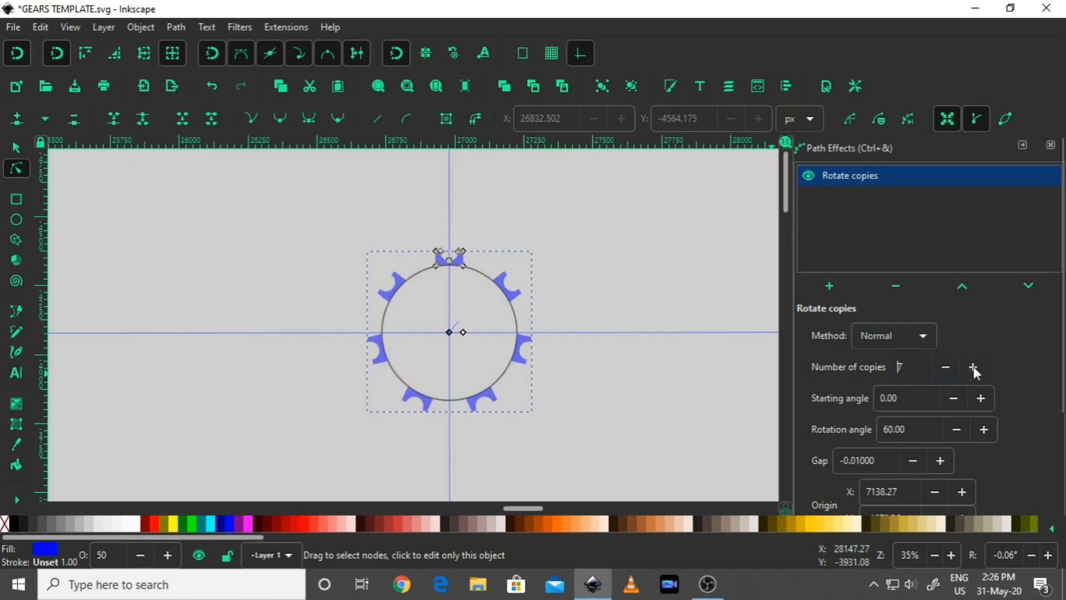
{"action": "left_click", "coordinate": [974, 367]}
{"action": "left_click", "coordinate": [975, 367]}
{"action": "left_click", "coordinate": [974, 367]}
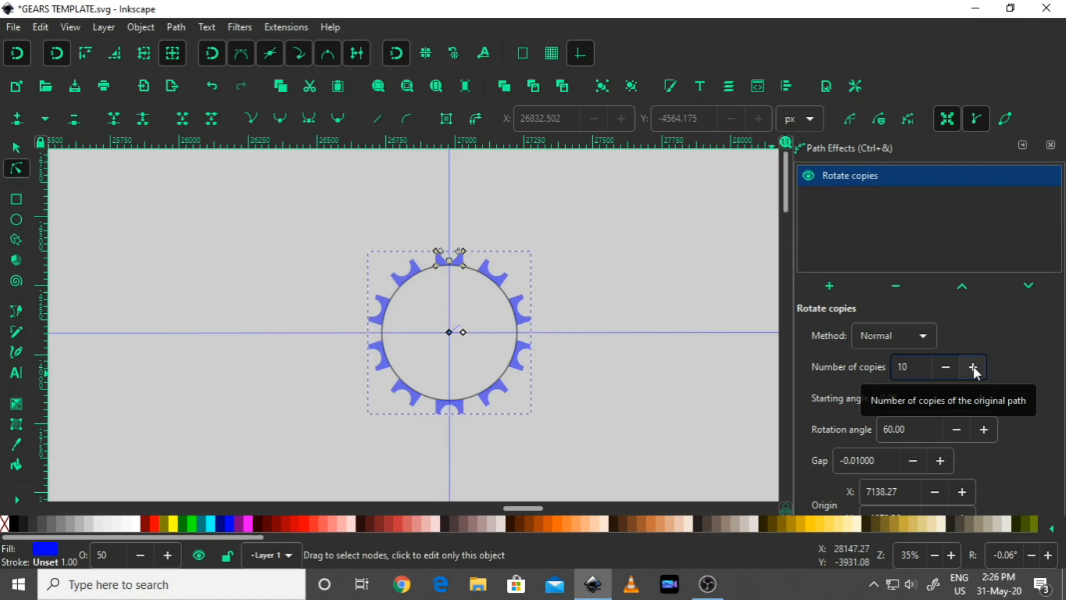
{"action": "left_click", "coordinate": [974, 367]}
{"action": "left_click", "coordinate": [974, 367]}
{"action": "left_click", "coordinate": [975, 366]}
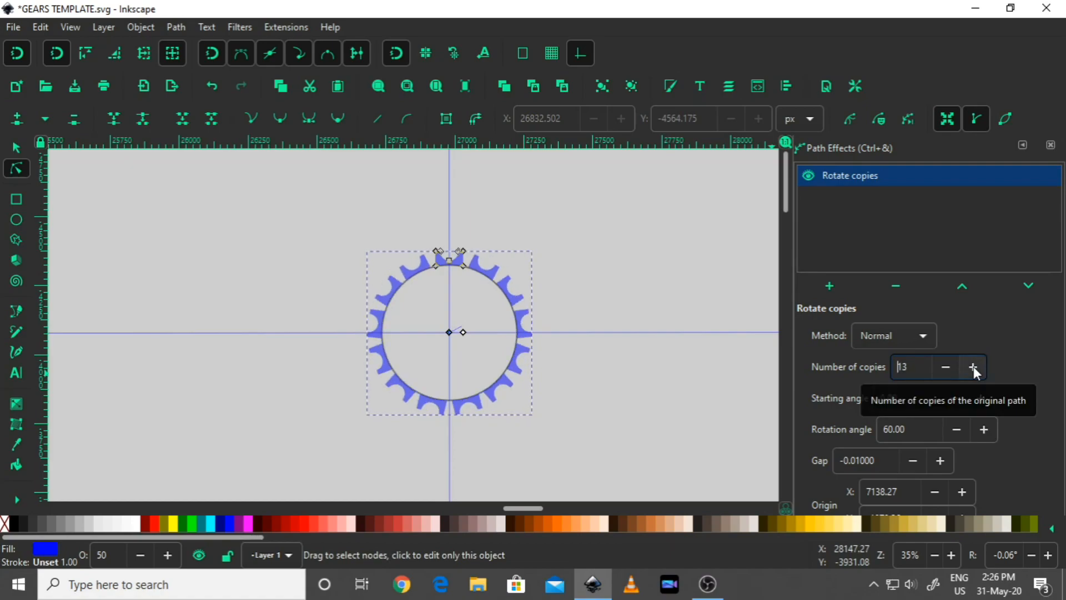
{"action": "left_click", "coordinate": [974, 367]}
{"action": "left_click", "coordinate": [974, 367]}
{"action": "left_click", "coordinate": [974, 367]}
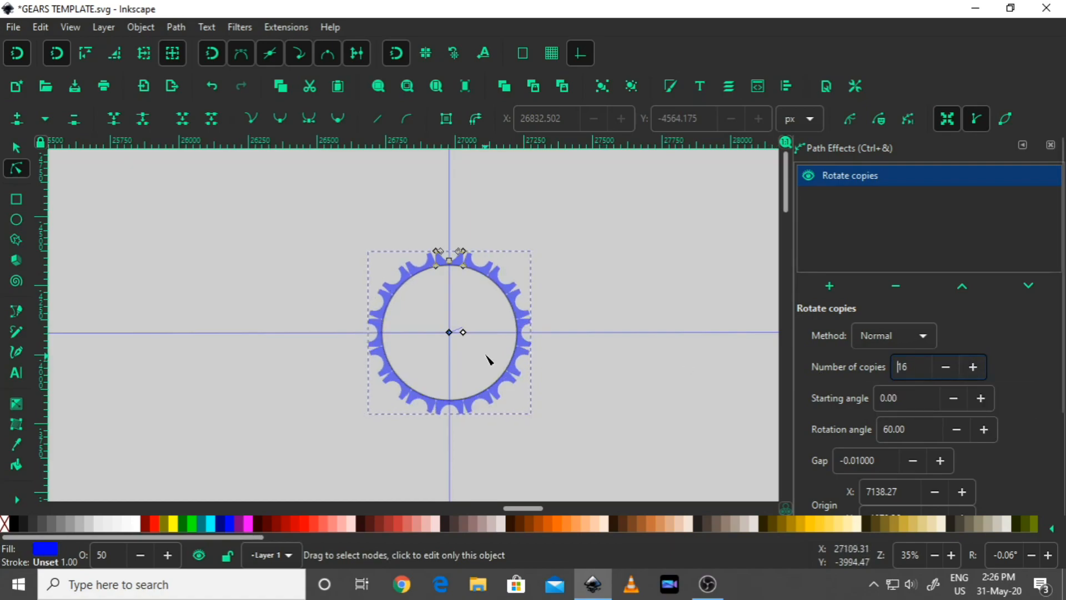
{"action": "scroll", "coordinate": [479, 281], "scroll_direction": "up", "scroll_amount": 2}
{"action": "scroll", "coordinate": [489, 282], "scroll_direction": "up", "scroll_amount": 2}
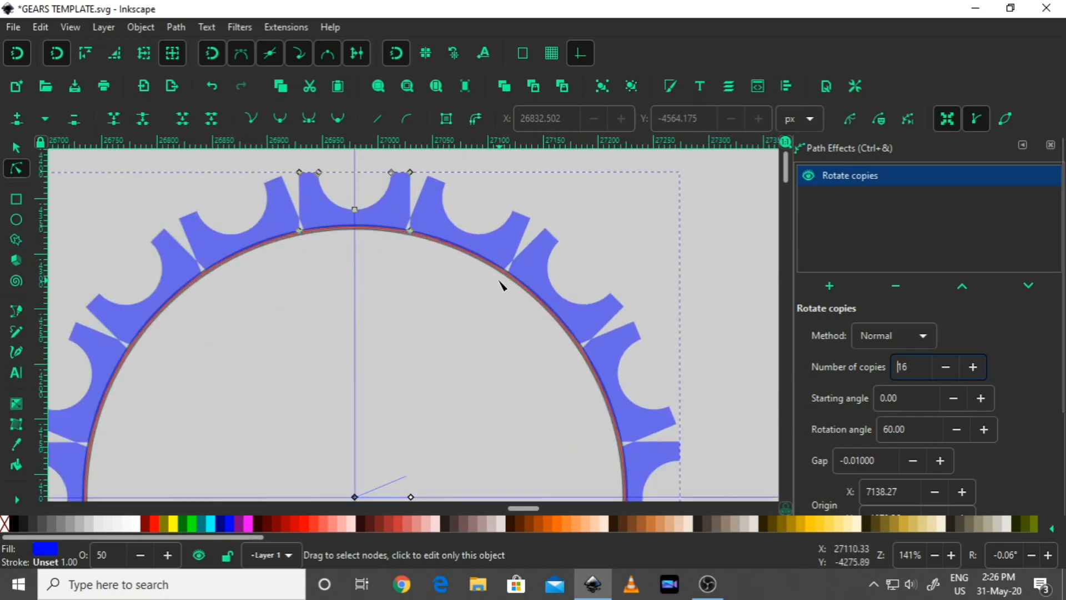
{"action": "scroll", "coordinate": [475, 298], "scroll_direction": "up", "scroll_amount": 2}
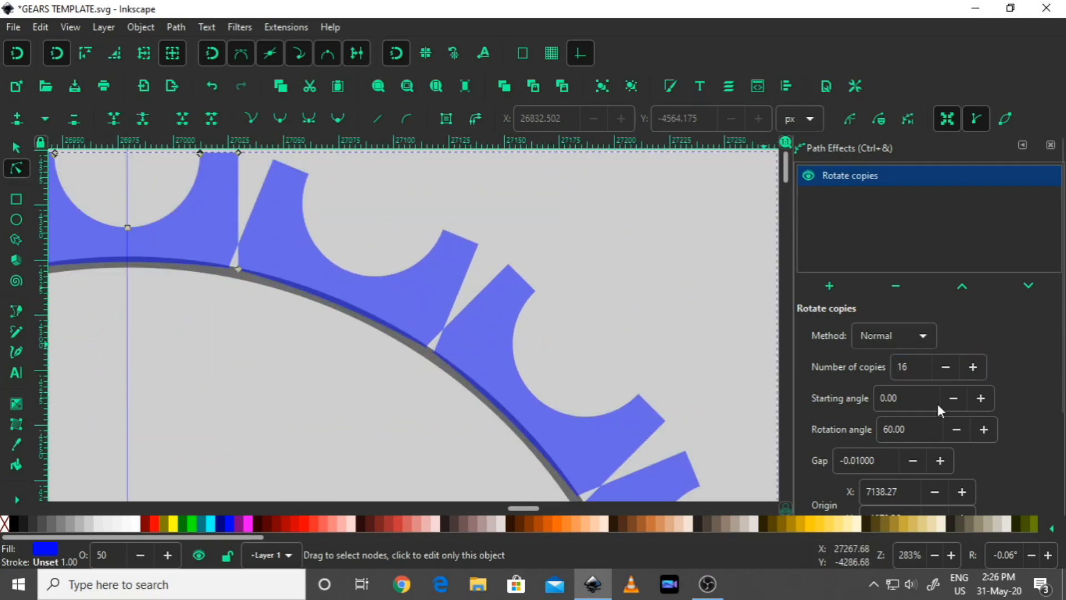
{"action": "left_click", "coordinate": [973, 367]}
{"action": "left_click", "coordinate": [973, 366]}
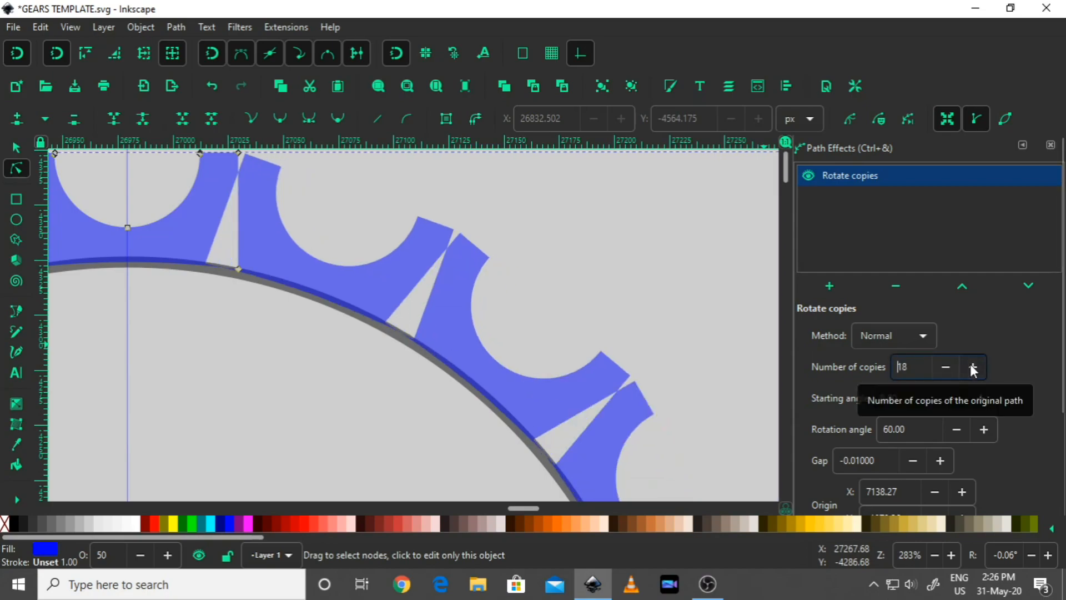
{"action": "left_click", "coordinate": [973, 366]}
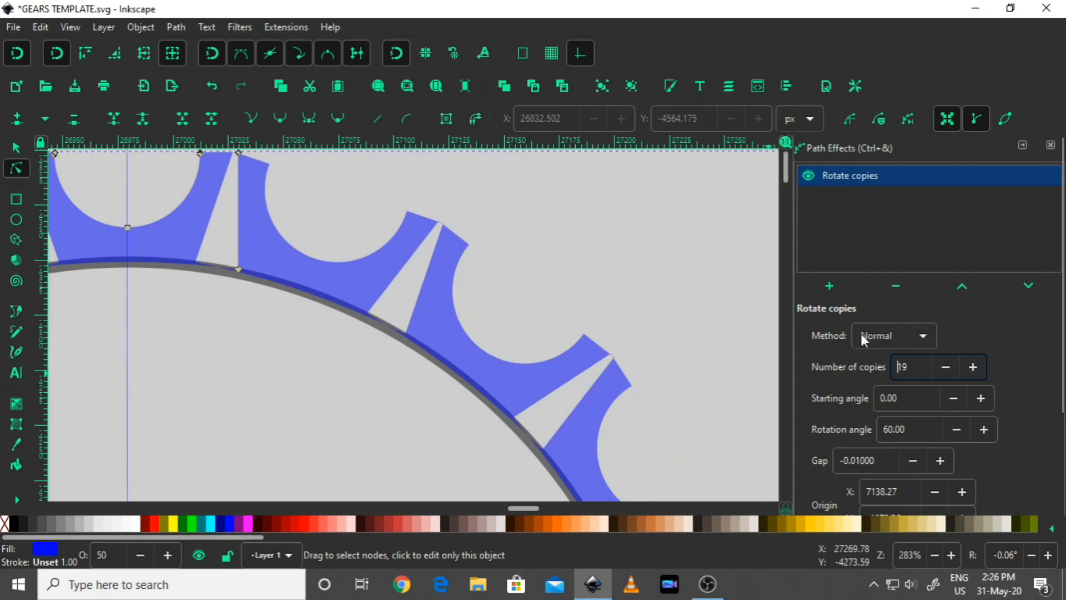
Set the Rotate copies method to Fuse paths and check how the overlapping teeth join.
{"action": "left_click", "coordinate": [911, 337]}
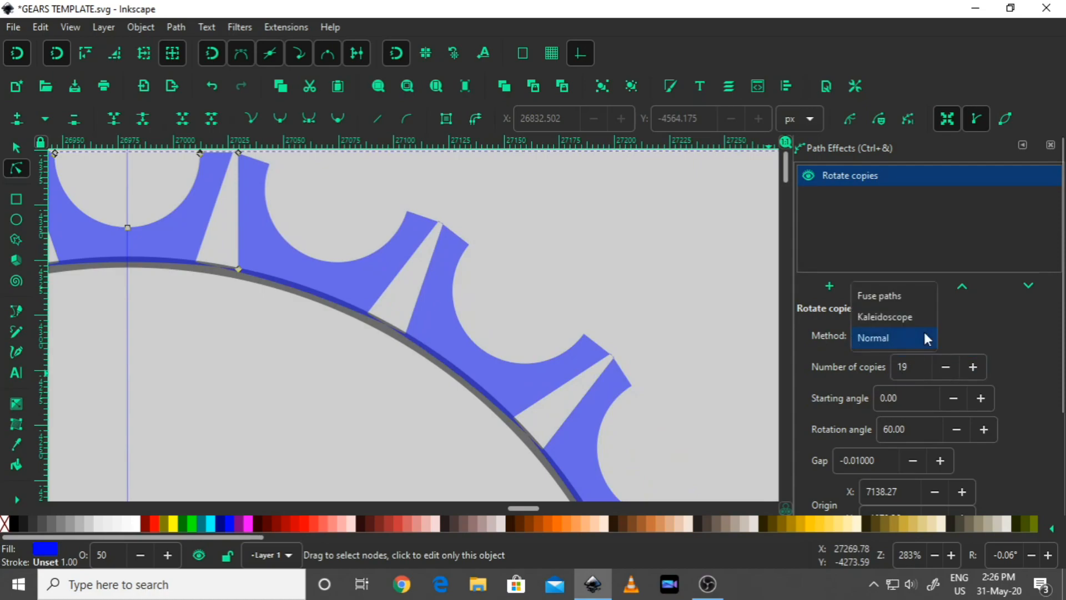
{"action": "left_click", "coordinate": [895, 296]}
{"action": "scroll", "coordinate": [437, 258], "scroll_direction": "down", "scroll_amount": 2}
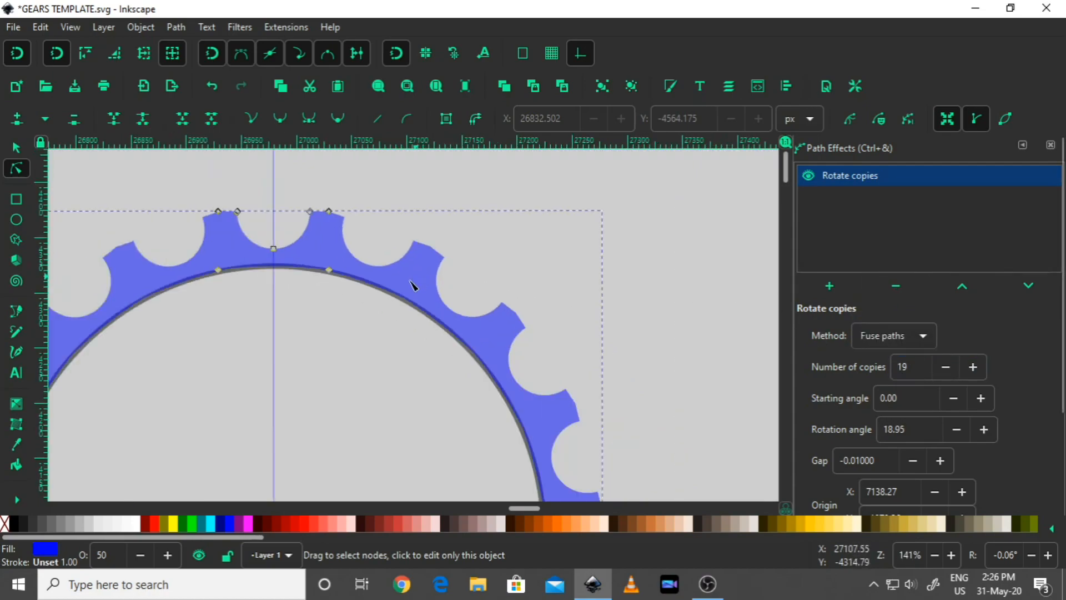
{"action": "scroll", "coordinate": [371, 324], "scroll_direction": "down", "scroll_amount": 1}
{"action": "scroll", "coordinate": [365, 328], "scroll_direction": "up", "scroll_amount": 2}
{"action": "scroll", "coordinate": [367, 326], "scroll_direction": "up", "scroll_amount": 1}
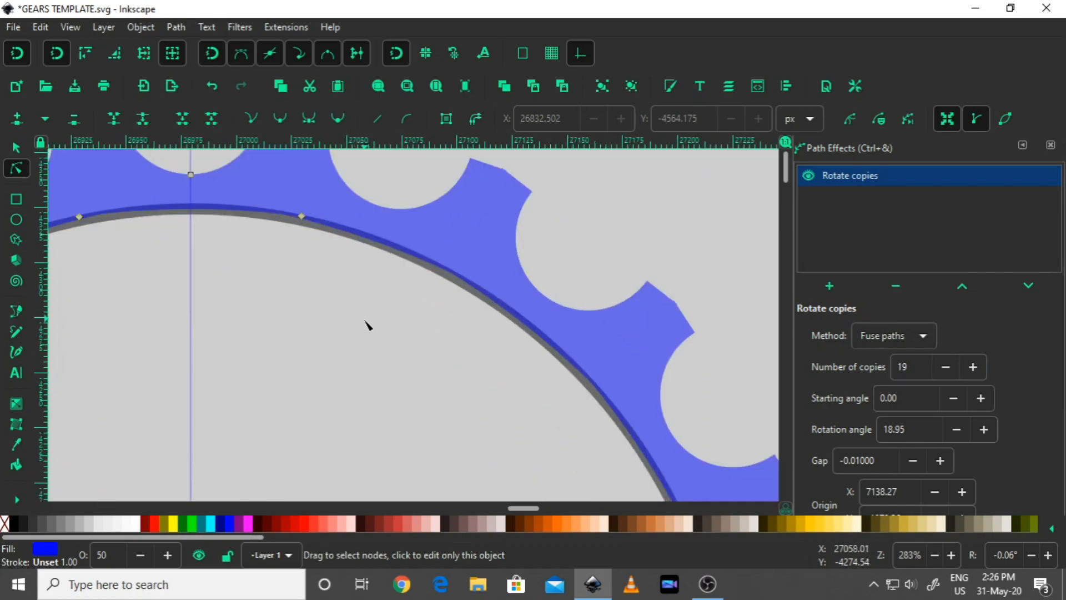
{"action": "scroll", "coordinate": [466, 397], "scroll_direction": "up", "scroll_amount": 1}
{"action": "scroll", "coordinate": [551, 307], "scroll_direction": "up", "scroll_amount": 1}
{"action": "scroll", "coordinate": [536, 281], "scroll_direction": "down", "scroll_amount": 4}
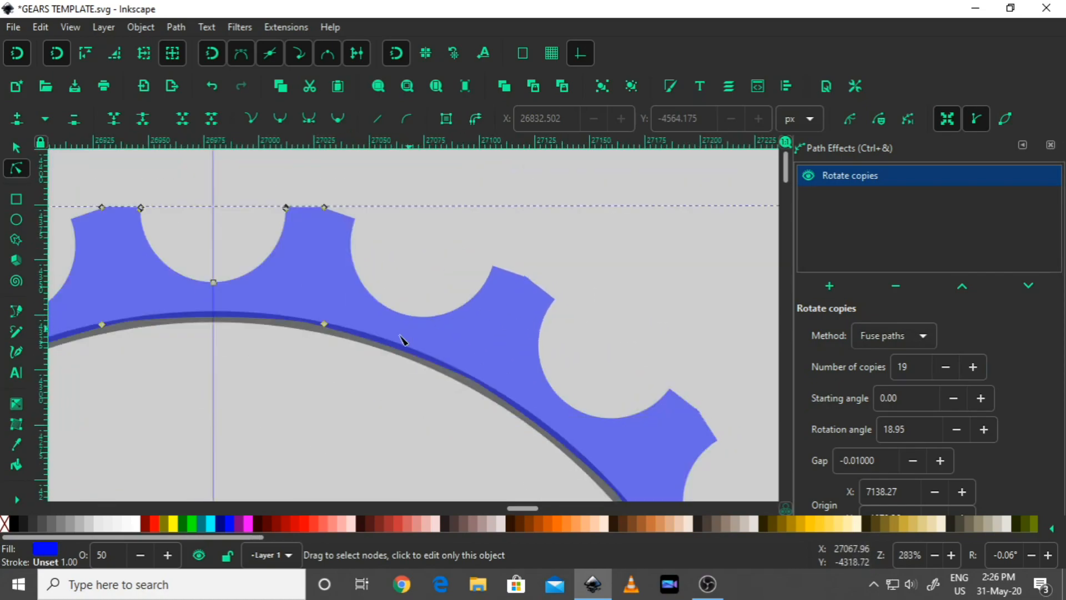
Move the original tooth's two outer top corner nodes down about 3 px so the fused tooth tips run in a straight line.
{"action": "scroll", "coordinate": [369, 357], "scroll_direction": "up", "scroll_amount": 1}
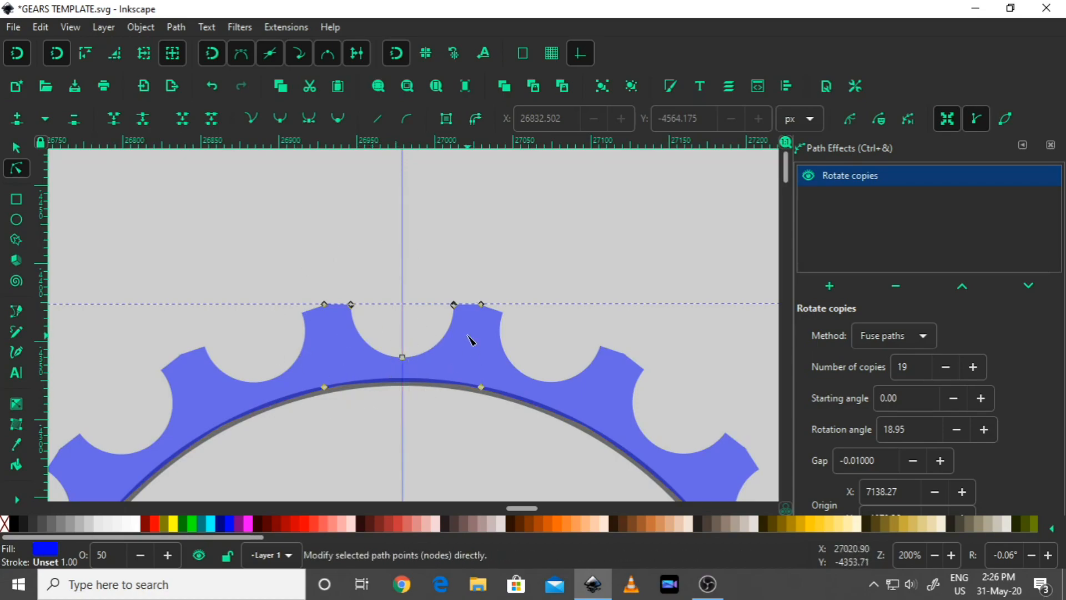
{"action": "scroll", "coordinate": [440, 312], "scroll_direction": "up", "scroll_amount": 2}
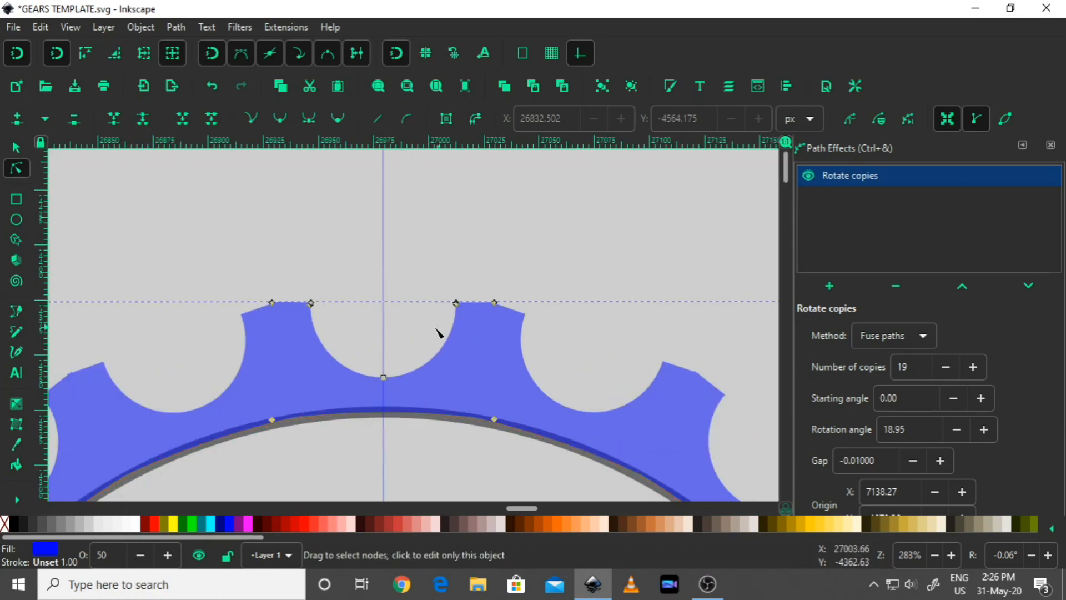
{"action": "scroll", "coordinate": [441, 331], "scroll_direction": "up", "scroll_amount": 2}
{"action": "scroll", "coordinate": [518, 326], "scroll_direction": "down", "scroll_amount": 1}
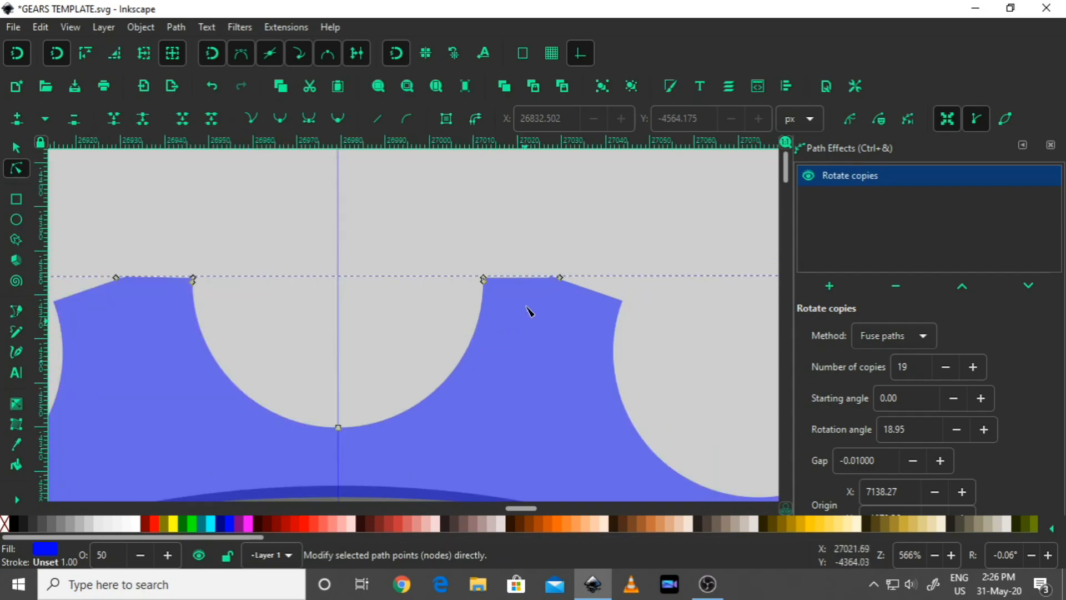
{"action": "scroll", "coordinate": [498, 325], "scroll_direction": "down", "scroll_amount": 1}
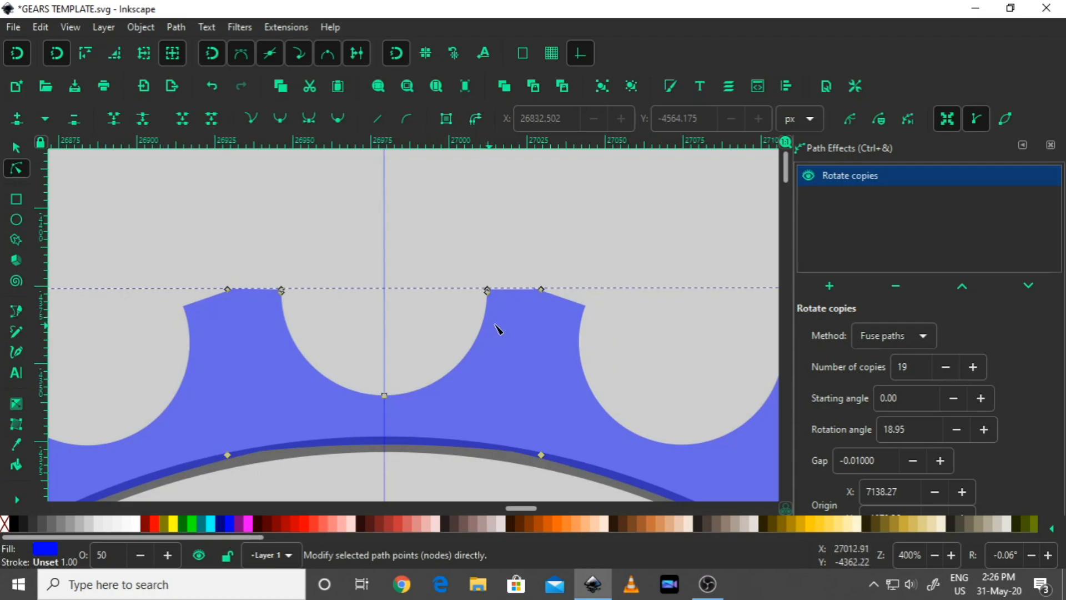
{"action": "scroll", "coordinate": [520, 316], "scroll_direction": "up", "scroll_amount": 1}
{"action": "scroll", "coordinate": [564, 290], "scroll_direction": "up", "scroll_amount": 1}
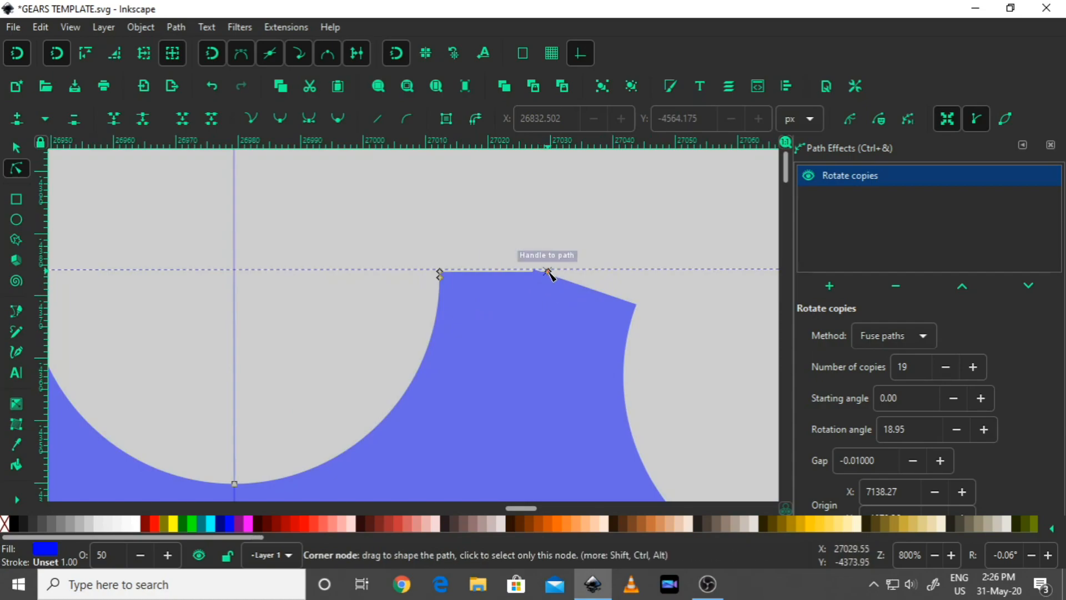
{"action": "left_click_drag", "start_coordinate": [549, 271], "coordinate": [546, 291]}
{"action": "scroll", "coordinate": [547, 291], "scroll_direction": "down", "scroll_amount": 2}
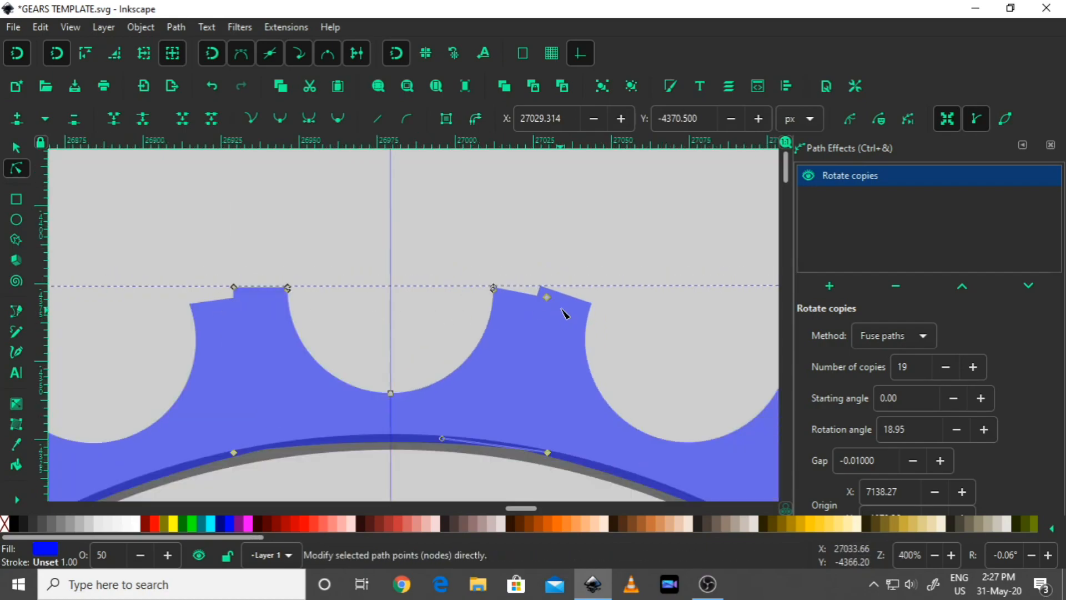
{"action": "left_click_drag", "start_coordinate": [548, 296], "coordinate": [549, 292]}
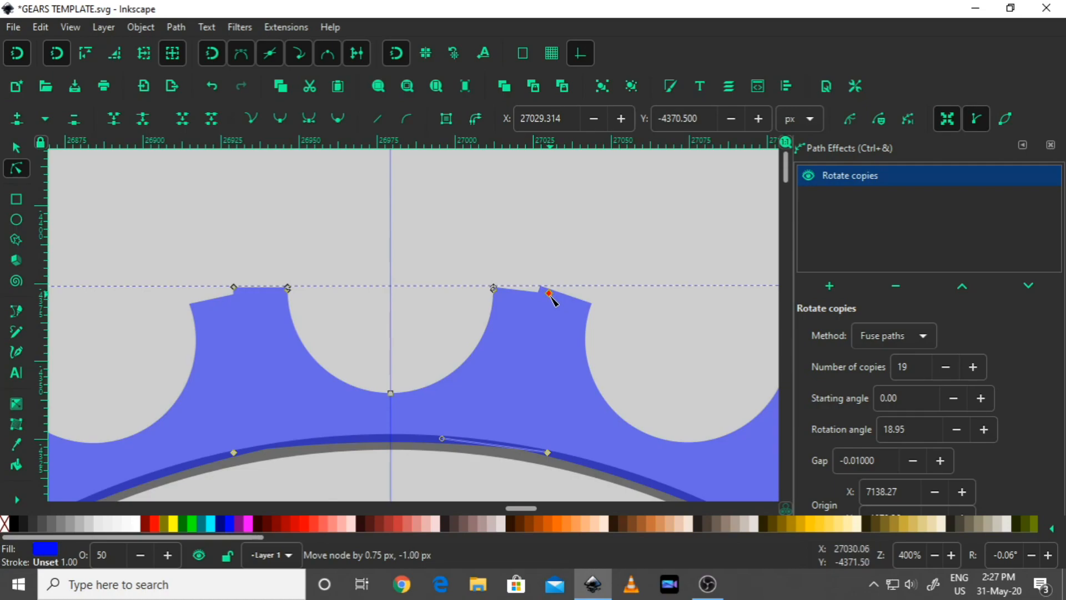
{"action": "left_click_drag", "start_coordinate": [549, 294], "coordinate": [553, 298]}
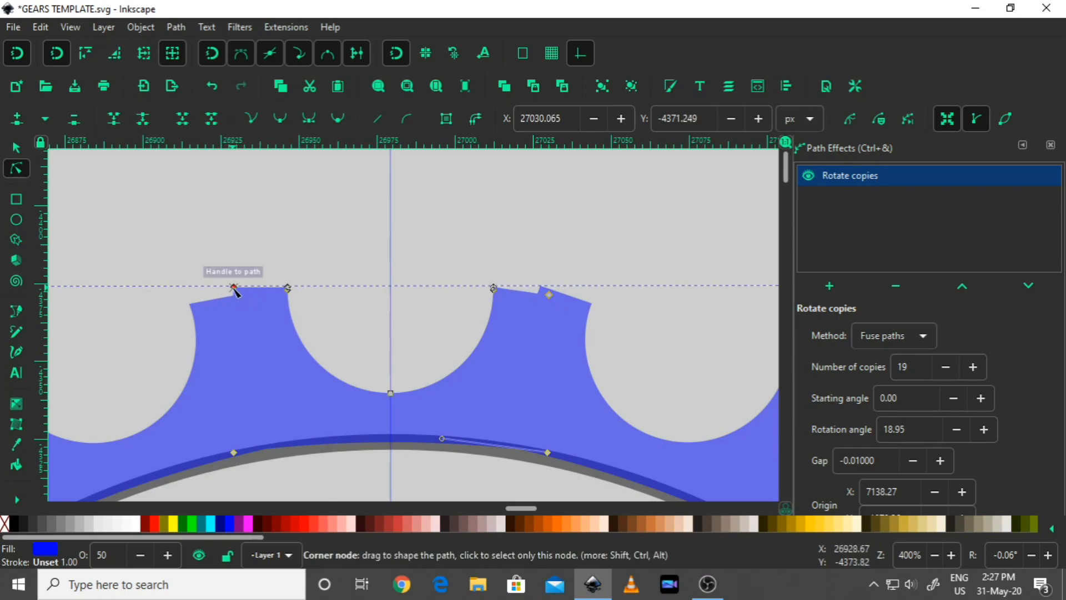
{"action": "left_click_drag", "start_coordinate": [234, 287], "coordinate": [236, 298]}
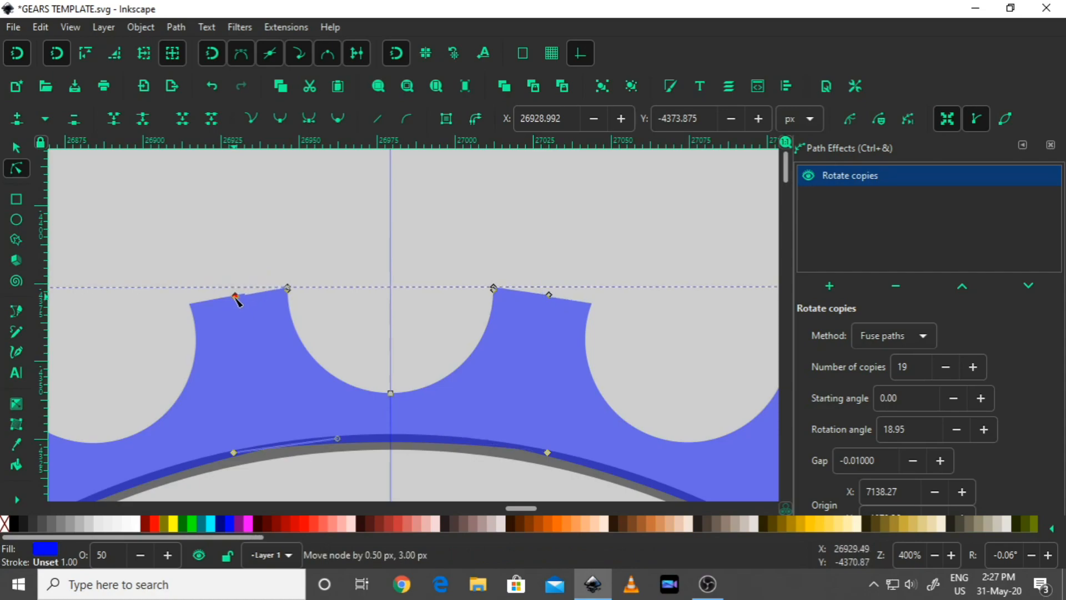
{"action": "left_click_drag", "start_coordinate": [237, 298], "coordinate": [236, 298]}
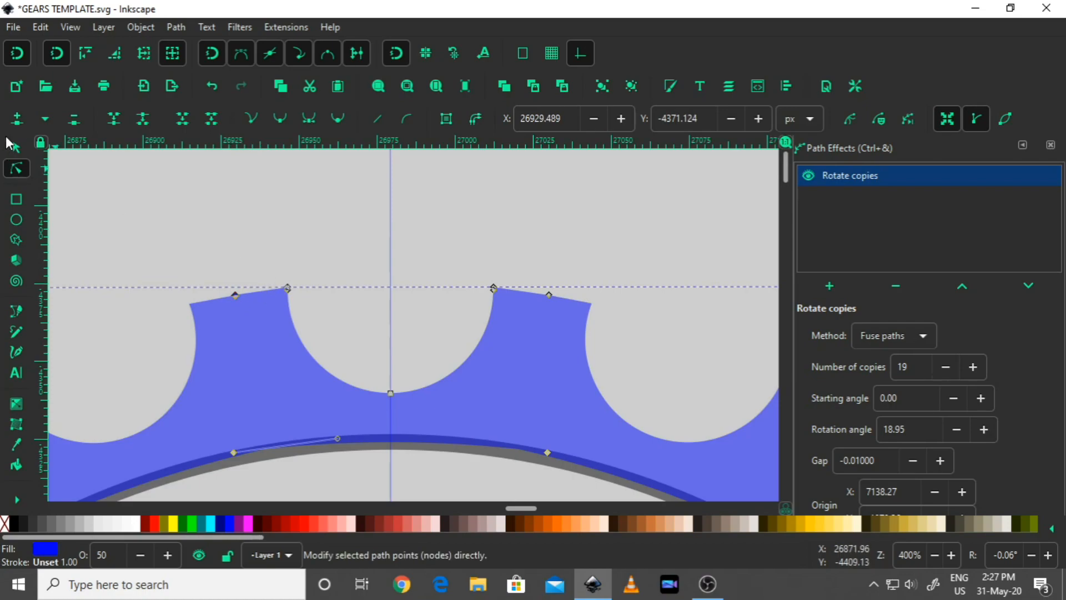
Examine the fused tooth tips up close and the overall shape of the complete toothed ring.
{"action": "left_click", "coordinate": [12, 146]}
{"action": "scroll", "coordinate": [355, 325], "scroll_direction": "down", "scroll_amount": 3}
{"action": "scroll", "coordinate": [323, 317], "scroll_direction": "up", "scroll_amount": 6}
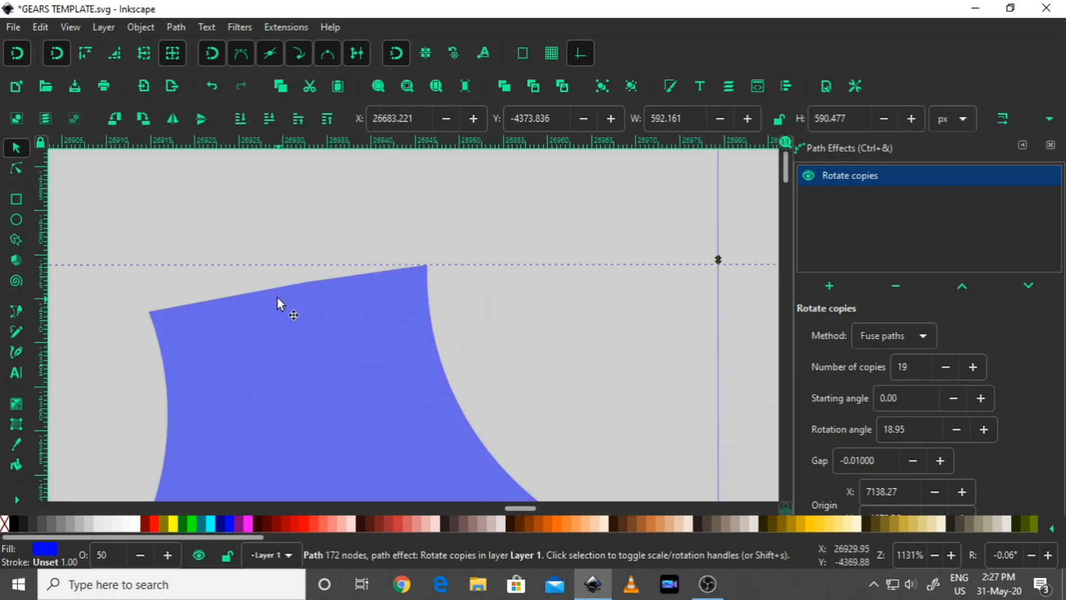
{"action": "scroll", "coordinate": [321, 295], "scroll_direction": "down", "scroll_amount": 7}
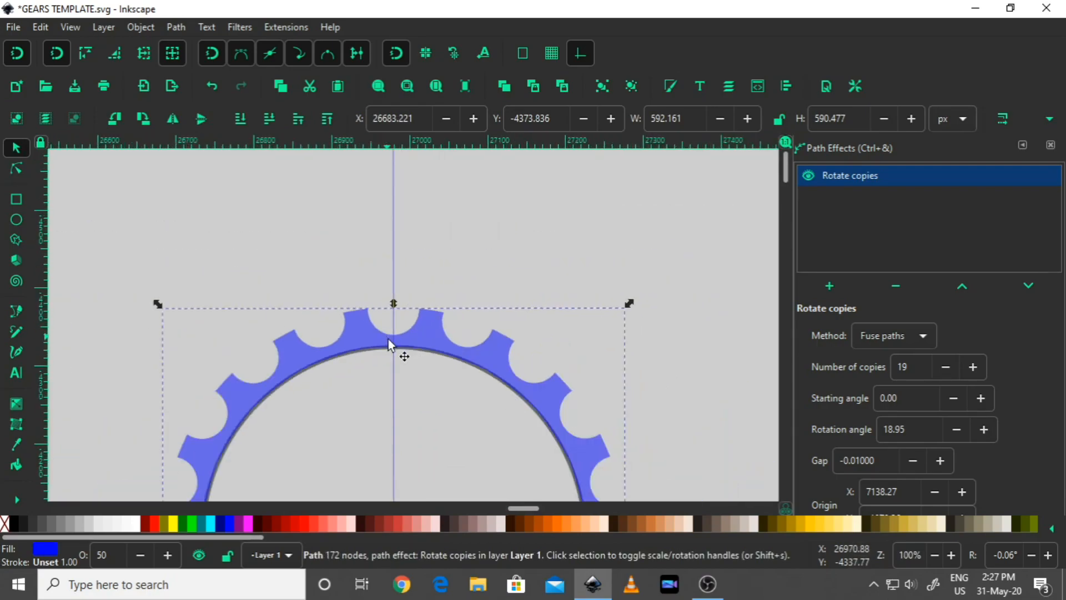
{"action": "scroll", "coordinate": [389, 340], "scroll_direction": "down", "scroll_amount": 2}
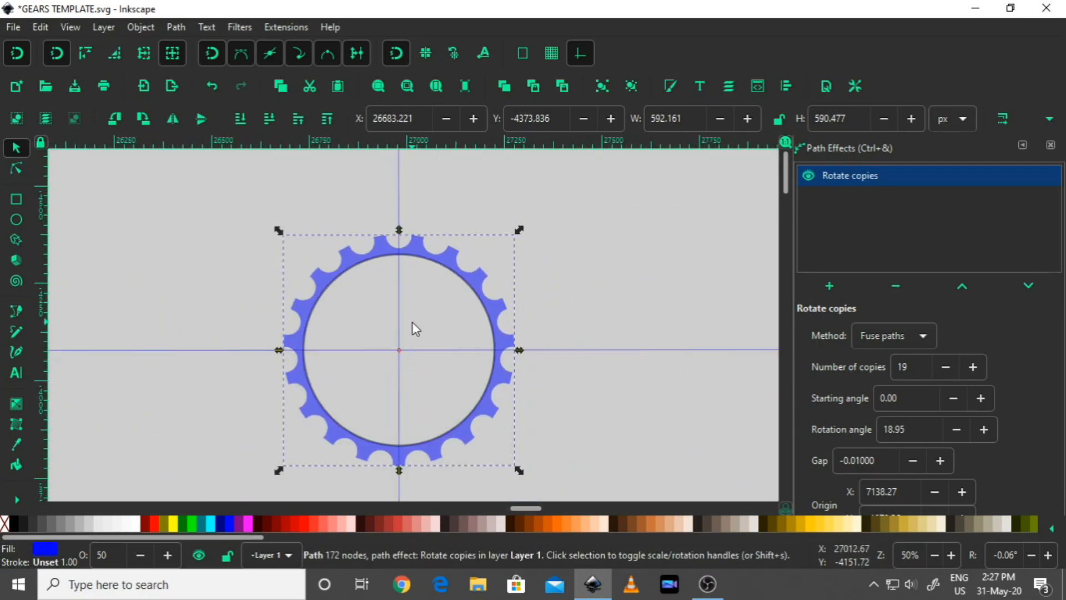
{"action": "left_click", "coordinate": [69, 197]}
{"action": "scroll", "coordinate": [441, 288], "scroll_direction": "down", "scroll_amount": 2}
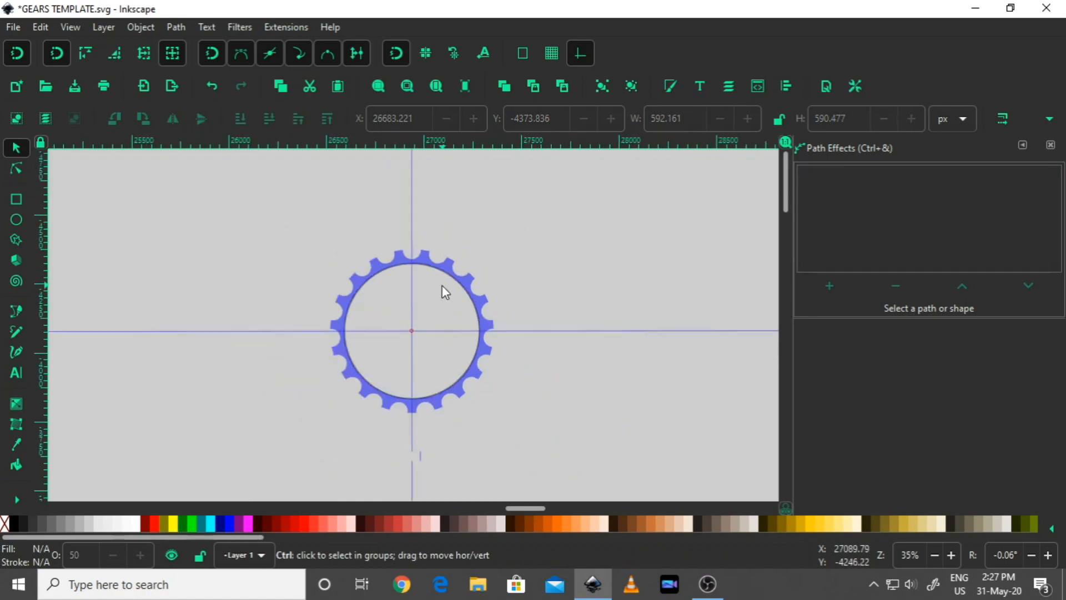
Set the stroke width of the large circle inside the toothed ring to 20 px.
{"action": "scroll", "coordinate": [437, 286], "scroll_direction": "up", "scroll_amount": 2}
{"action": "scroll", "coordinate": [437, 285], "scroll_direction": "up", "scroll_amount": 4}
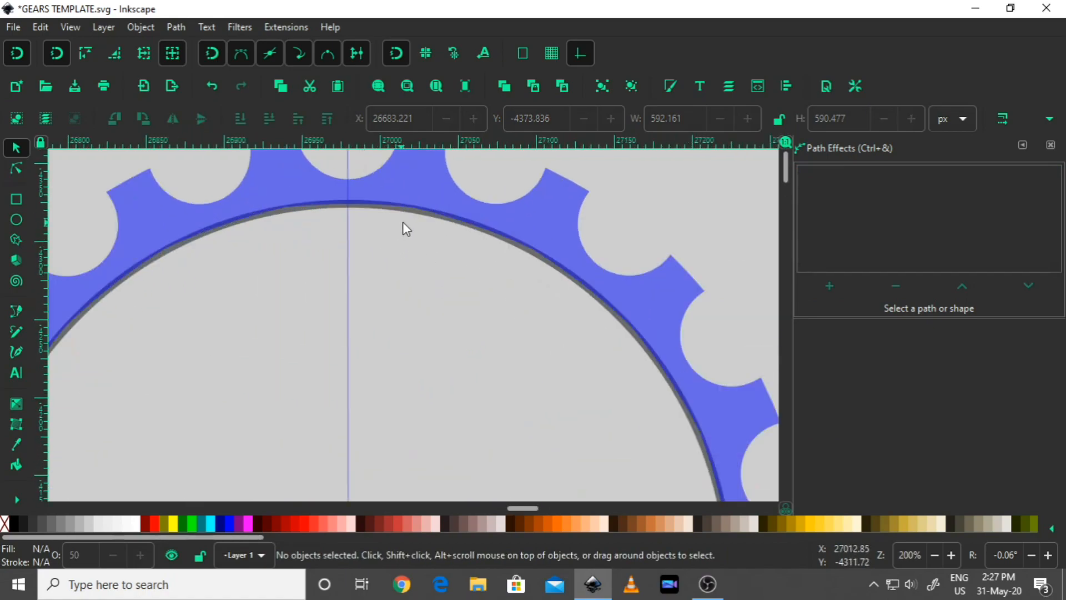
{"action": "left_click", "coordinate": [421, 212]}
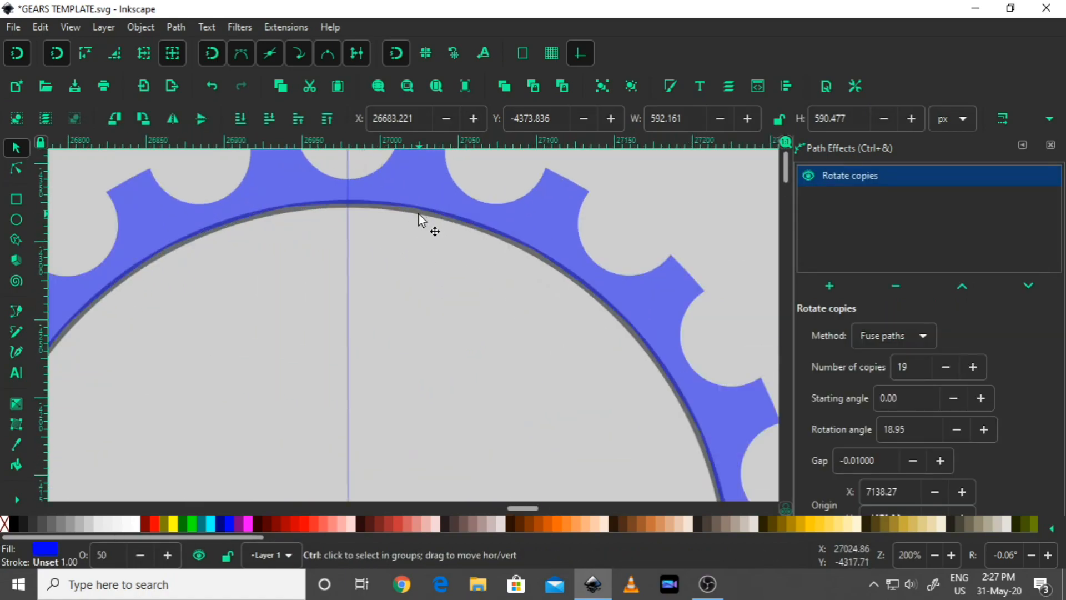
{"action": "scroll", "coordinate": [421, 214], "scroll_direction": "up", "scroll_amount": 2}
{"action": "left_click", "coordinate": [422, 210]}
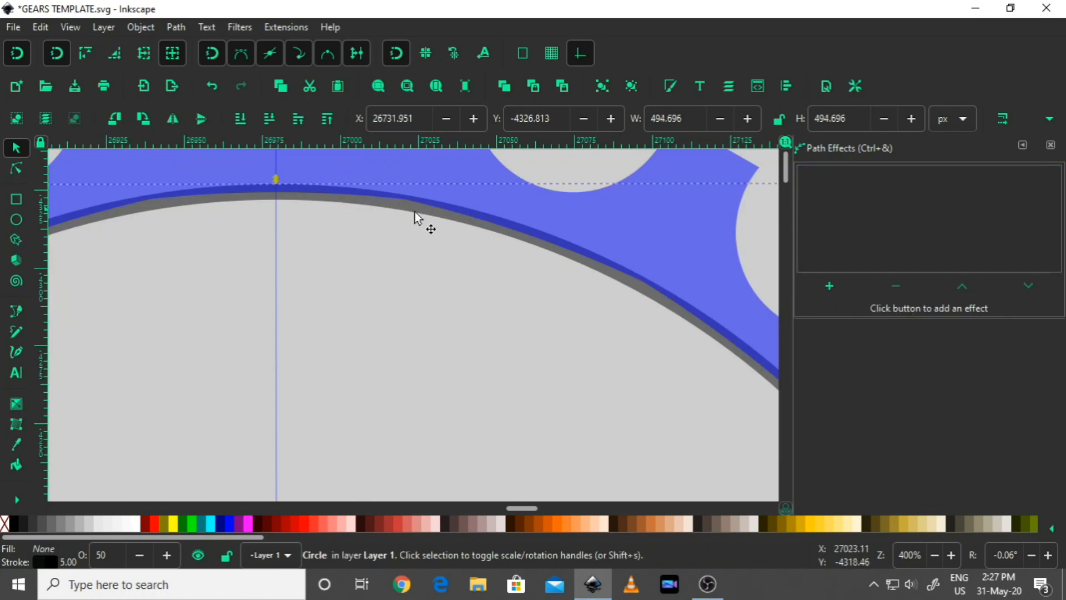
{"action": "scroll", "coordinate": [436, 256], "scroll_direction": "down", "scroll_amount": 4}
{"action": "scroll", "coordinate": [447, 250], "scroll_direction": "down", "scroll_amount": 1}
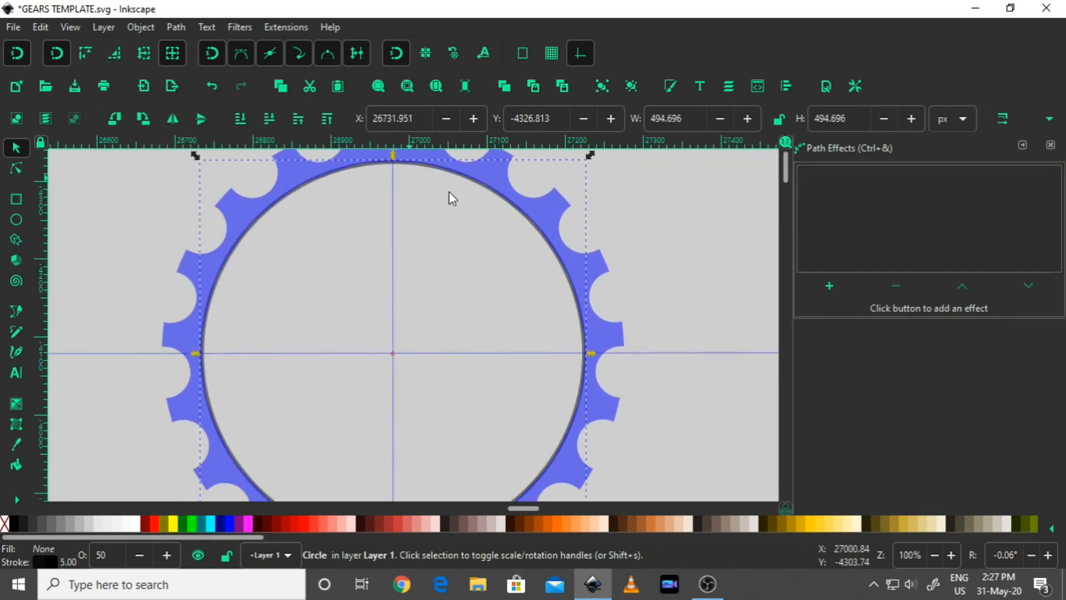
{"action": "scroll", "coordinate": [405, 304], "scroll_direction": "down", "scroll_amount": 1}
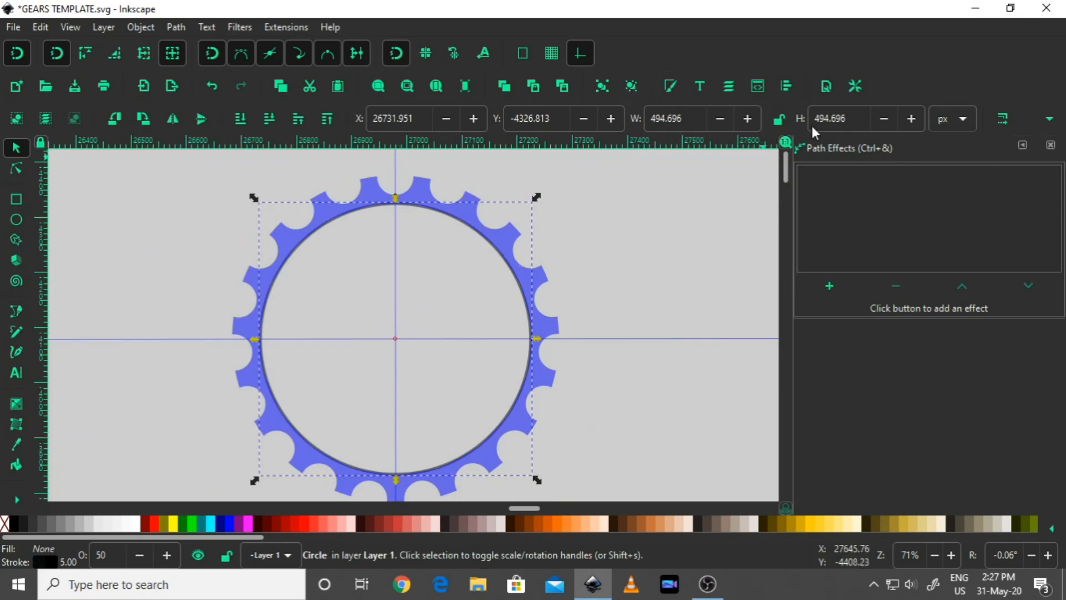
{"action": "left_click", "coordinate": [672, 91]}
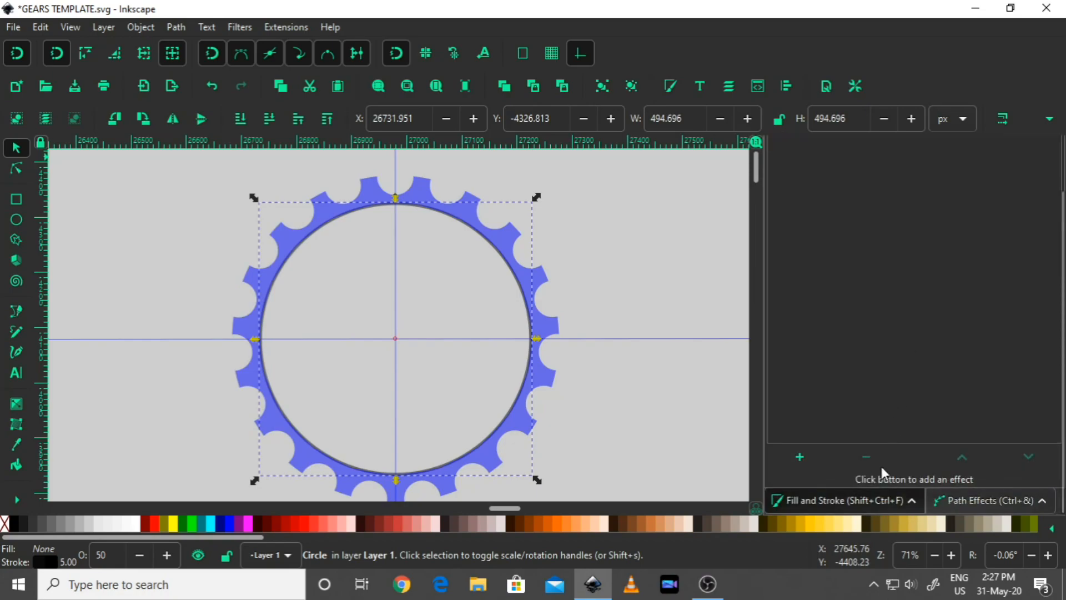
{"action": "left_click", "coordinate": [839, 500]}
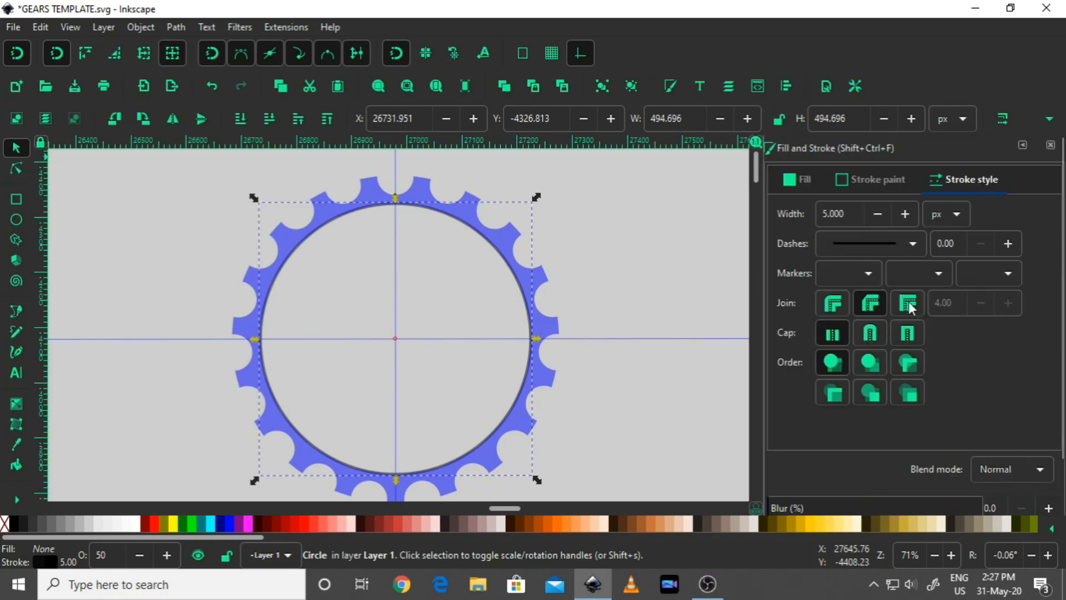
{"action": "left_click", "coordinate": [854, 216]}
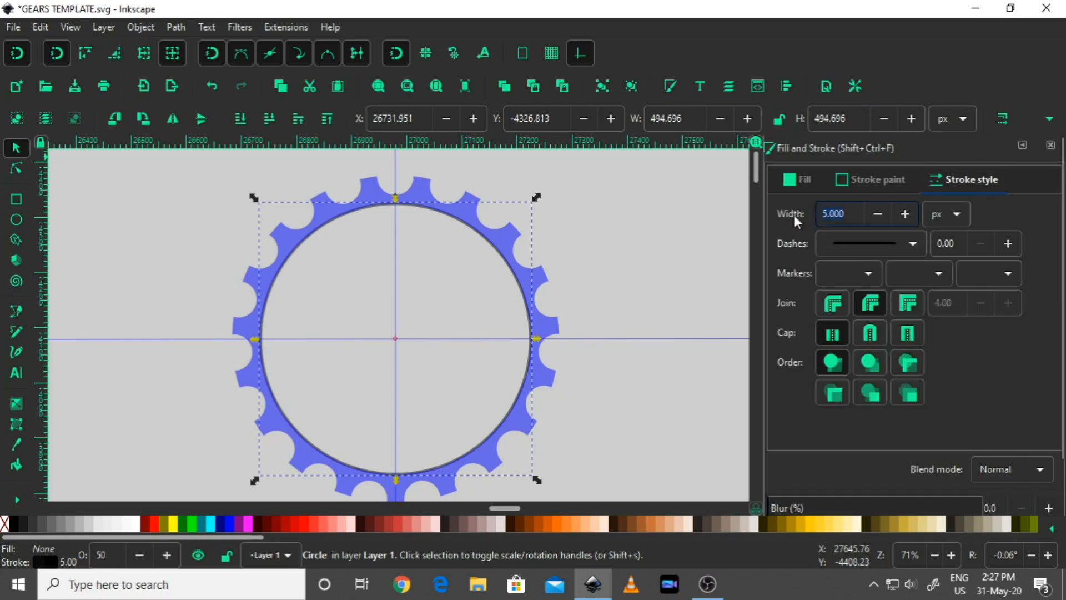
{"action": "type", "text": "20"}
{"action": "key", "text": "Return"}
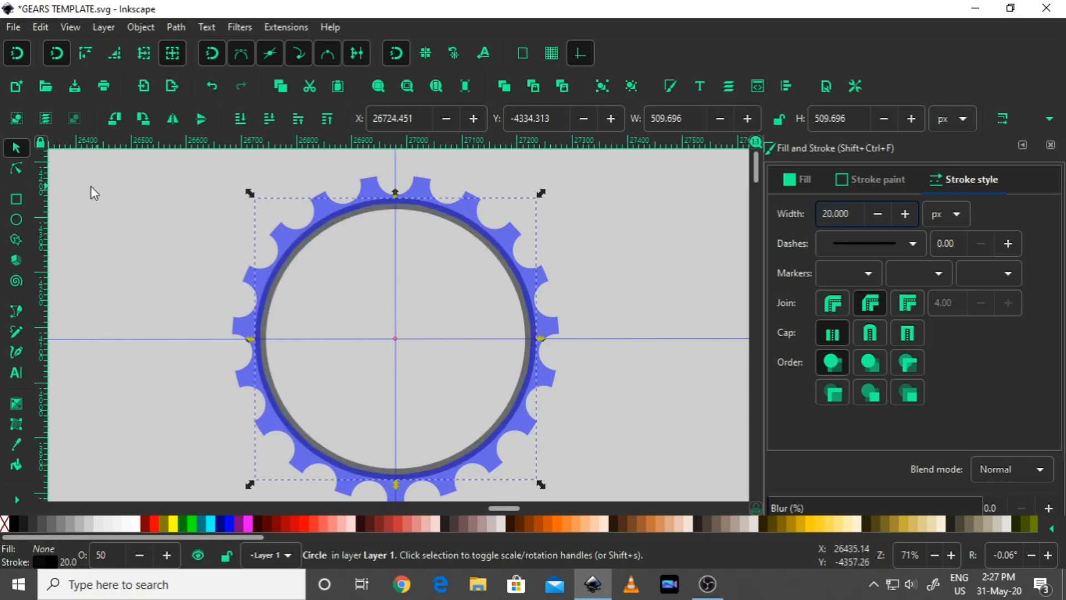
Try to convert the toothed ring to a plain path with Object to Path.
{"action": "left_click", "coordinate": [416, 190]}
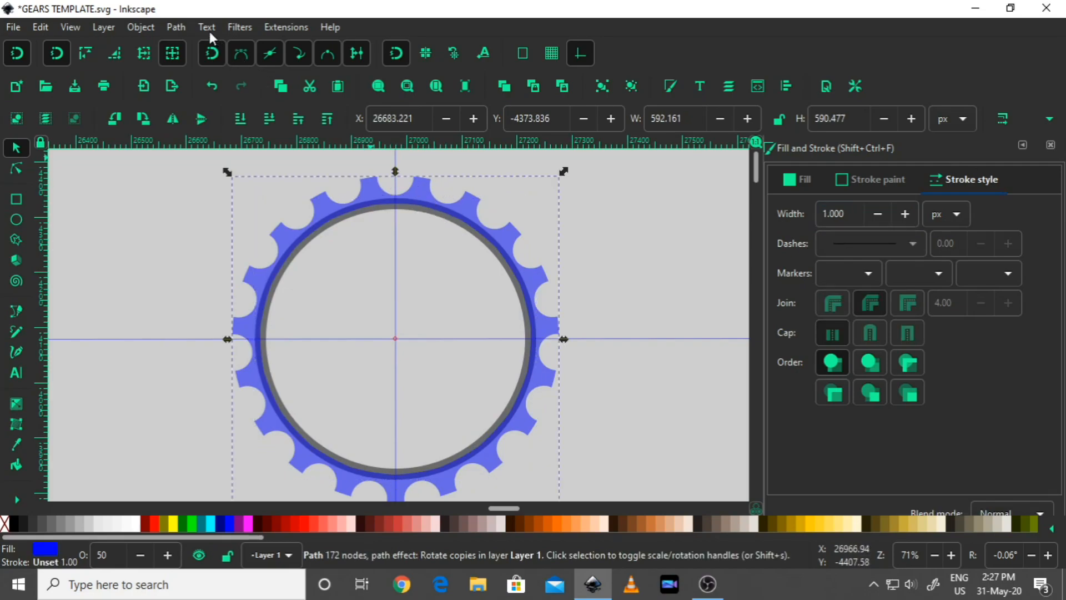
{"action": "left_click", "coordinate": [170, 27]}
{"action": "left_click", "coordinate": [205, 47]}
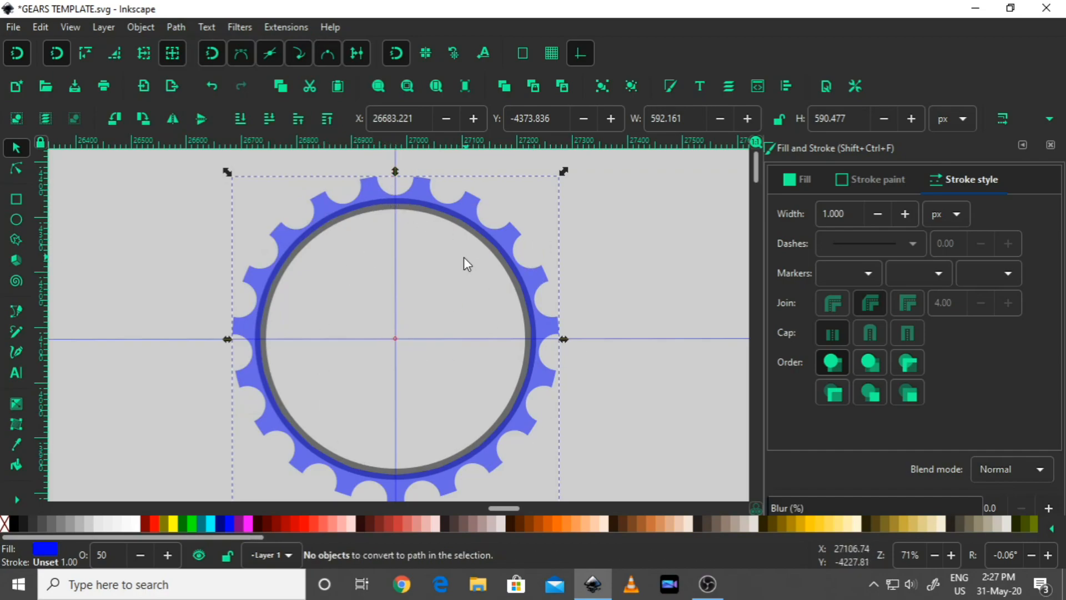
Convert the large circle's thick stroke into a path with Stroke to Path.
{"action": "left_click", "coordinate": [418, 218]}
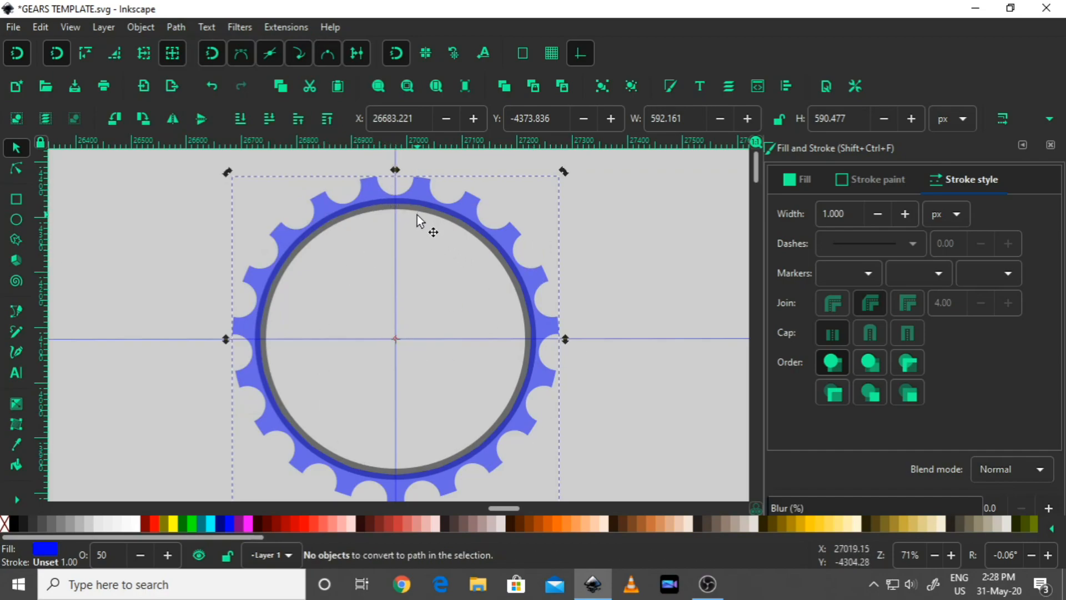
{"action": "left_click", "coordinate": [418, 214]}
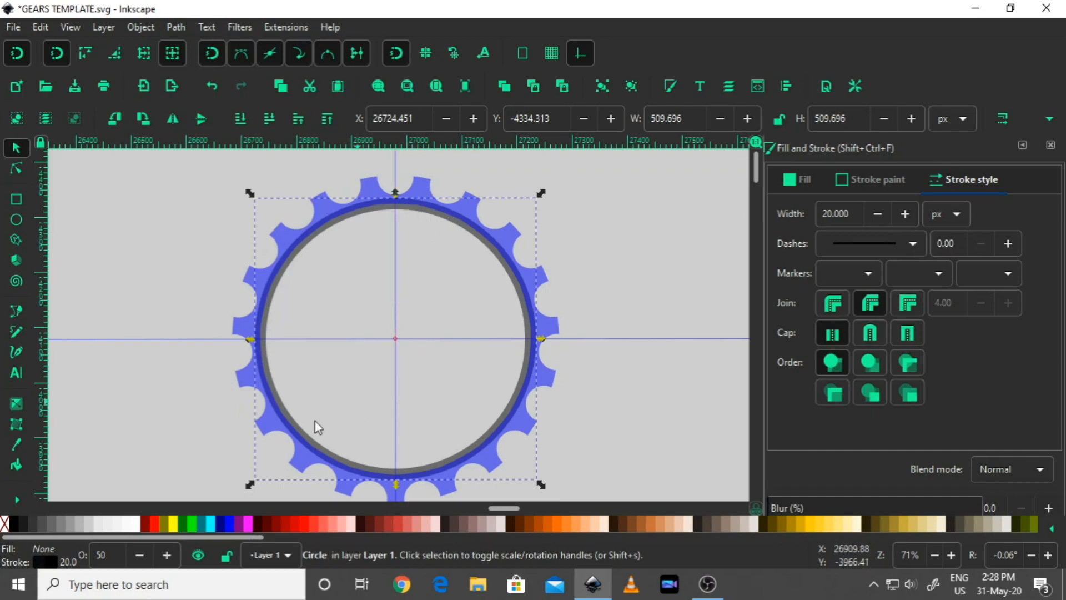
{"action": "left_click", "coordinate": [175, 27]}
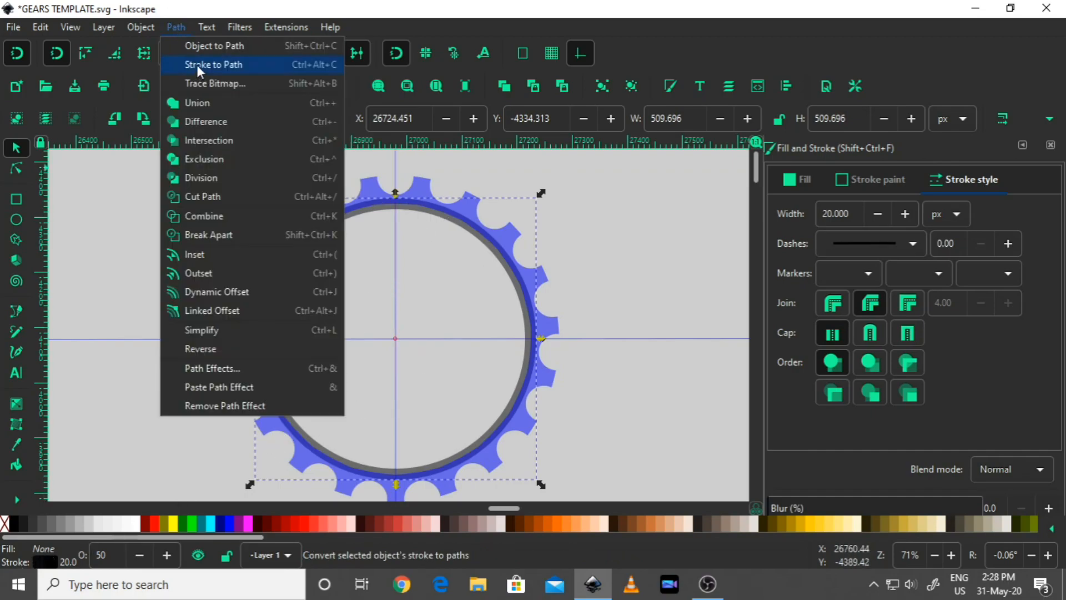
{"action": "left_click", "coordinate": [198, 65]}
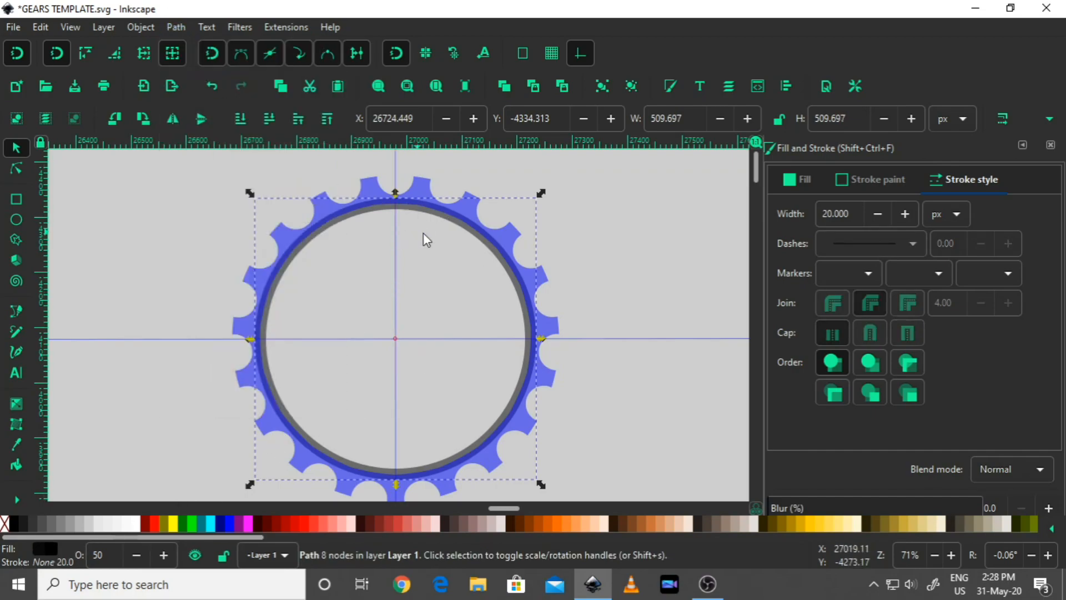
Unite the toothed ring and the converted circle into a single gear path with Union and check the merged shape.
{"action": "left_click", "coordinate": [422, 184], "text": "shift"}
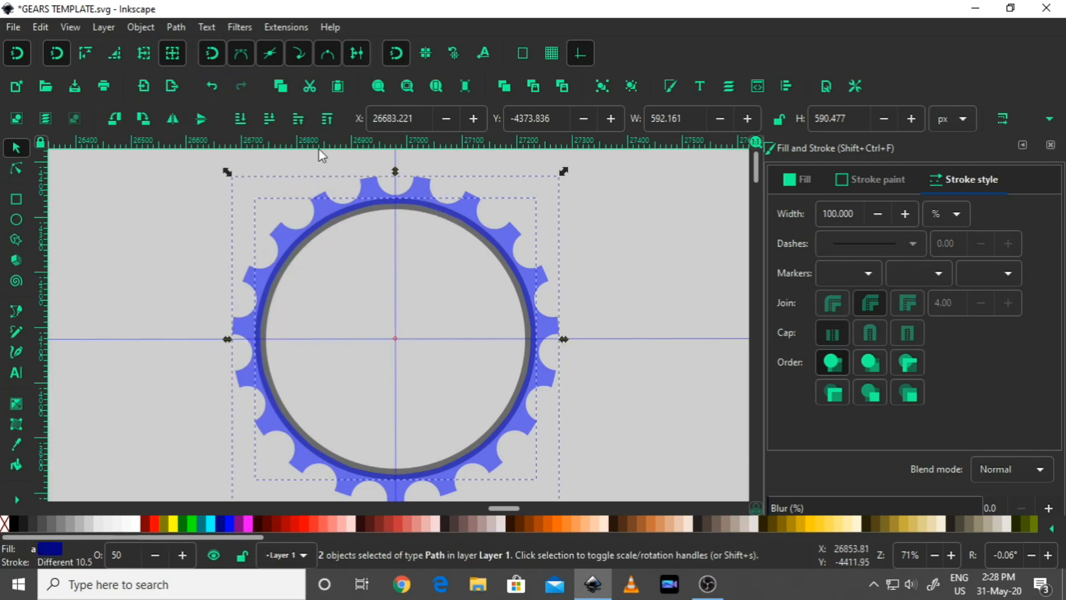
{"action": "left_click", "coordinate": [176, 27]}
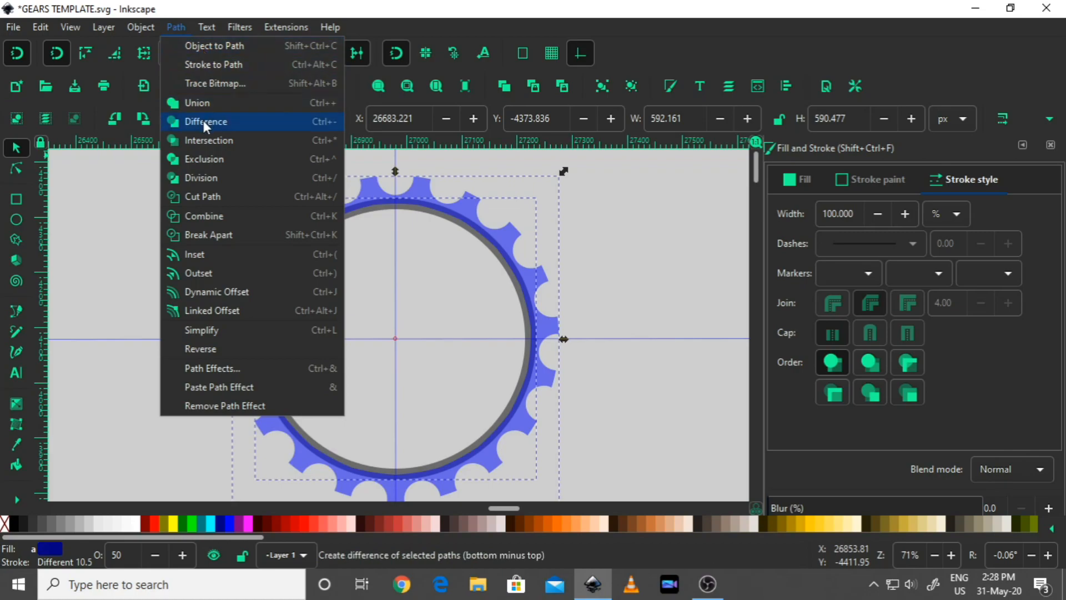
{"action": "left_click", "coordinate": [202, 102]}
{"action": "scroll", "coordinate": [373, 254], "scroll_direction": "down", "scroll_amount": 2}
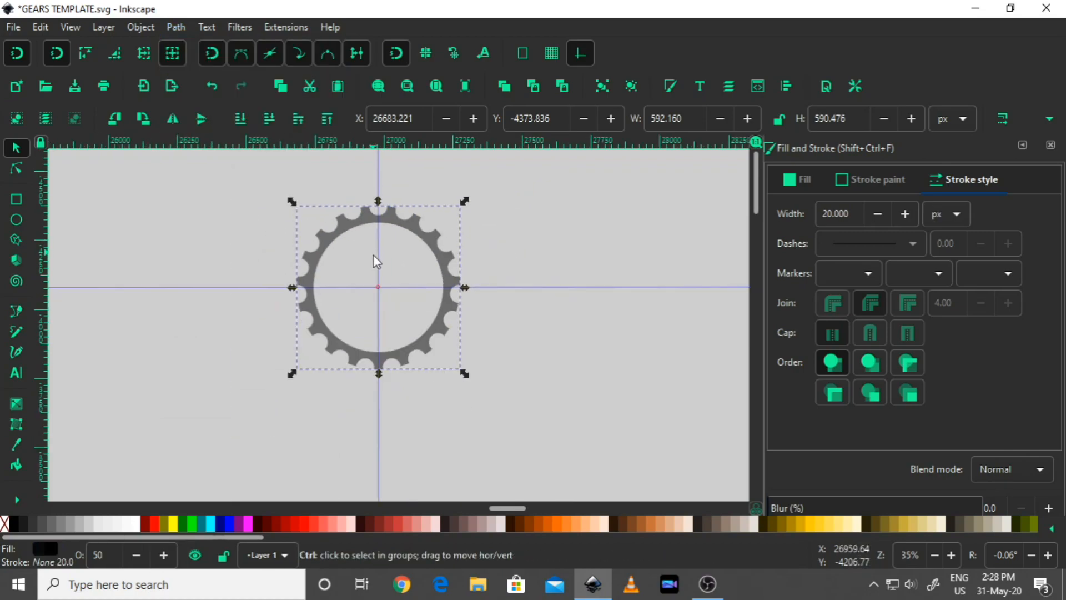
{"action": "scroll", "coordinate": [339, 270], "scroll_direction": "down", "scroll_amount": 1}
{"action": "scroll", "coordinate": [333, 271], "scroll_direction": "up", "scroll_amount": 2}
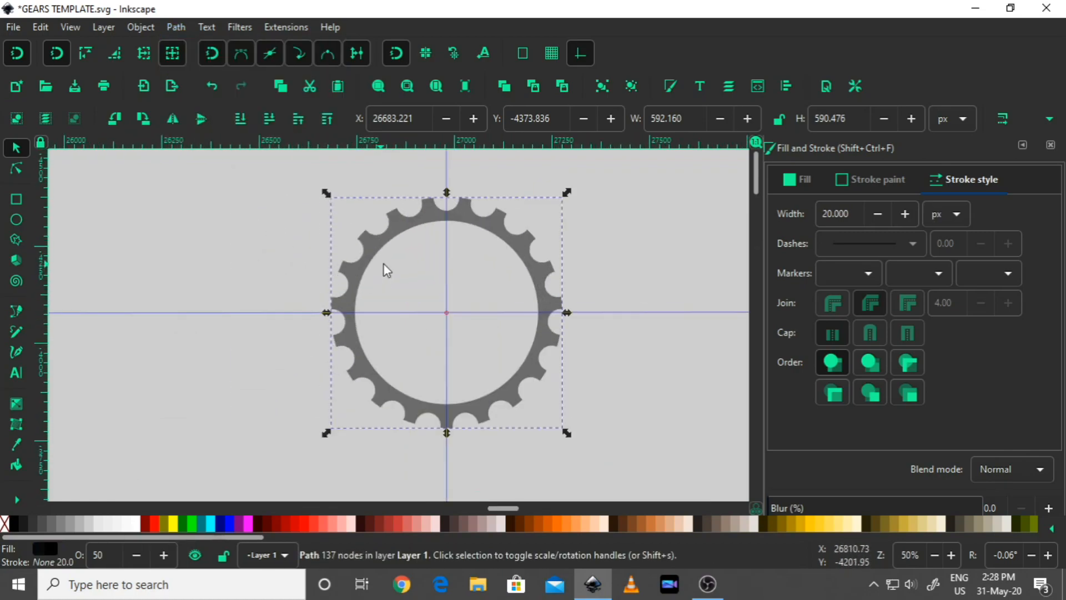
{"action": "scroll", "coordinate": [432, 253], "scroll_direction": "down", "scroll_amount": 1}
{"action": "scroll", "coordinate": [391, 252], "scroll_direction": "right", "scroll_amount": 1}
{"action": "scroll", "coordinate": [389, 244], "scroll_direction": "up", "scroll_amount": 2}
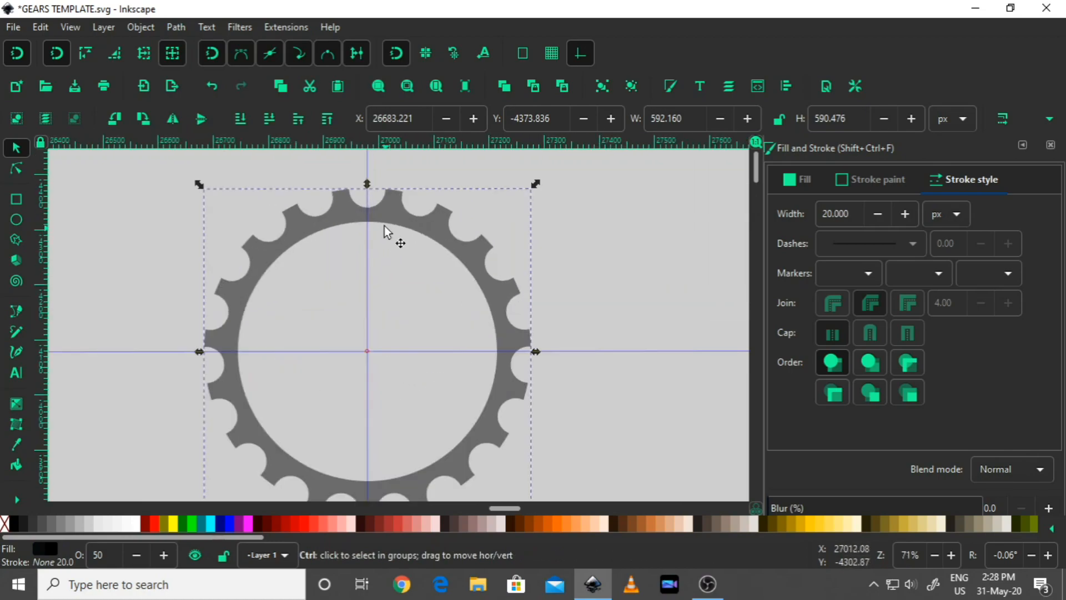
{"action": "scroll", "coordinate": [350, 203], "scroll_direction": "down", "scroll_amount": 2}
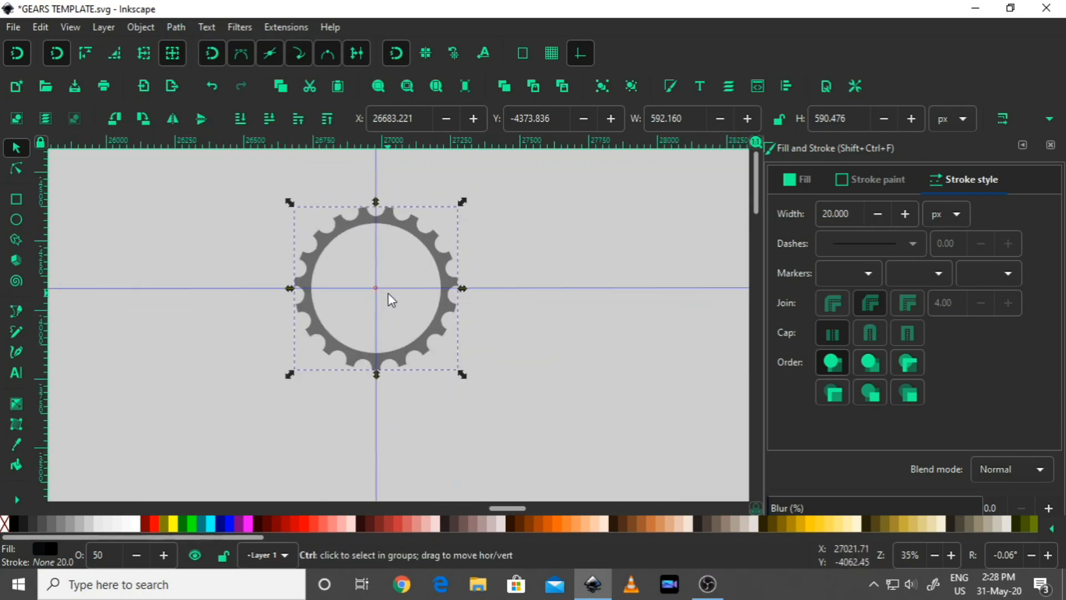
Move the finished gear off the guide intersection to the empty canvas above and to the right of the clock artwork.
{"action": "scroll", "coordinate": [390, 297], "scroll_direction": "down", "scroll_amount": 1}
{"action": "left_click_drag", "start_coordinate": [409, 339], "coordinate": [527, 404]}
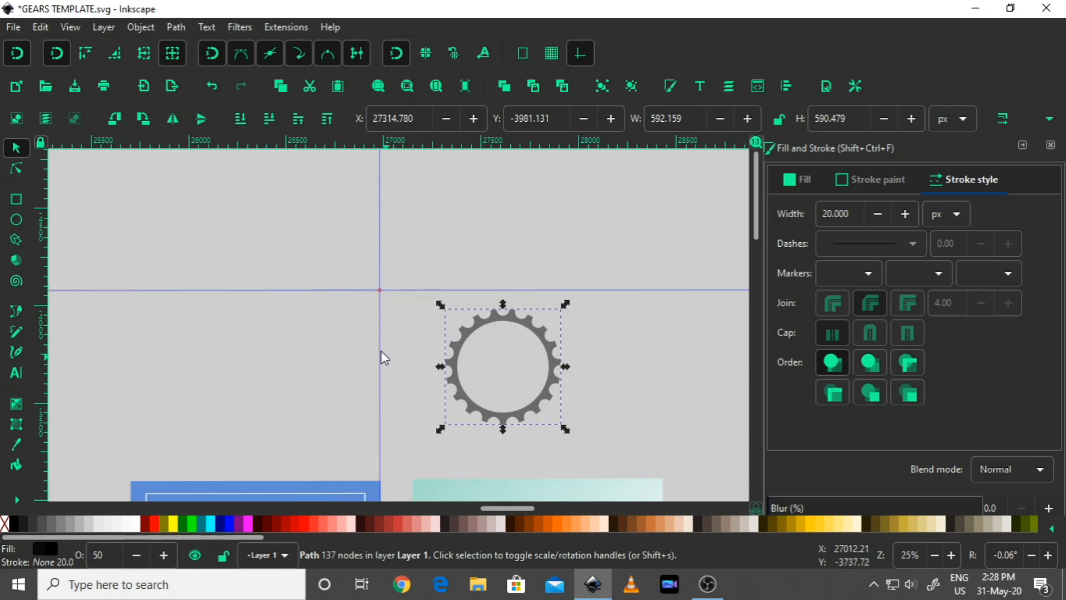
{"action": "scroll", "coordinate": [344, 328], "scroll_direction": "down", "scroll_amount": 2}
{"action": "scroll", "coordinate": [322, 306], "scroll_direction": "right", "scroll_amount": 2}
{"action": "scroll", "coordinate": [333, 294], "scroll_direction": "down", "scroll_amount": 2}
{"action": "scroll", "coordinate": [345, 286], "scroll_direction": "left", "scroll_amount": 2}
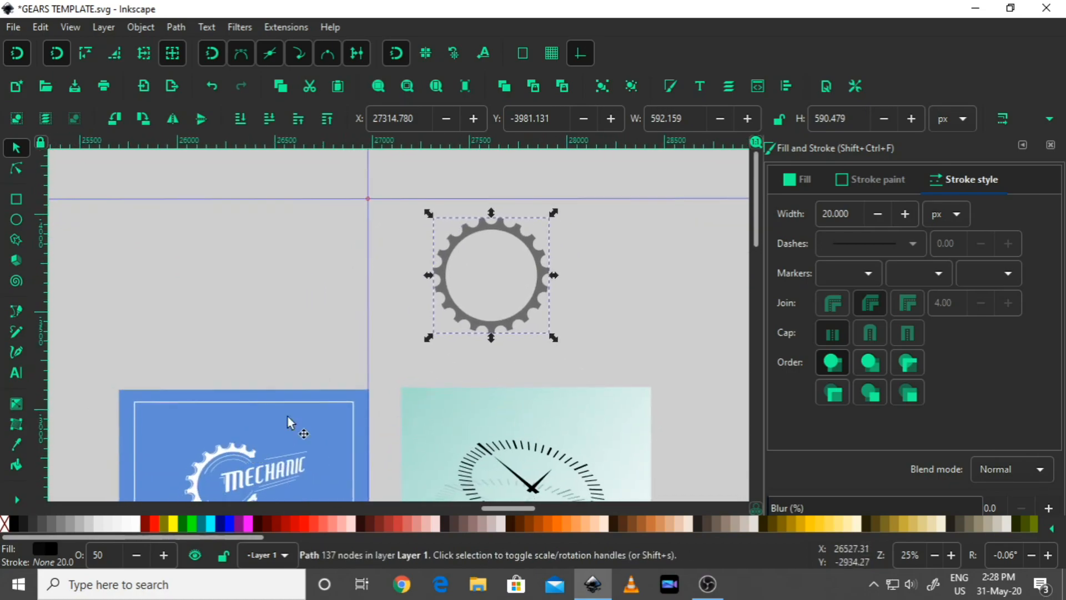
{"action": "scroll", "coordinate": [423, 245], "scroll_direction": "up", "scroll_amount": 2, "text": "ctrl"}
{"action": "scroll", "coordinate": [439, 267], "scroll_direction": "down", "scroll_amount": 2, "text": "ctrl"}
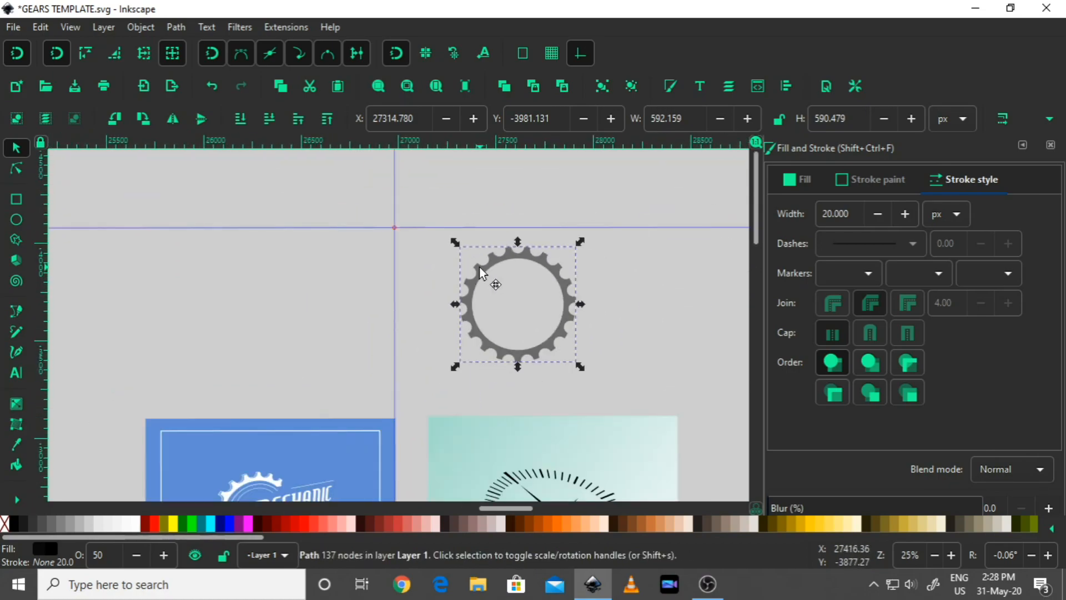
{"action": "left_click_drag", "start_coordinate": [480, 268], "coordinate": [658, 248]}
{"action": "scroll", "coordinate": [472, 261], "scroll_direction": "down", "scroll_amount": 5}
{"action": "scroll", "coordinate": [472, 261], "scroll_direction": "right", "scroll_amount": 6}
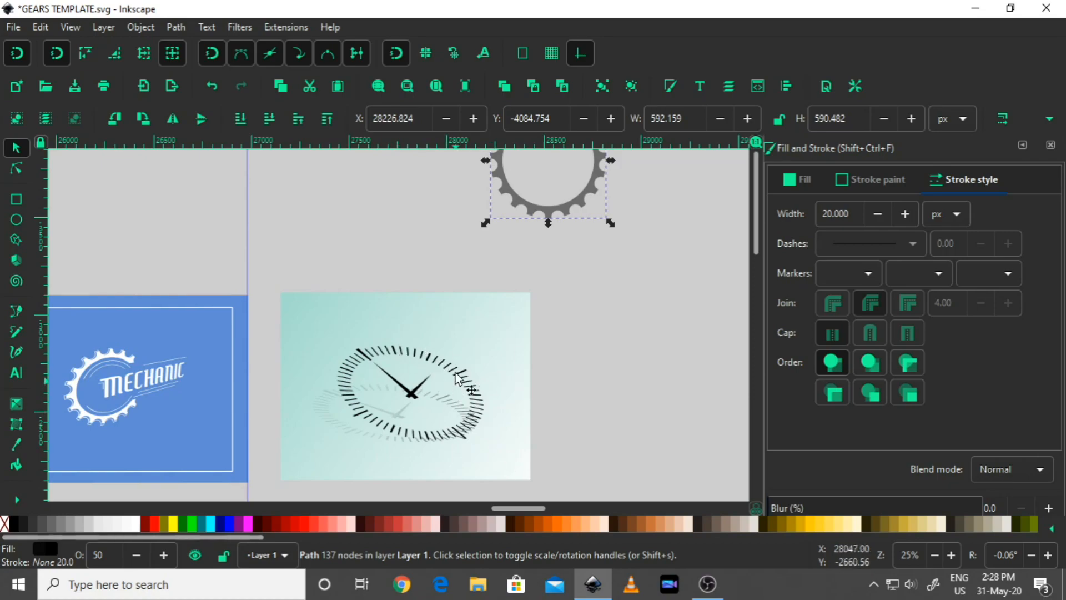
{"action": "scroll", "coordinate": [521, 376], "scroll_direction": "down", "scroll_amount": 2}
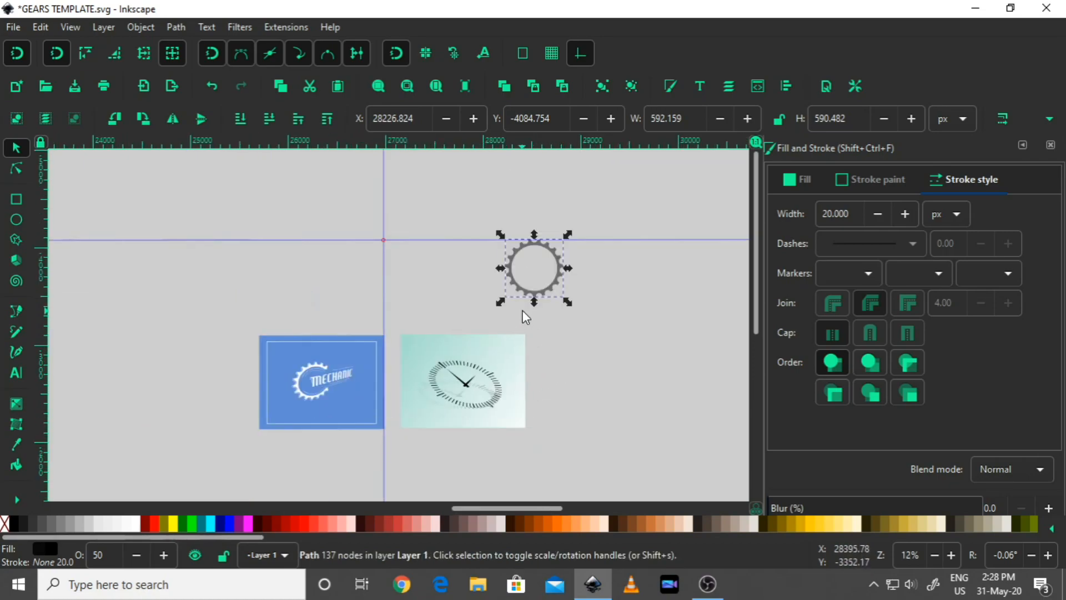
{"action": "left_click_drag", "start_coordinate": [539, 288], "coordinate": [558, 214]}
{"action": "scroll", "coordinate": [478, 303], "scroll_direction": "left", "scroll_amount": 3}
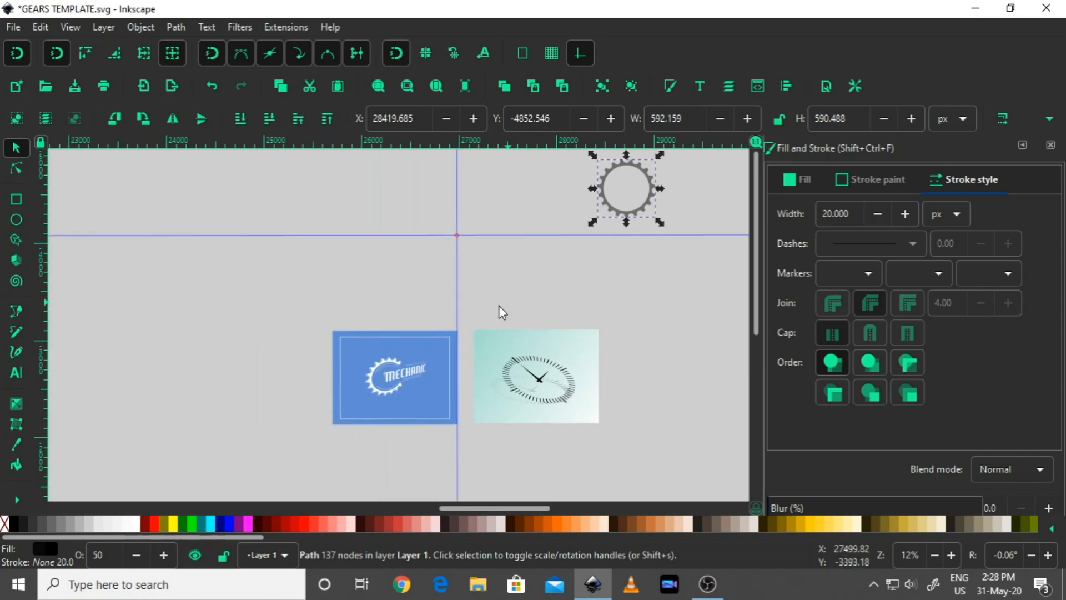
Close the Fill and Stroke and Path Effects dialogs to make room for viewing the Mechanic and clock artwork.
{"action": "scroll", "coordinate": [472, 326], "scroll_direction": "up", "scroll_amount": 1}
{"action": "scroll", "coordinate": [477, 288], "scroll_direction": "down", "scroll_amount": 1}
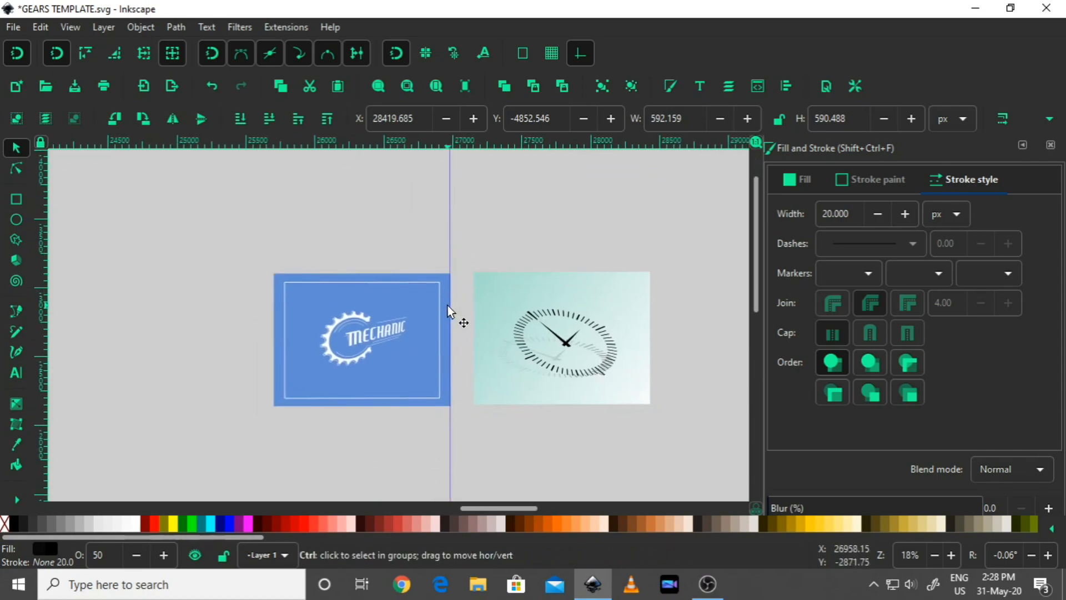
{"action": "scroll", "coordinate": [472, 326], "scroll_direction": "up", "scroll_amount": 1}
{"action": "left_click_drag", "start_coordinate": [459, 335], "coordinate": [436, 301]}
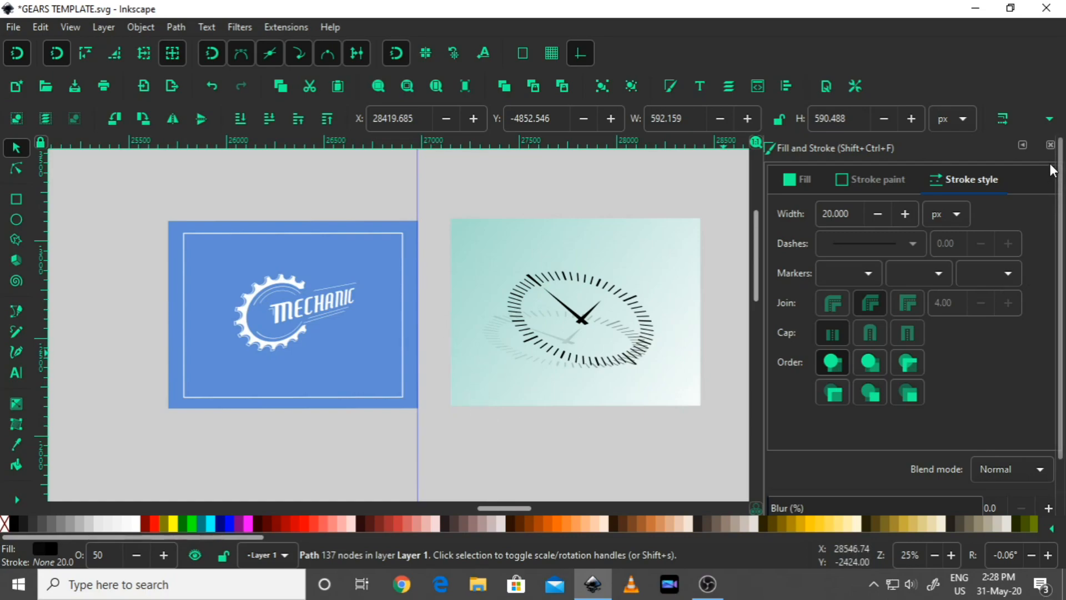
{"action": "left_click", "coordinate": [1051, 146]}
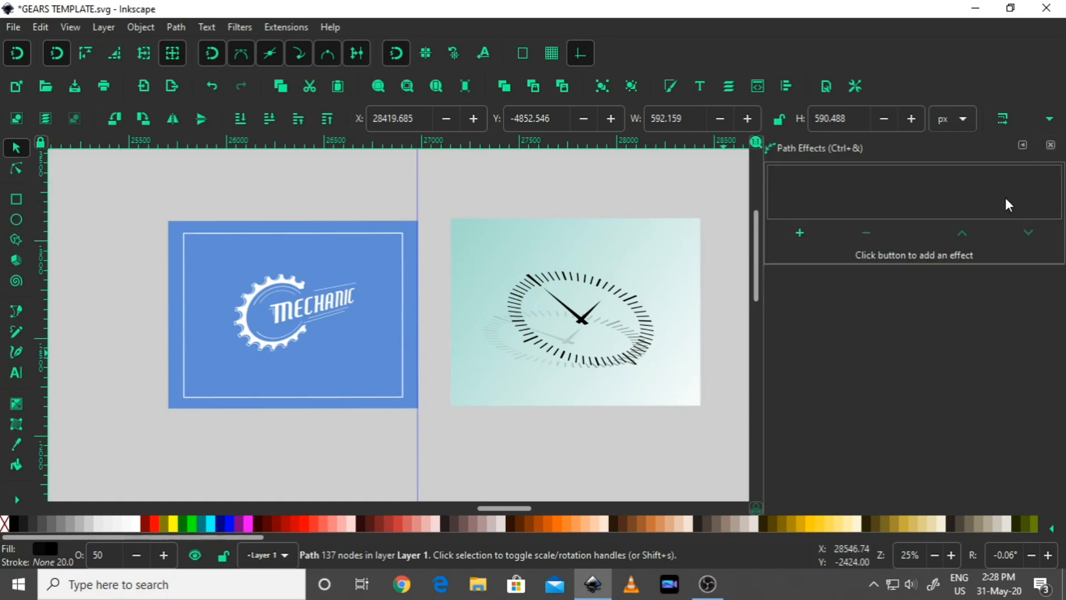
{"action": "left_click", "coordinate": [1050, 145]}
{"action": "scroll", "coordinate": [872, 261], "scroll_direction": "left", "scroll_amount": 2}
{"action": "scroll", "coordinate": [815, 288], "scroll_direction": "up", "scroll_amount": 1}
{"action": "scroll", "coordinate": [950, 288], "scroll_direction": "left", "scroll_amount": 3}
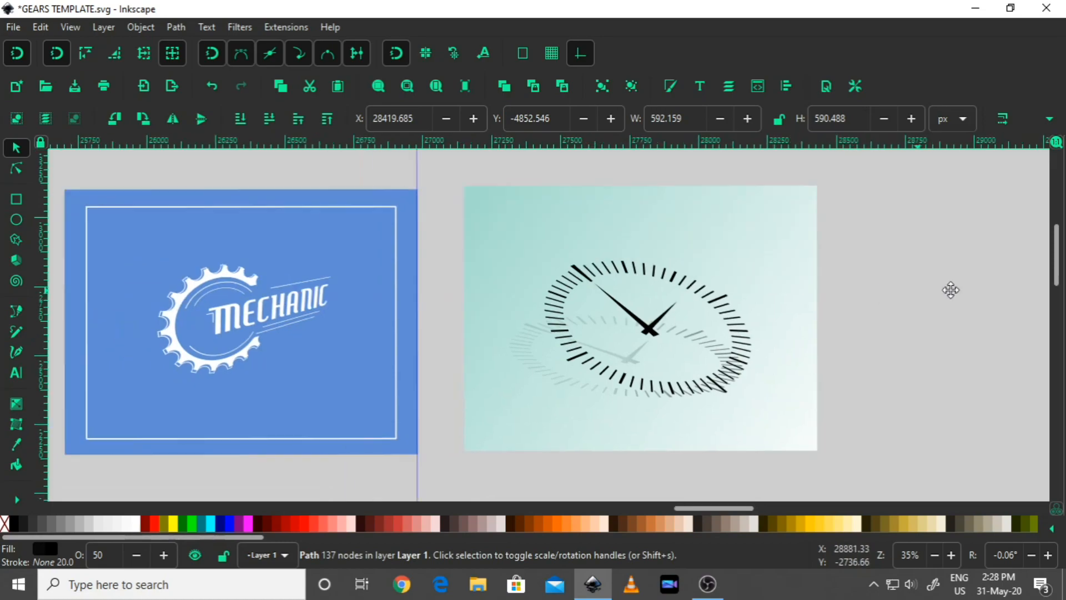